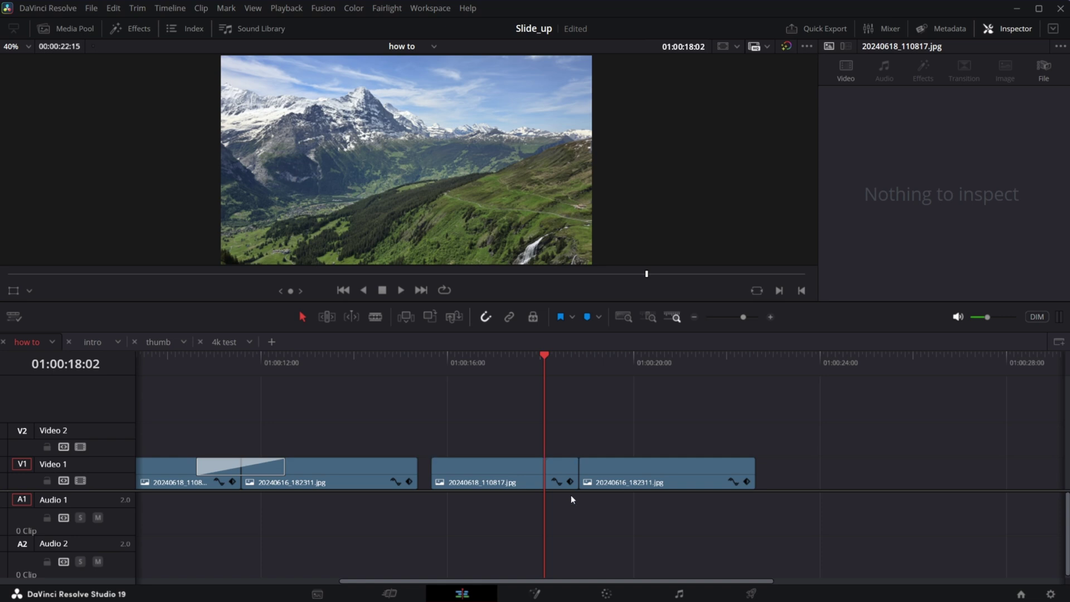
- Add the Slide Up video transition at the cut between the second pair of clips on Video 1
left_click(136, 29)
scroll(156, 362, "down", 4)
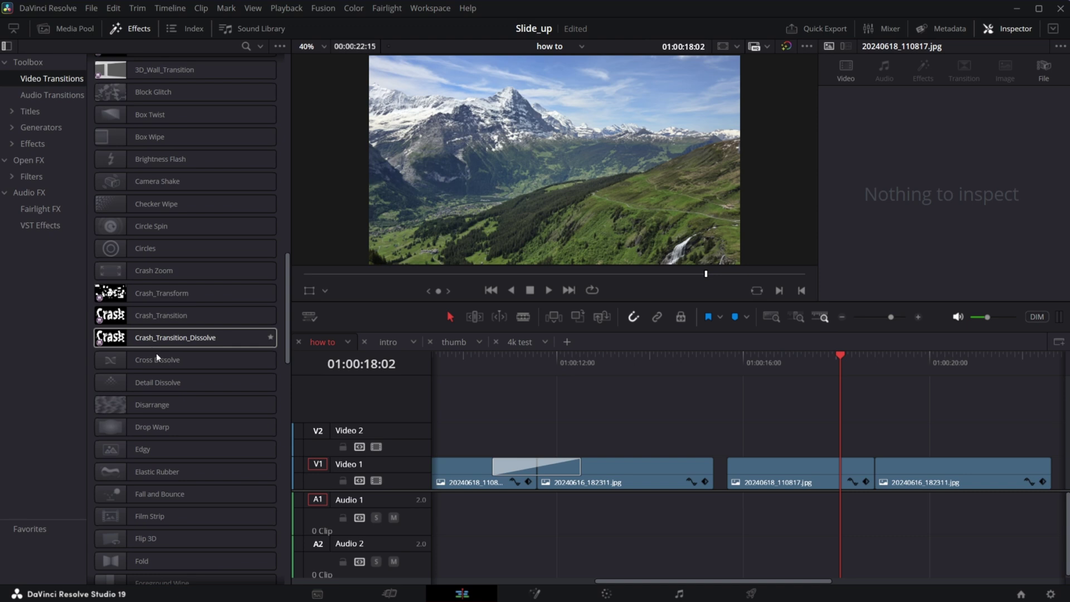
scroll(192, 411, "down", 8)
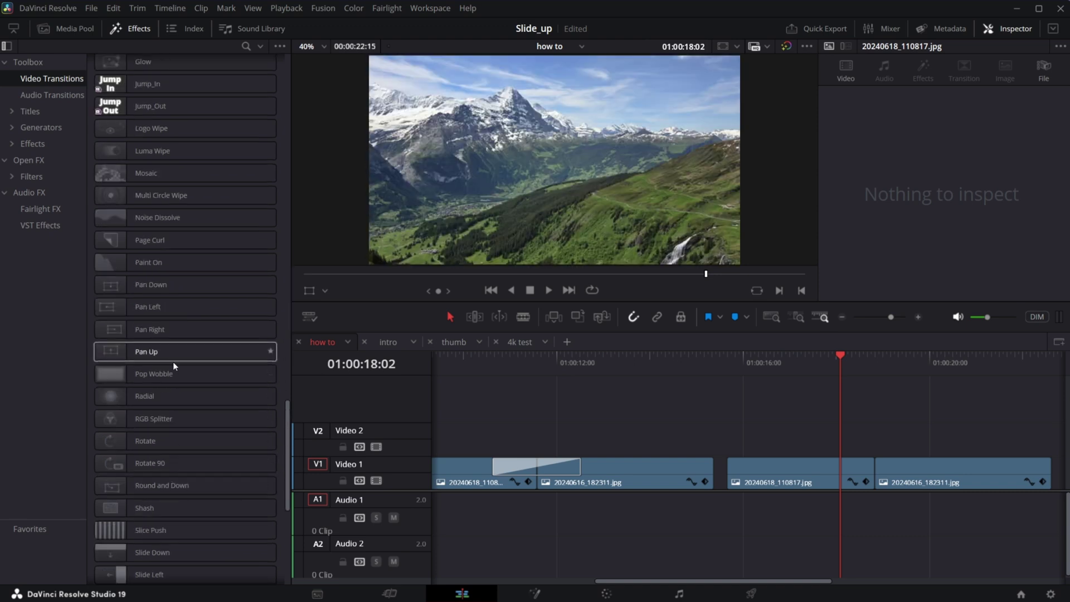
scroll(172, 391, "down", 3)
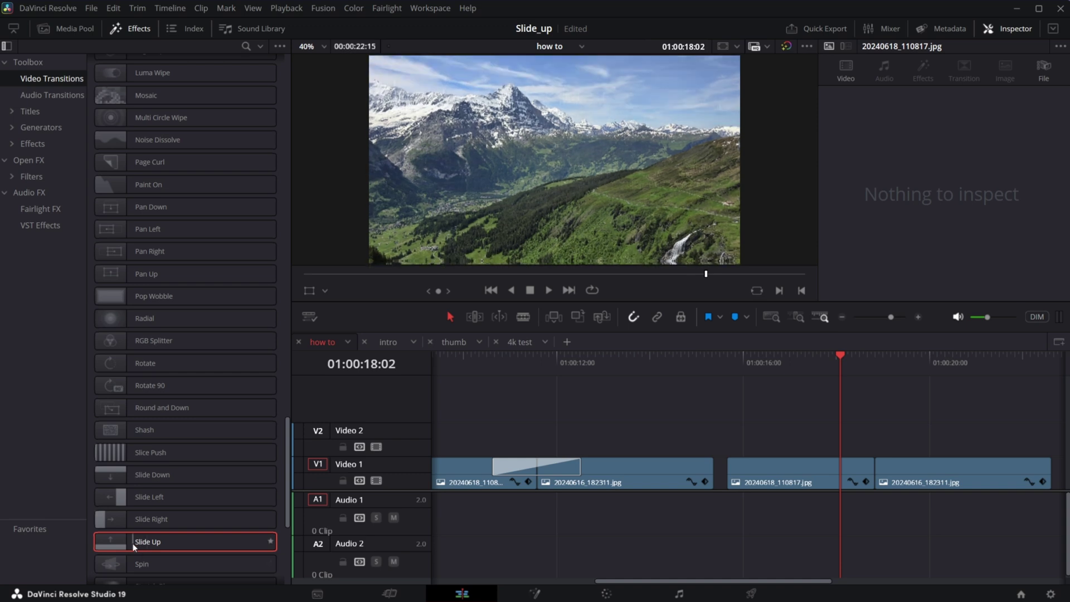
left_click_drag(132, 540, 919, 467)
left_click(894, 466)
left_click(132, 29)
- Play back the new Slide Up transition and compare it with the transition between the first pair of clips
left_click(509, 365)
key("space")
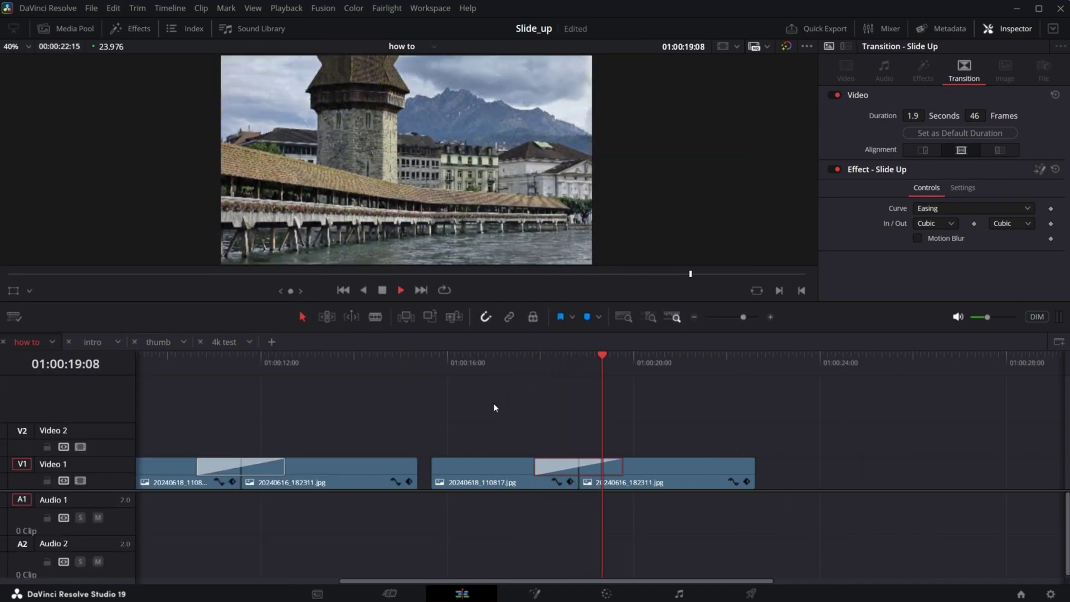
key("space")
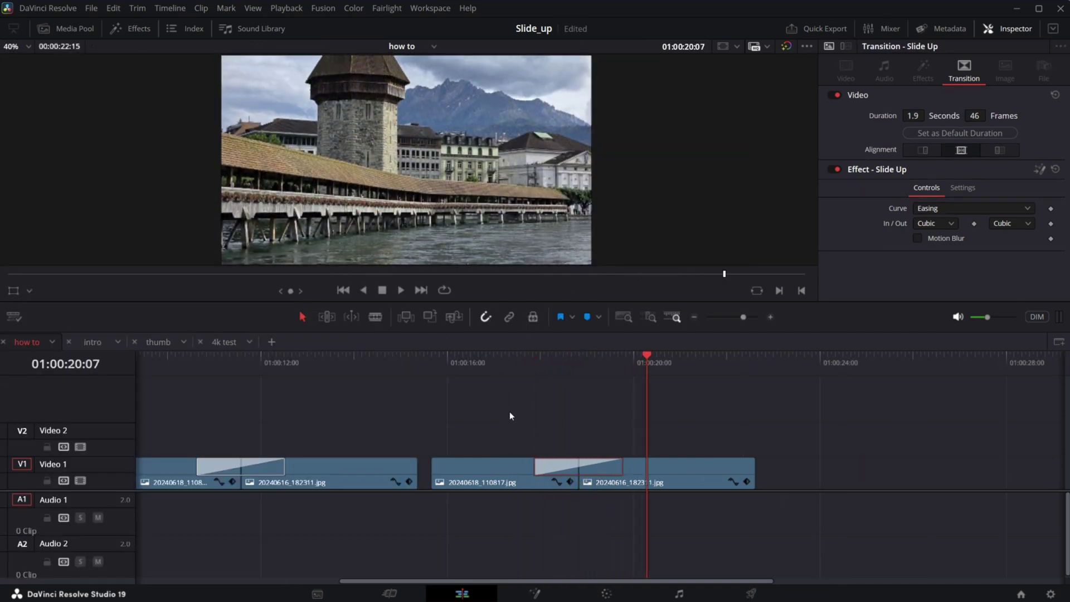
left_click(159, 359)
key("space")
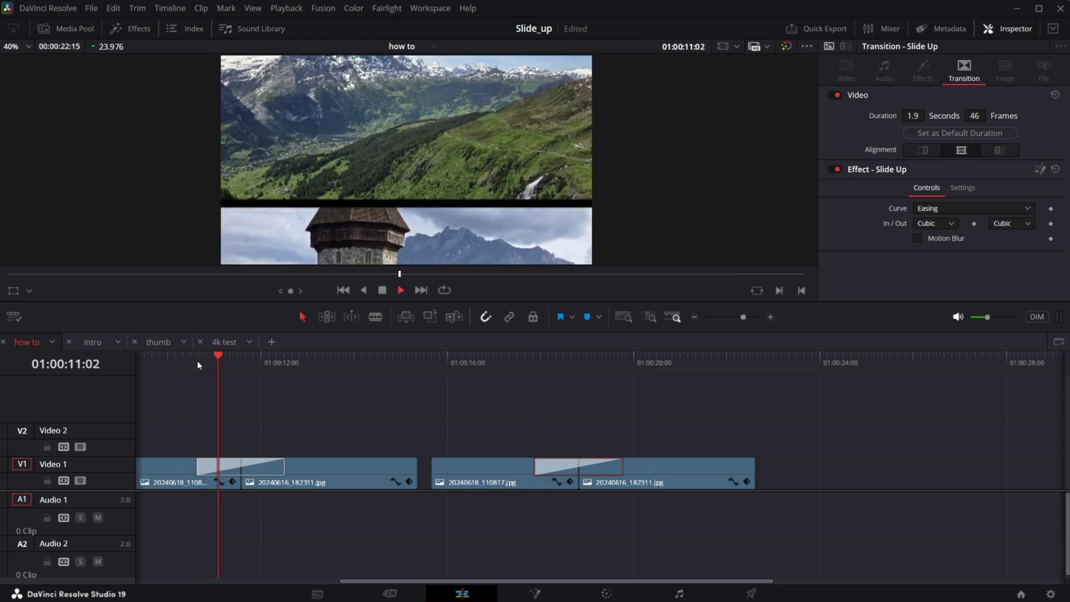
key("space")
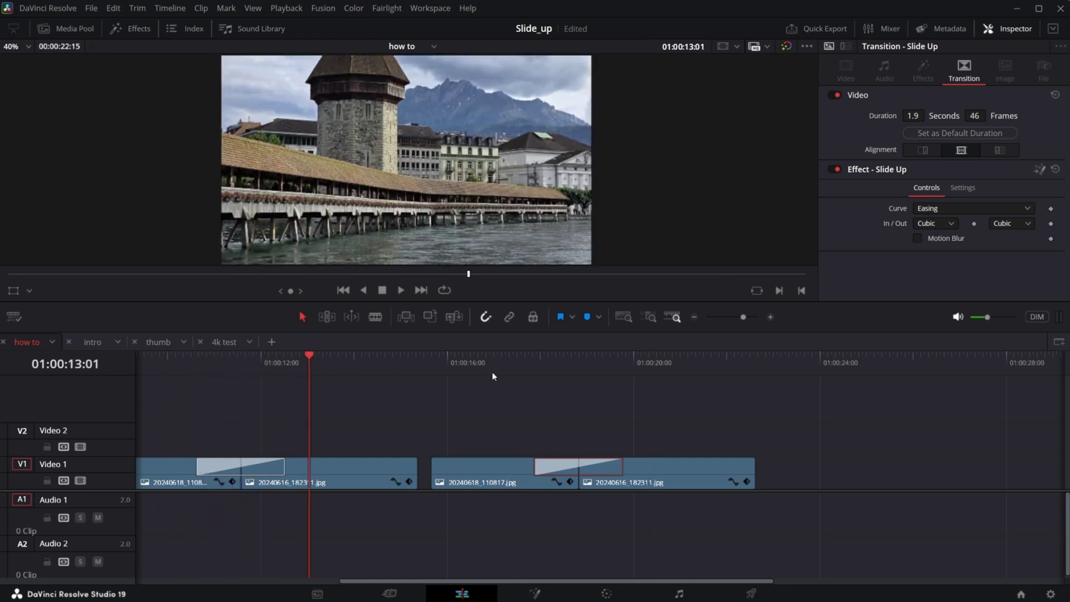
- Open the new Slide Up transition in Fusion and hide the Inspector to enlarge the node area
left_click(517, 365)
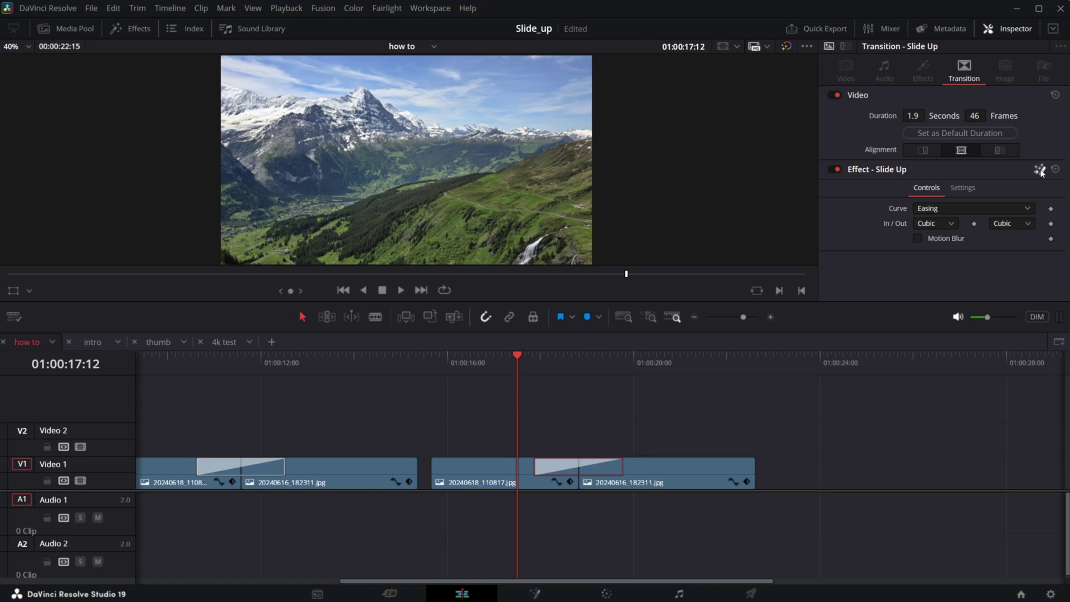
left_click(1039, 169)
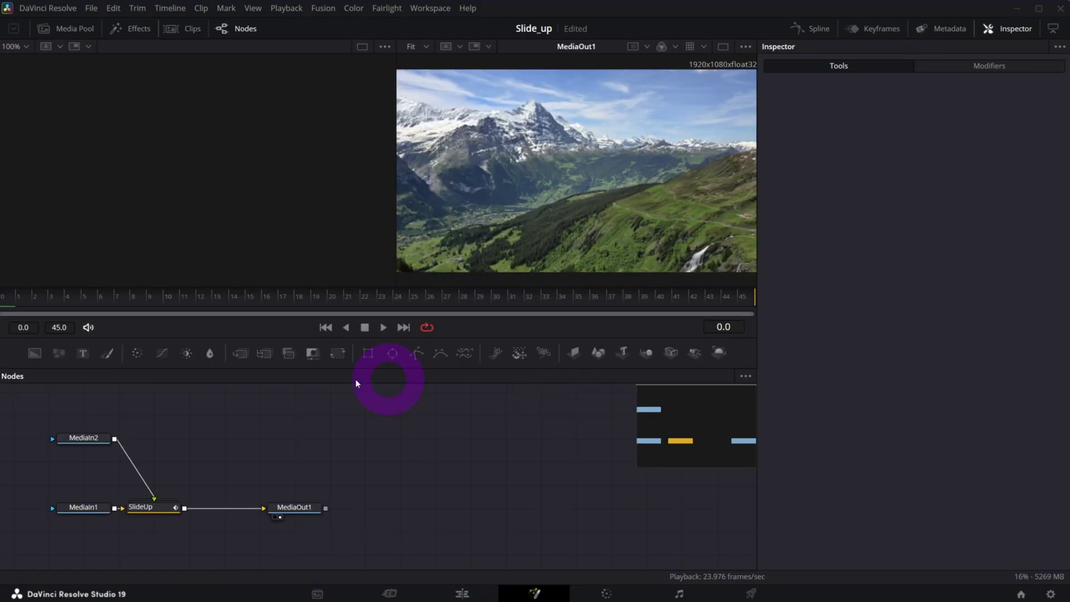
left_click(1001, 28)
left_click(777, 508)
left_click_drag(1014, 421, 992, 425)
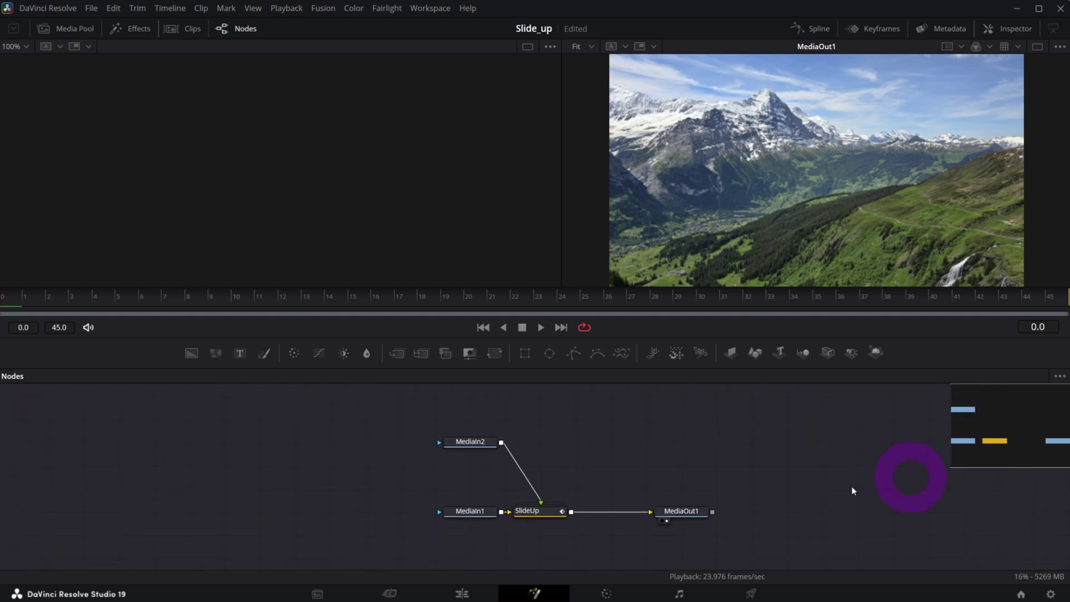
- Disconnect MediaIn1, MediaIn2 and MediaOut1 from the SlideUp node and spread them apart
left_click_drag(445, 511, 378, 531)
left_click(726, 525)
left_click_drag(698, 515, 987, 523)
left_click(434, 526)
left_click_drag(388, 531, 268, 452)
left_click(472, 452, "shift")
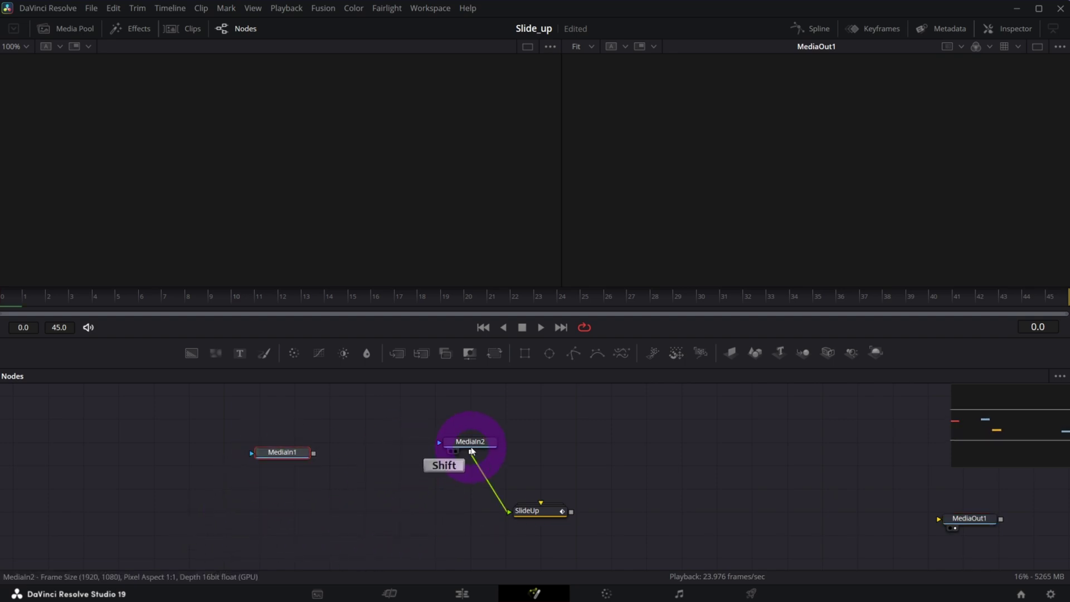
left_click_drag(472, 453, 435, 437)
left_click_drag(258, 453, 277, 444)
- Ungroup the SlideUp node and delete its BG, Instance_BG and Dissolve nodes
left_click(548, 505)
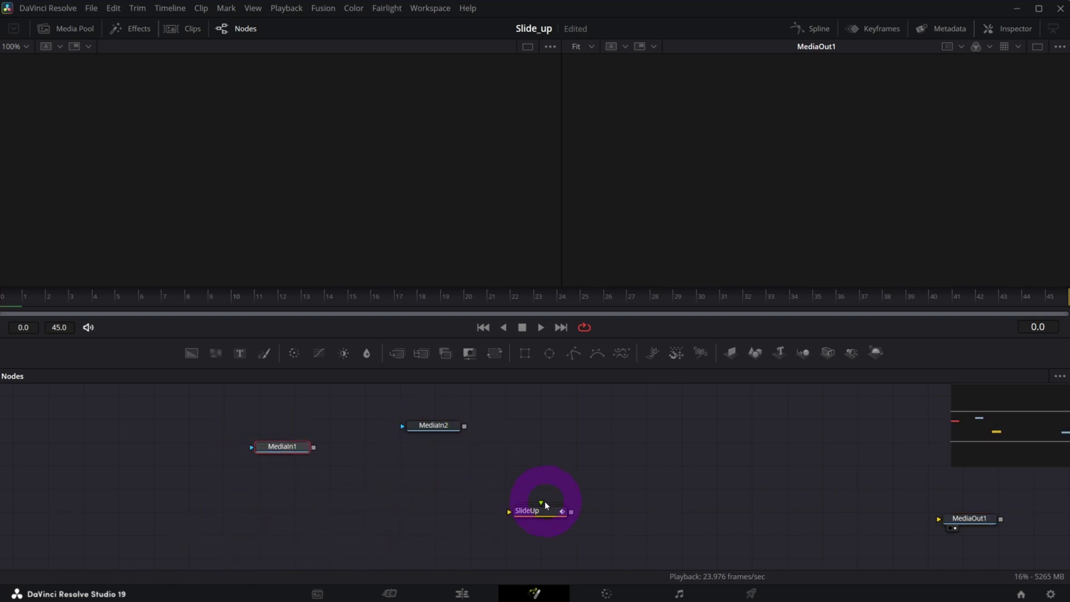
left_click_drag(547, 505, 632, 500)
right_click(617, 506)
left_click(697, 323)
left_click(687, 278)
left_click(678, 278)
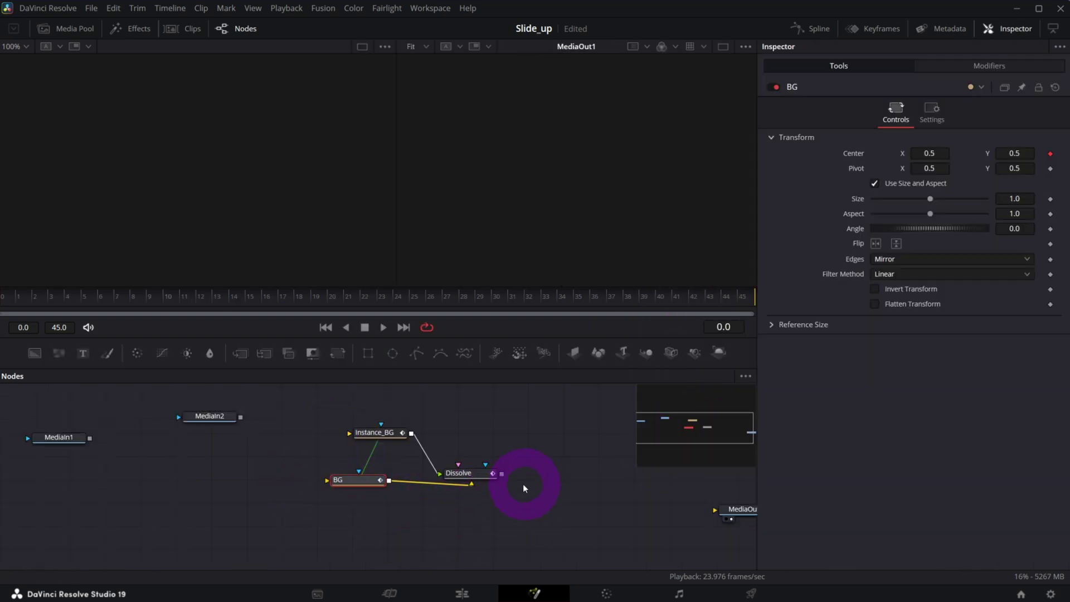
left_click_drag(313, 430, 472, 536)
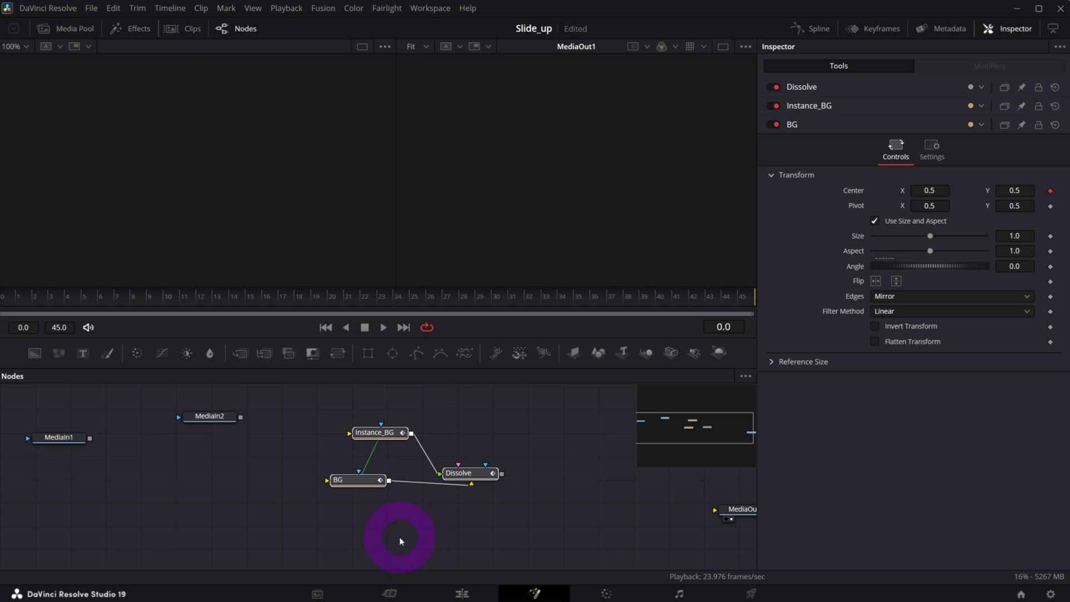
key("Delete")
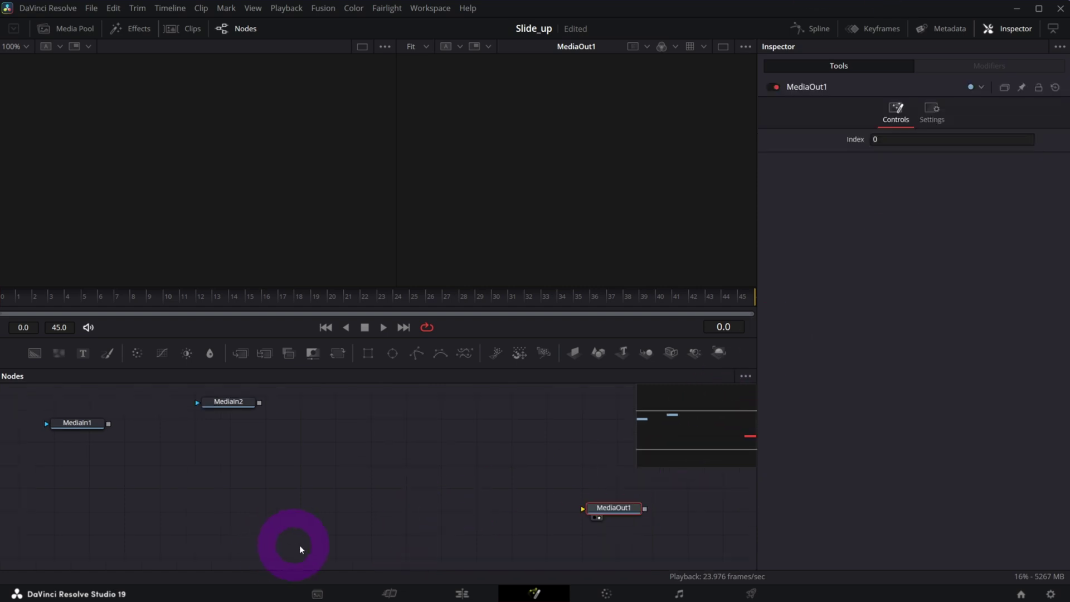
- Add a Background node connected to MediaOut1 and make it fully transparent with alpha 0
left_click_drag(34, 353, 89, 512)
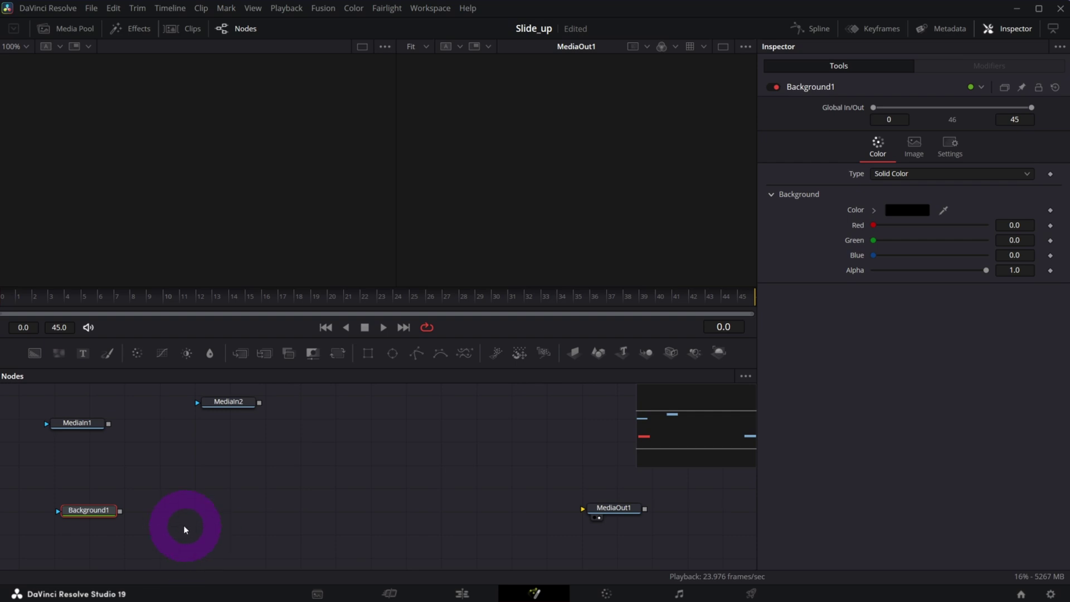
left_click_drag(120, 511, 582, 508)
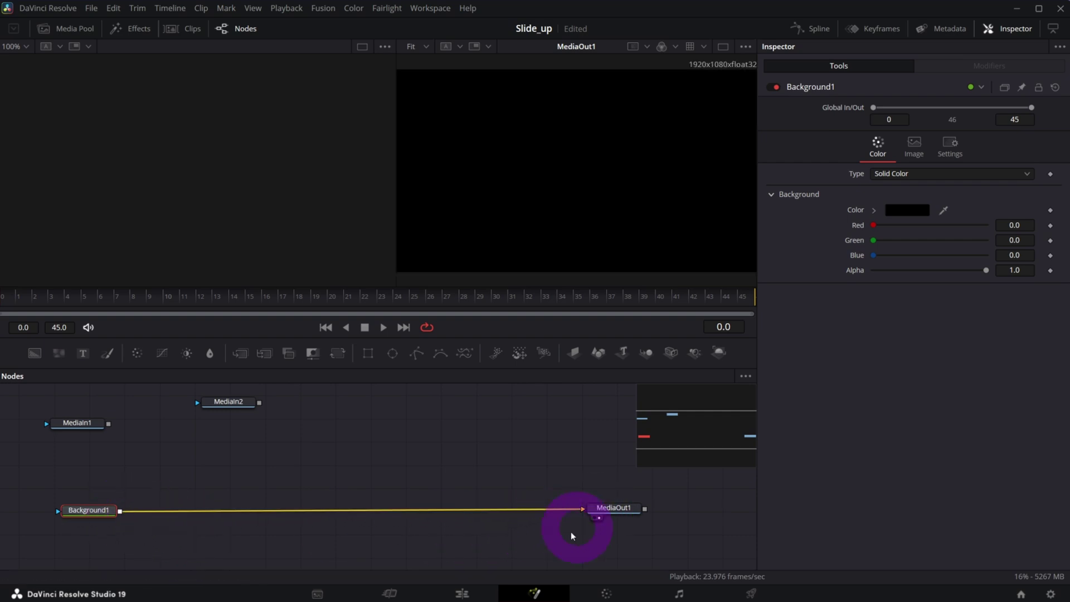
left_click_drag(987, 273, 871, 295)
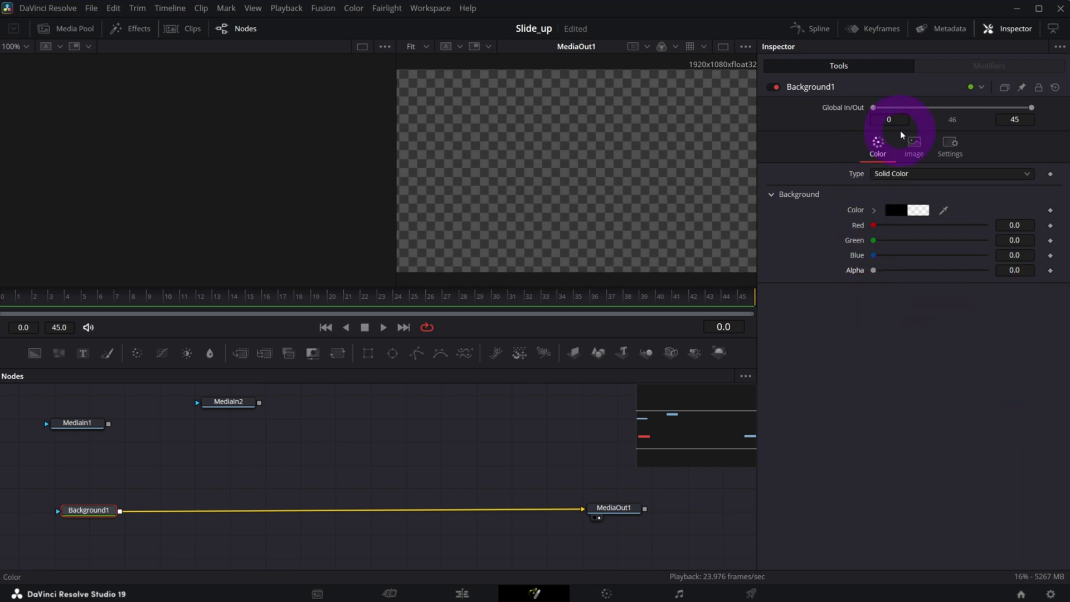
- Turn off the background's Auto Resolution and set its width with the expression comp:GetPrefs("Comp.FrameFormat.Width")
left_click(914, 146)
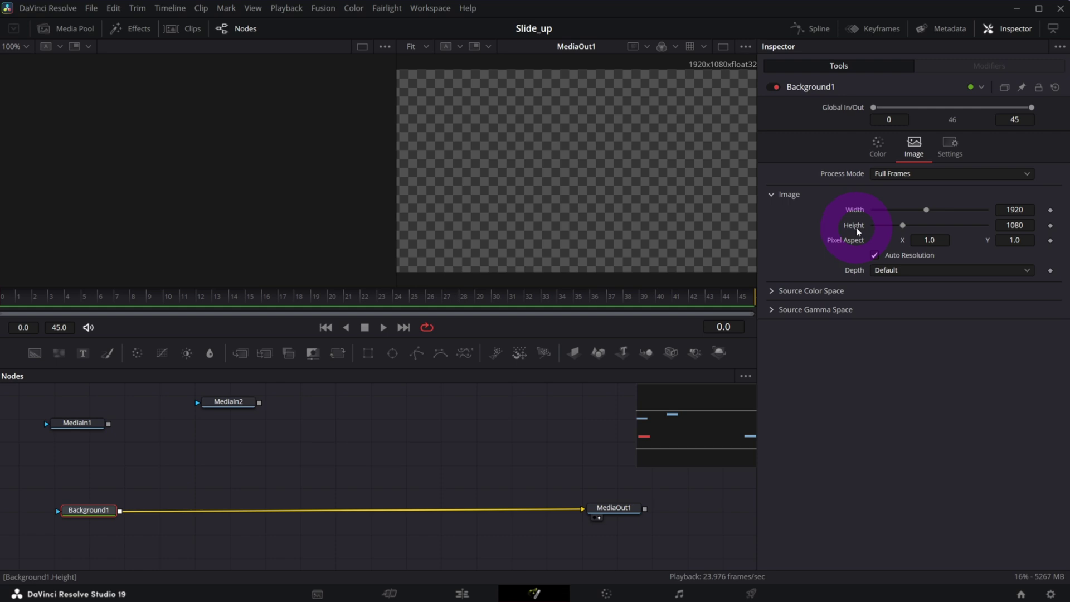
left_click(874, 254)
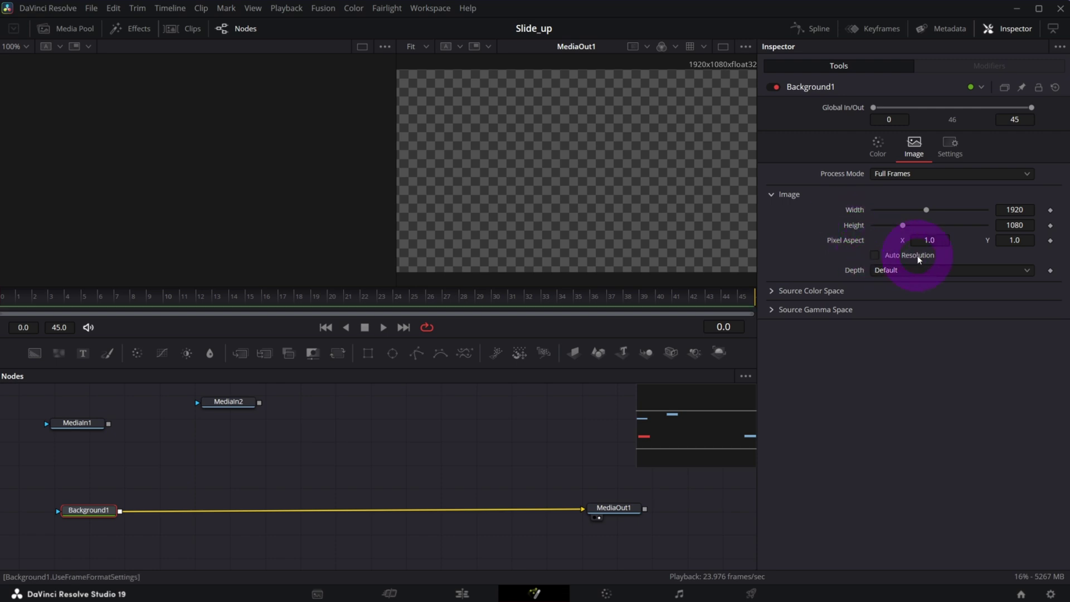
right_click(853, 210)
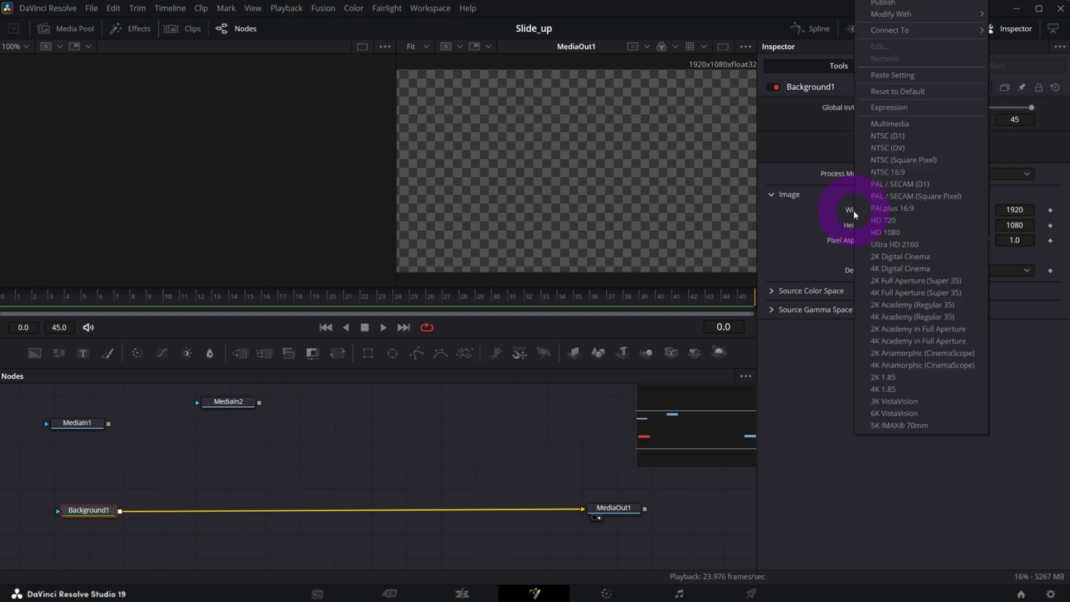
left_click(885, 108)
left_click_drag(947, 225, 856, 223)
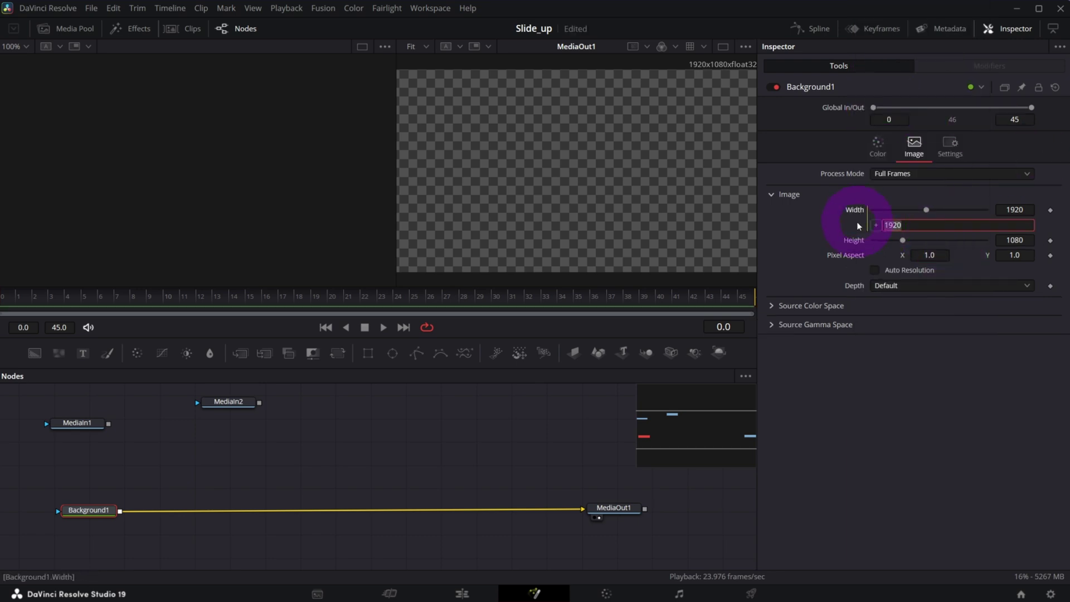
type("comp:GetPrefs(\"Comp.FrameFormat.Width\")")
key("Tab")
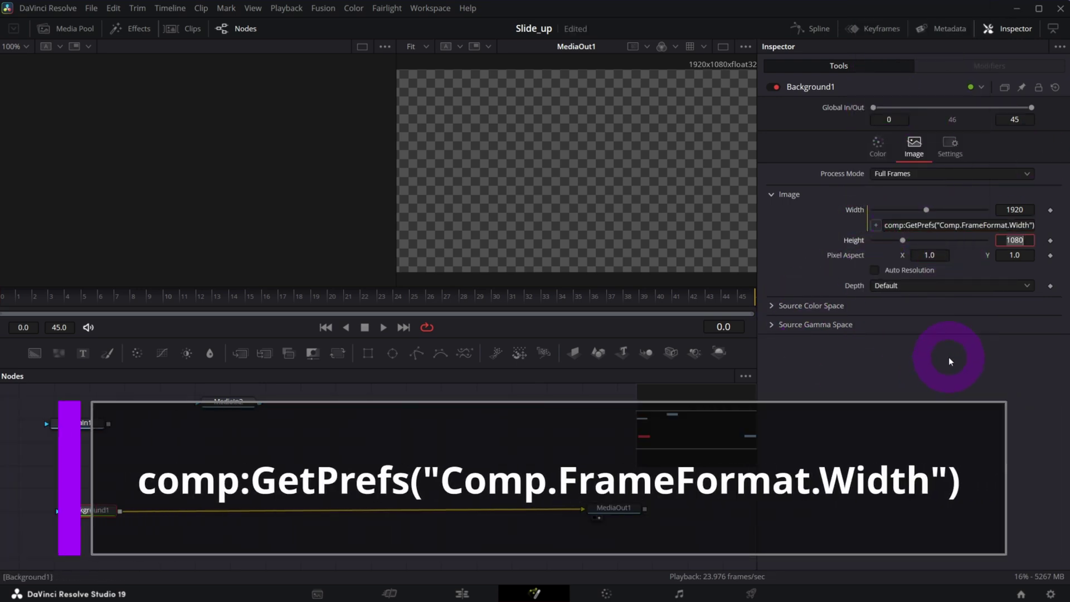
- Set the background's height with the expression comp:GetPrefs("Comp.FrameFormat.Height")
right_click(858, 241)
left_click(890, 109)
left_click(919, 257)
key("ctrl+a")
type("comp:GetPrefs(\"Comp.FrameFormat.Height\")")
key("Tab")
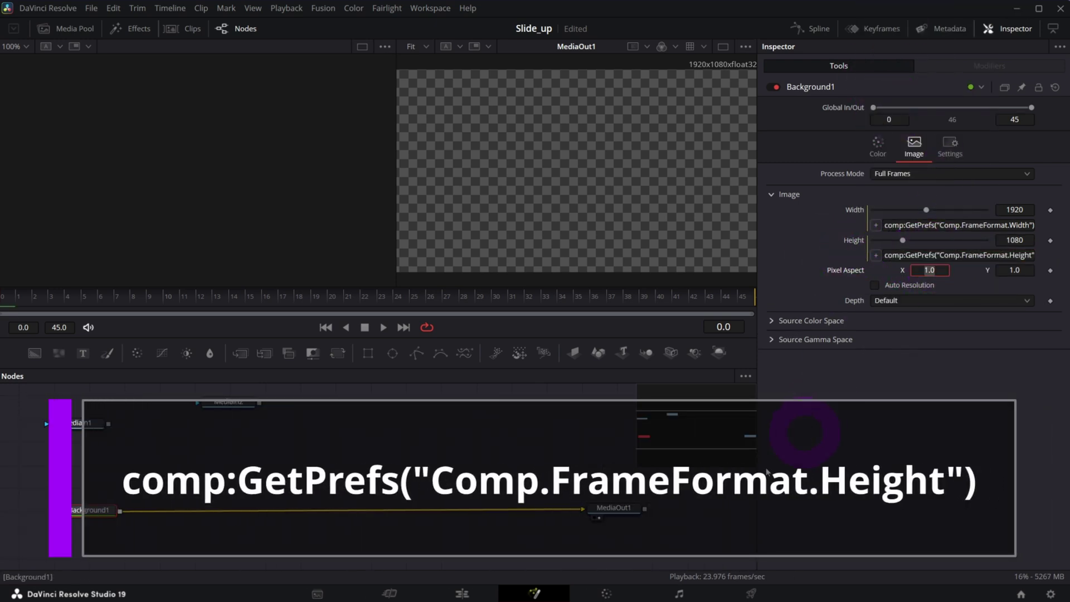
- Duplicate the Background1 node and place the copy above it in the node graph
left_click(186, 508)
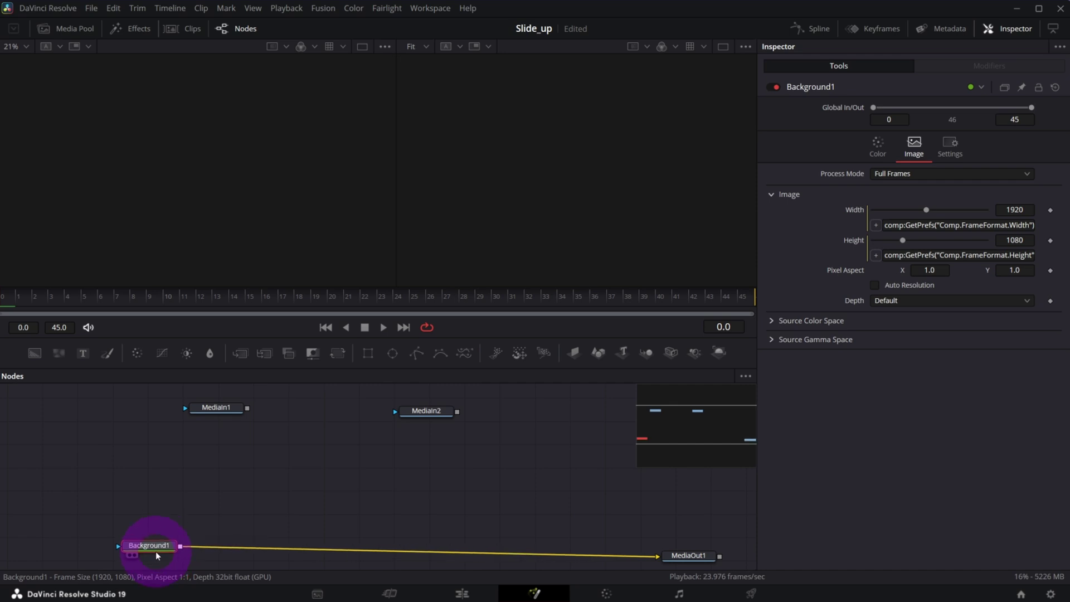
left_click_drag(156, 553, 159, 557)
key("ctrl+c")
left_click(168, 453)
left_click(124, 456)
key("ctrl+v")
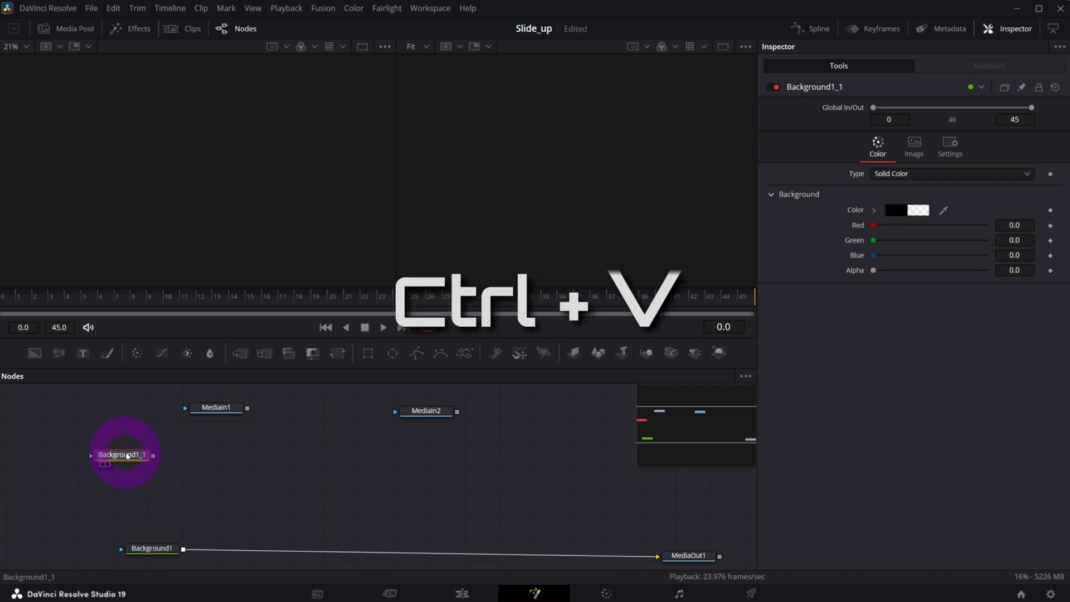
- Double the duplicated background's height by extending its expression to comp:GetPrefs("Comp.FrameFormat.Height")*2
left_click(914, 144)
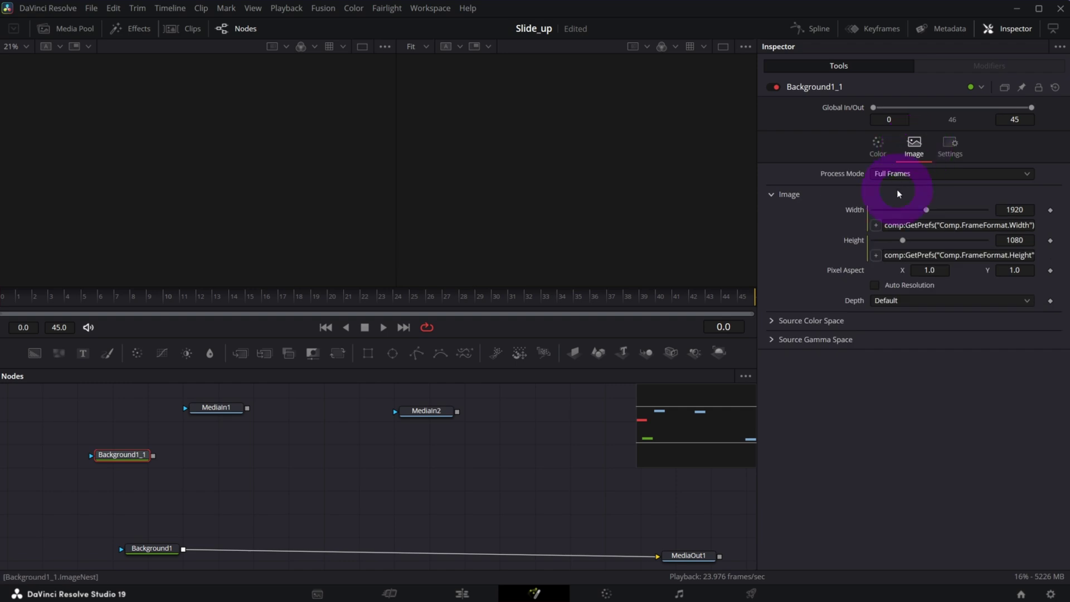
left_click(935, 255)
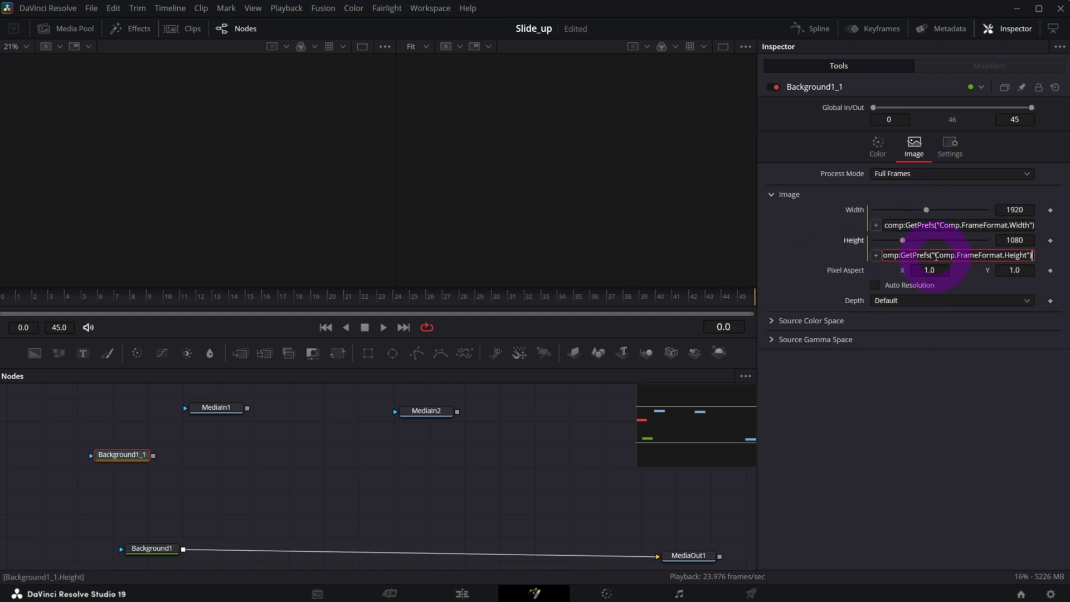
type("*")
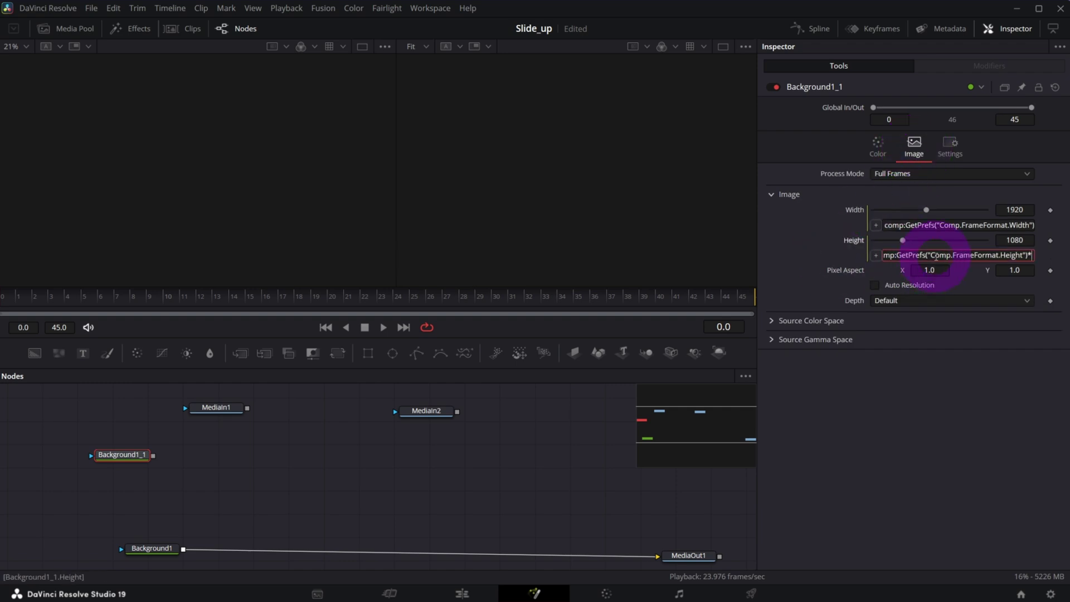
type("2")
key("Tab")
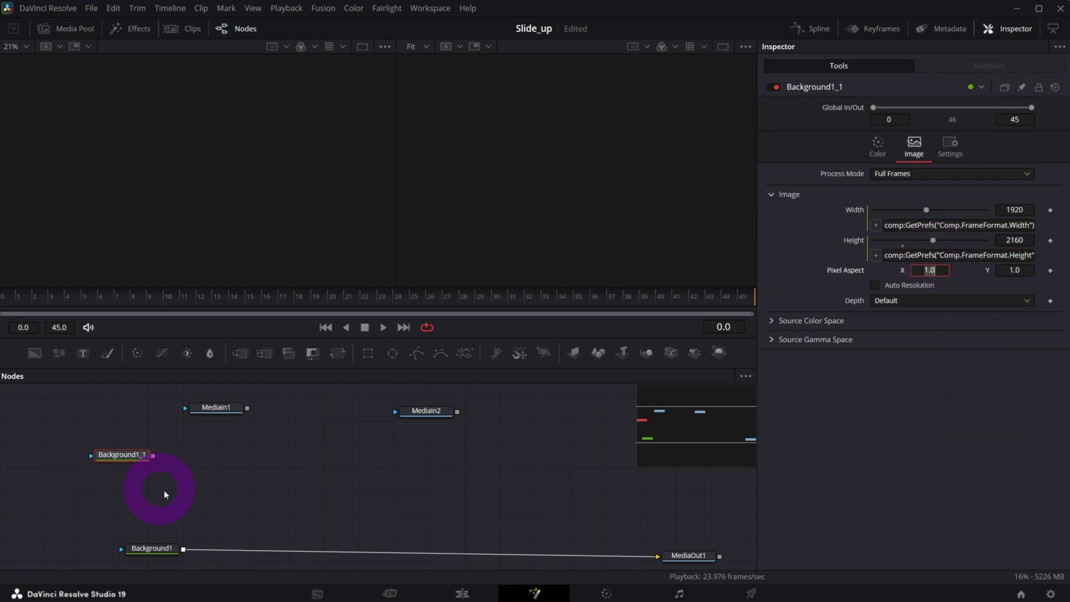
- Show the duplicated background in the first viewer to examine its frame size
left_click_drag(124, 460, 112, 456)
key("1")
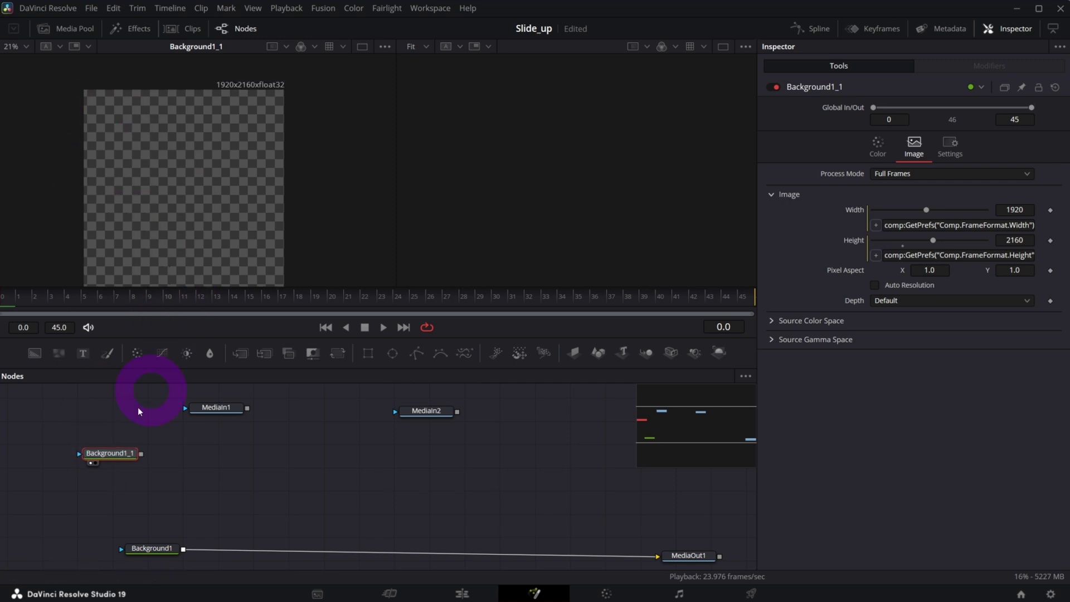
scroll(129, 135, "down", 1)
scroll(134, 138, "up", 1)
- Merge MediaIn1 over the duplicated background and show the Merge node in the second viewer
left_click_drag(134, 140, 228, 409)
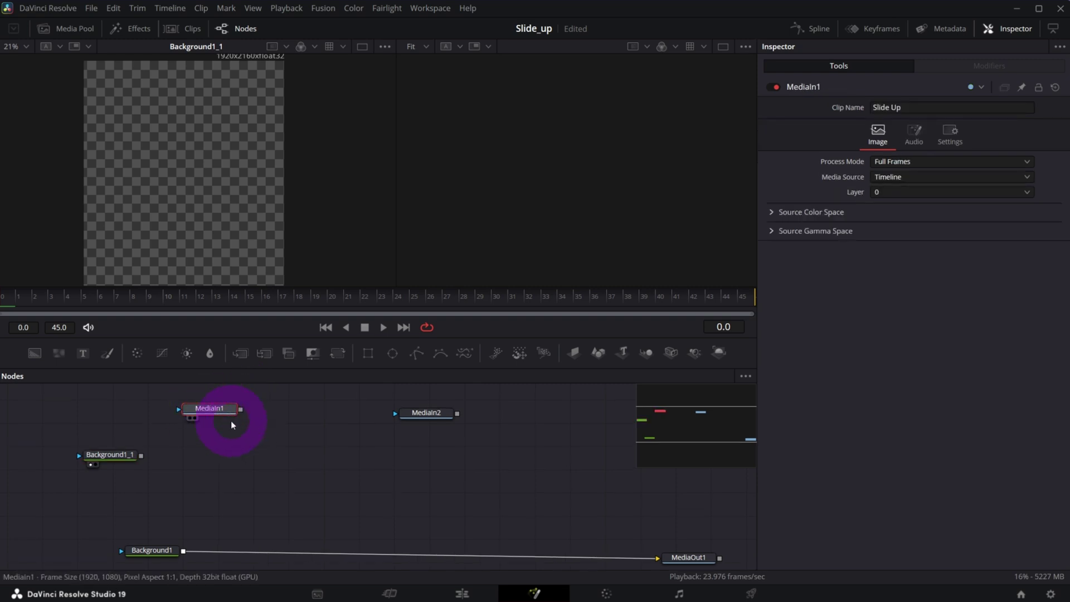
key("2")
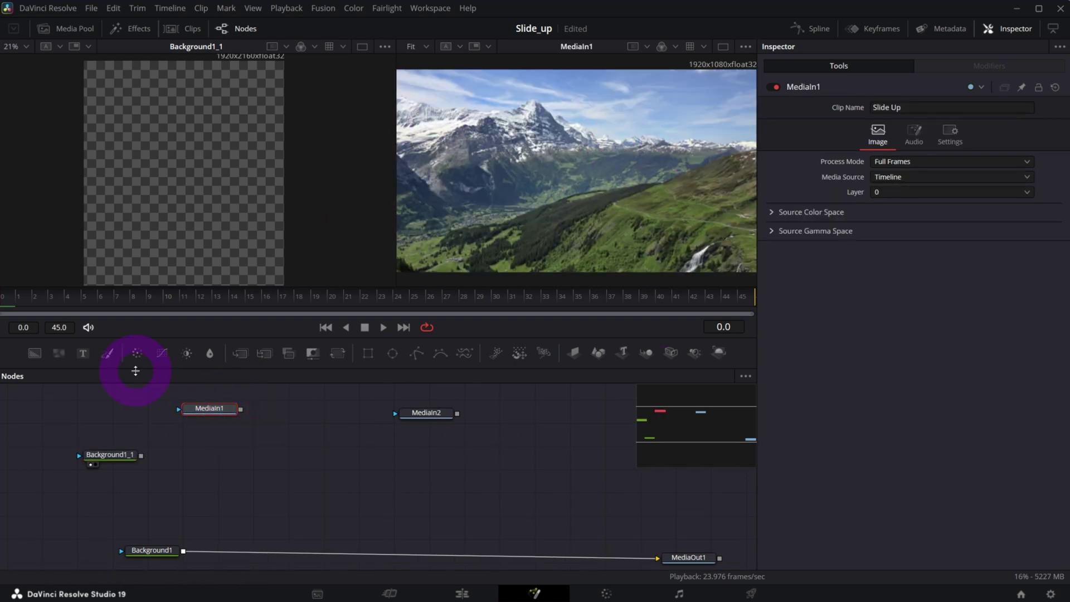
left_click_drag(240, 409, 142, 456)
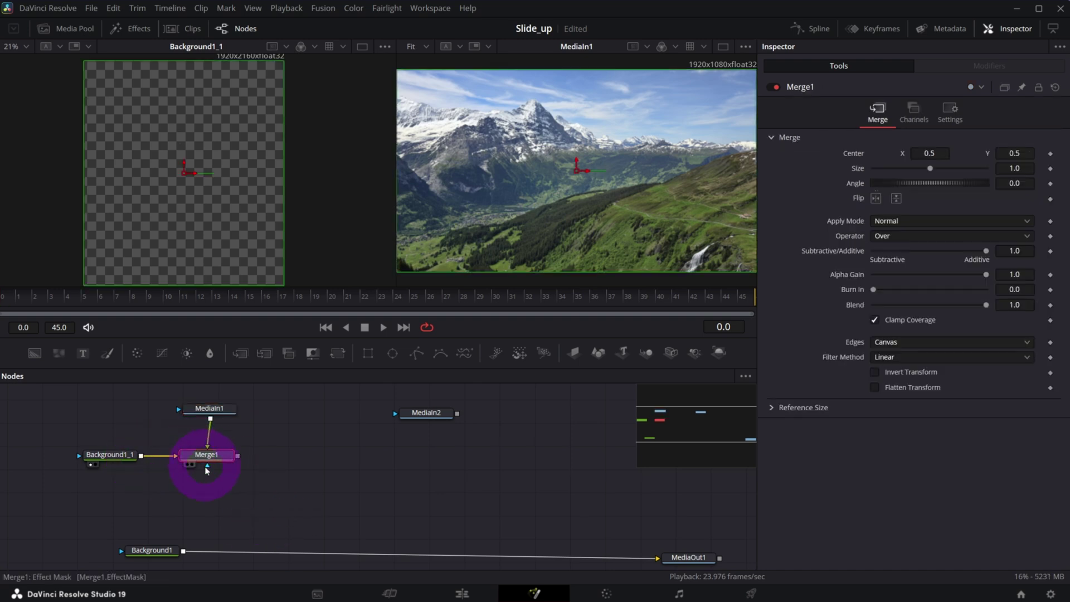
key("2")
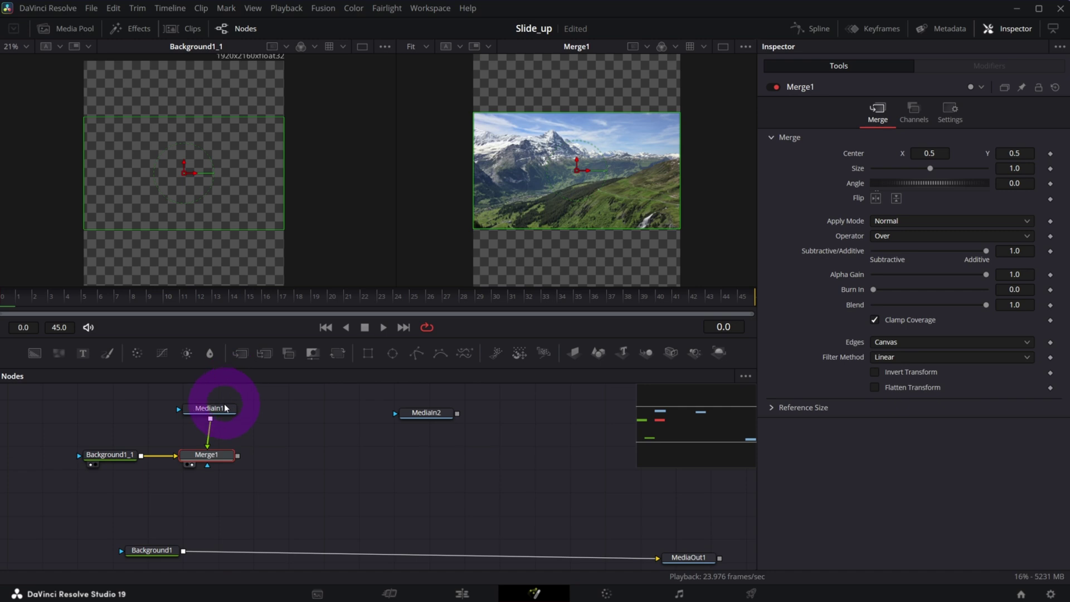
- Set Merge1's vertical Center to 0.75 so MediaIn1 fills the upper half of the double-height canvas
left_click(222, 411)
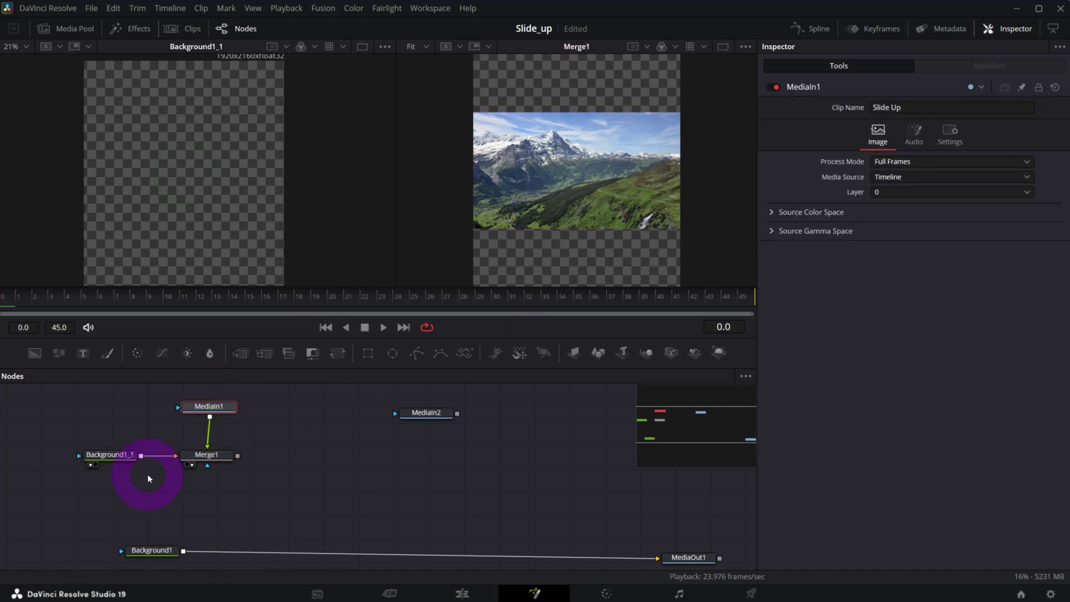
left_click(200, 459)
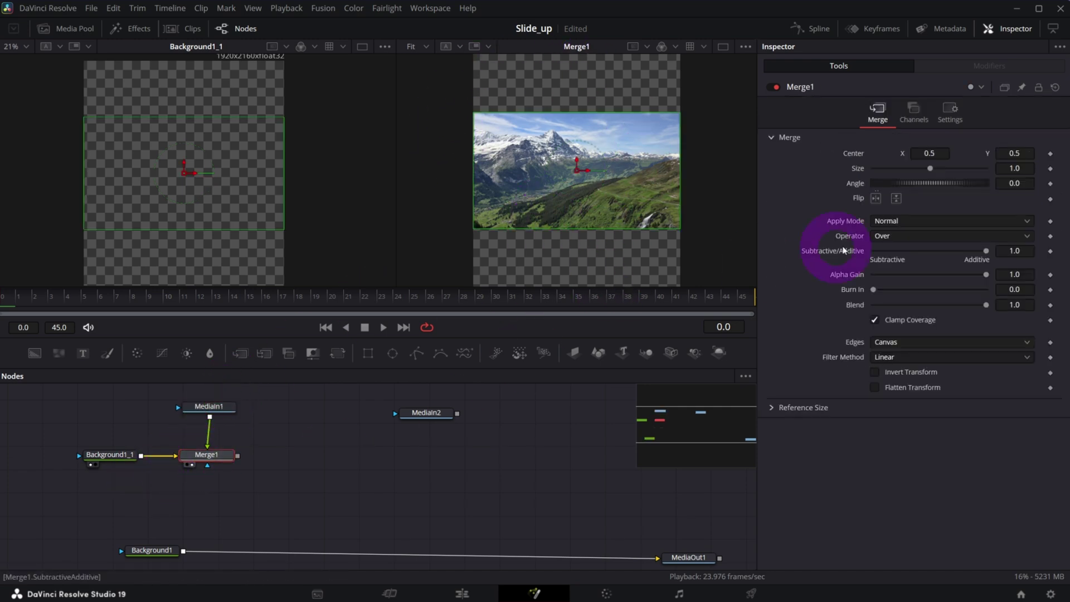
left_click_drag(1010, 154, 1053, 150)
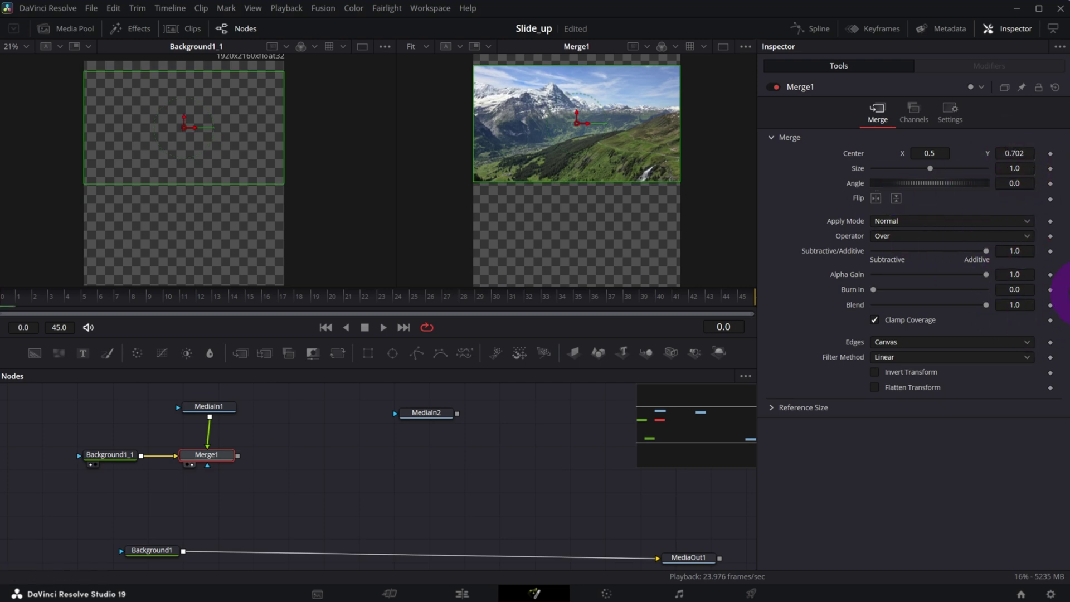
left_click(1023, 154)
type("0")
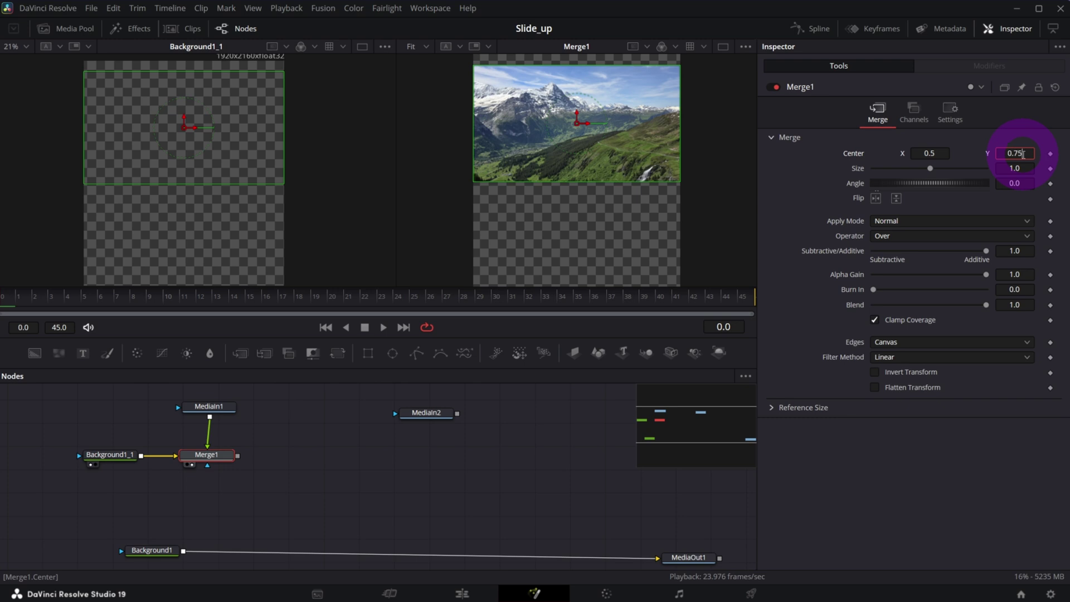
type(".75")
key("Return")
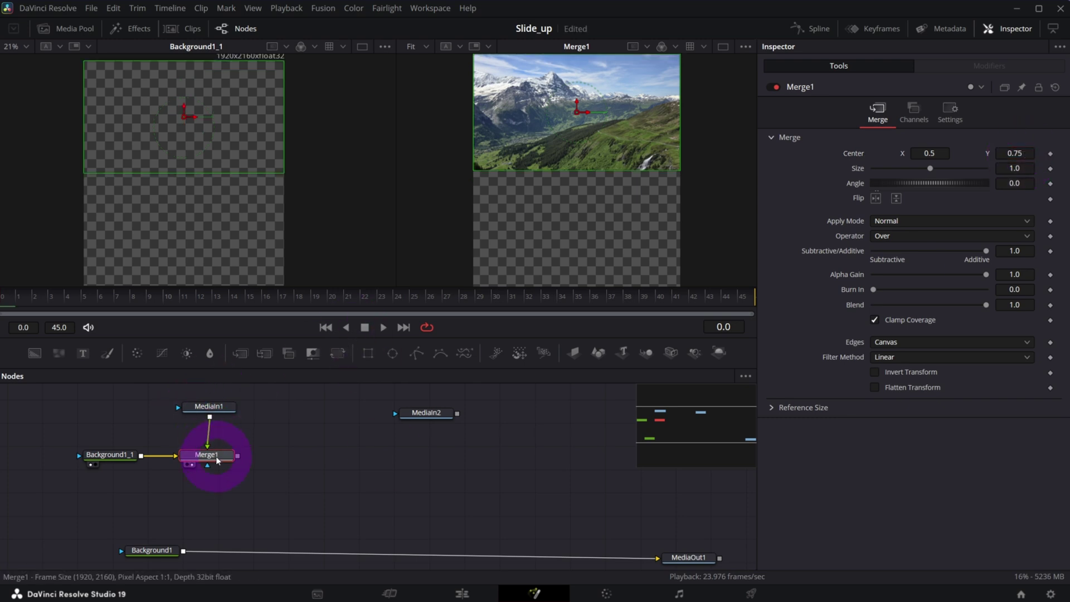
- Show MediaIn2 in the second viewer and duplicate the Background1_1 and Merge1 pair below it in the node graph
left_click_drag(425, 413, 510, 142)
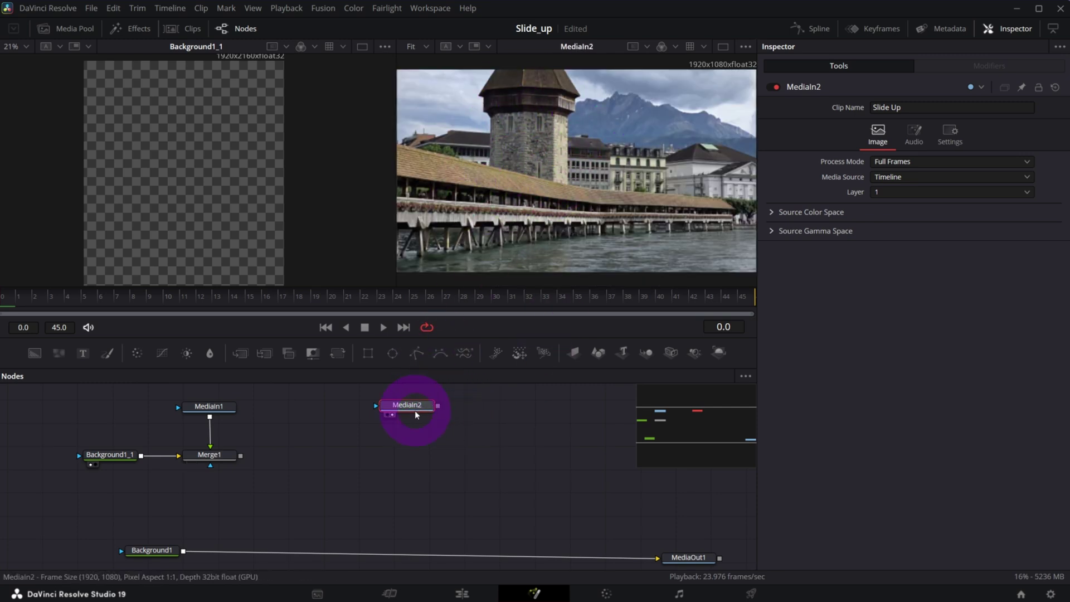
left_click_drag(66, 446, 211, 472)
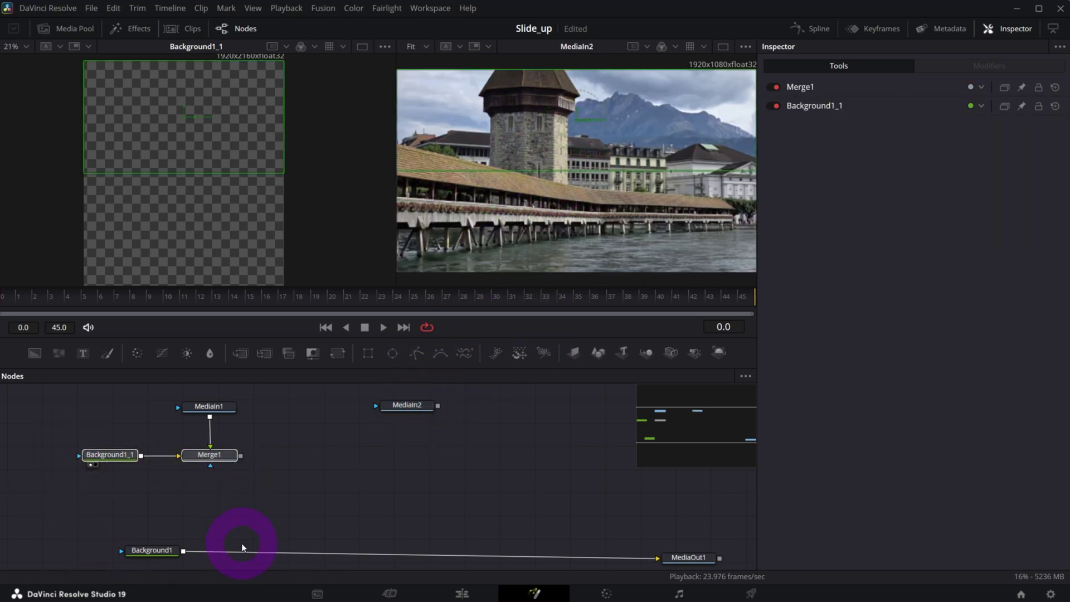
key("ctrl+c")
key("ctrl+v")
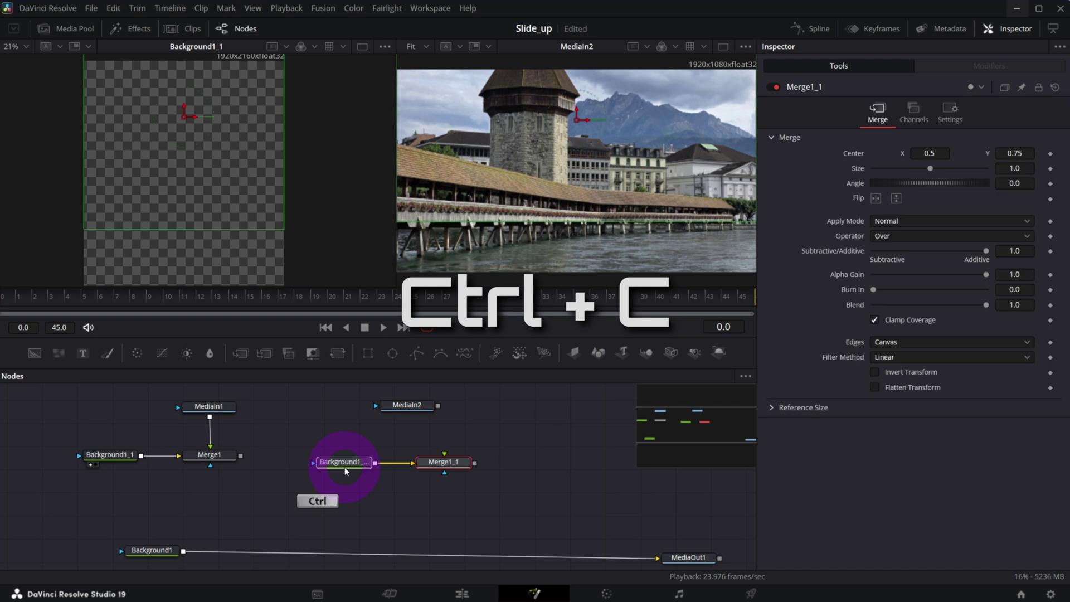
- Connect MediaIn2 to the duplicated Merge's foreground and show that Merge in the second viewer
left_click_drag(433, 398, 444, 456)
left_click_drag(397, 405, 436, 412)
left_click(426, 463)
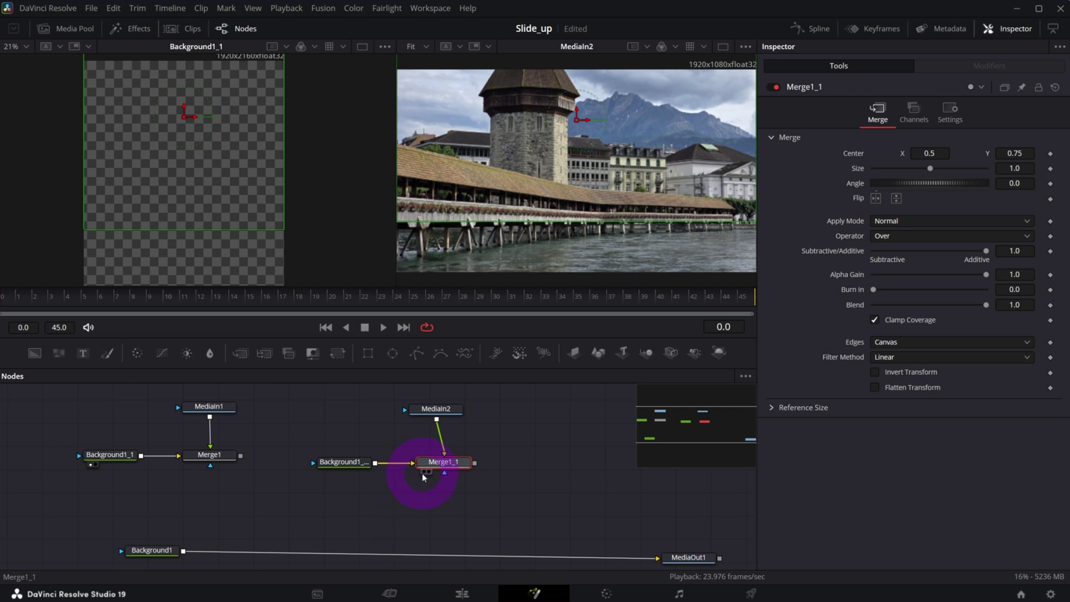
left_click_drag(434, 467, 500, 173)
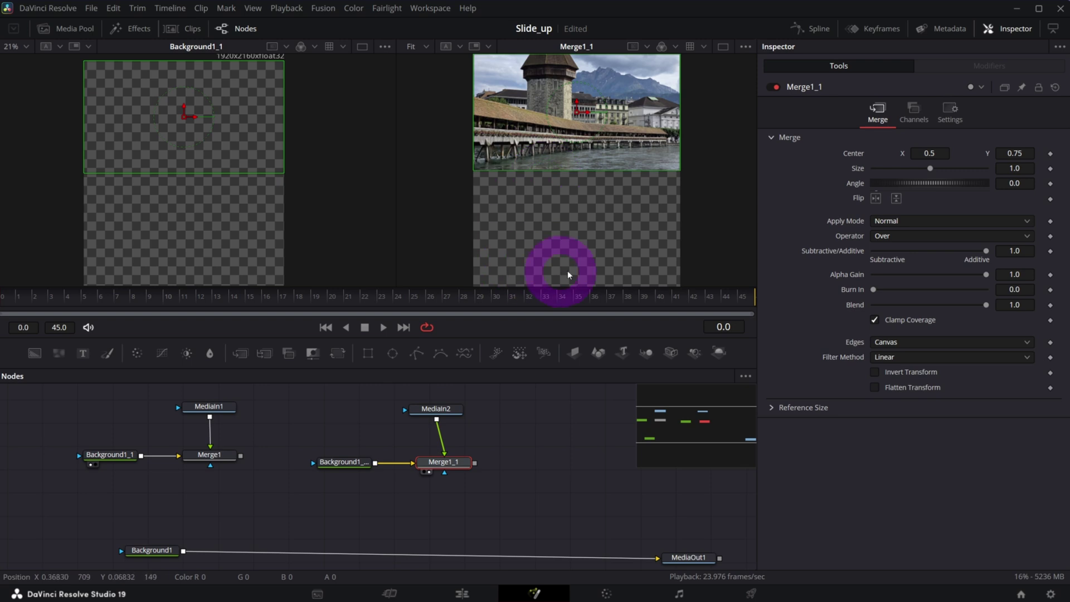
- Set Merge1_1's vertical Center to 0.25 so MediaIn2 fills the lower half of the canvas
left_click_drag(996, 155, 825, 153)
left_click(1017, 153)
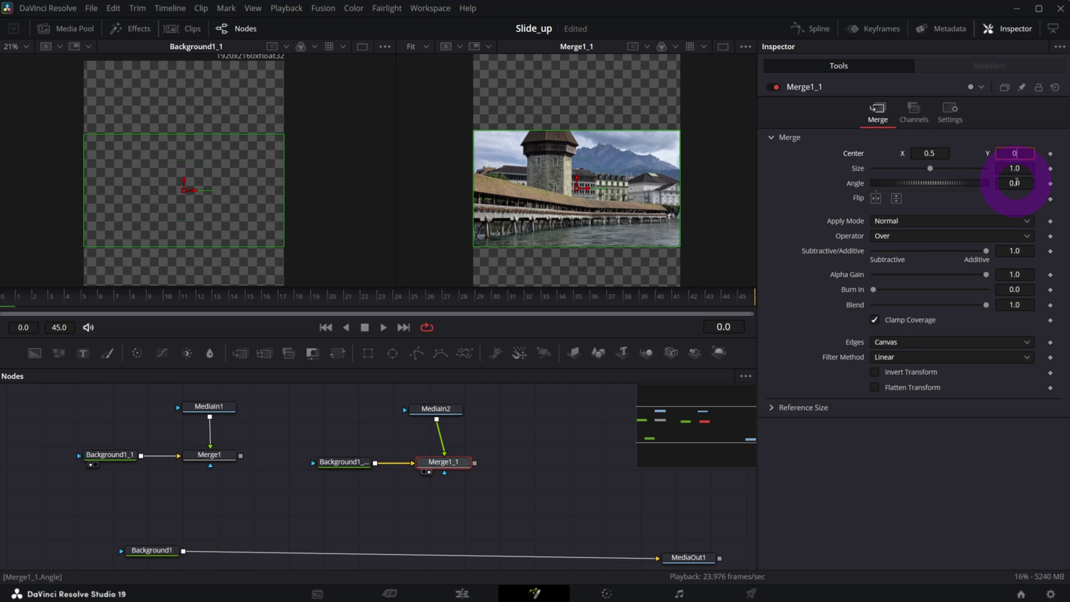
type("0.25")
key("Tab")
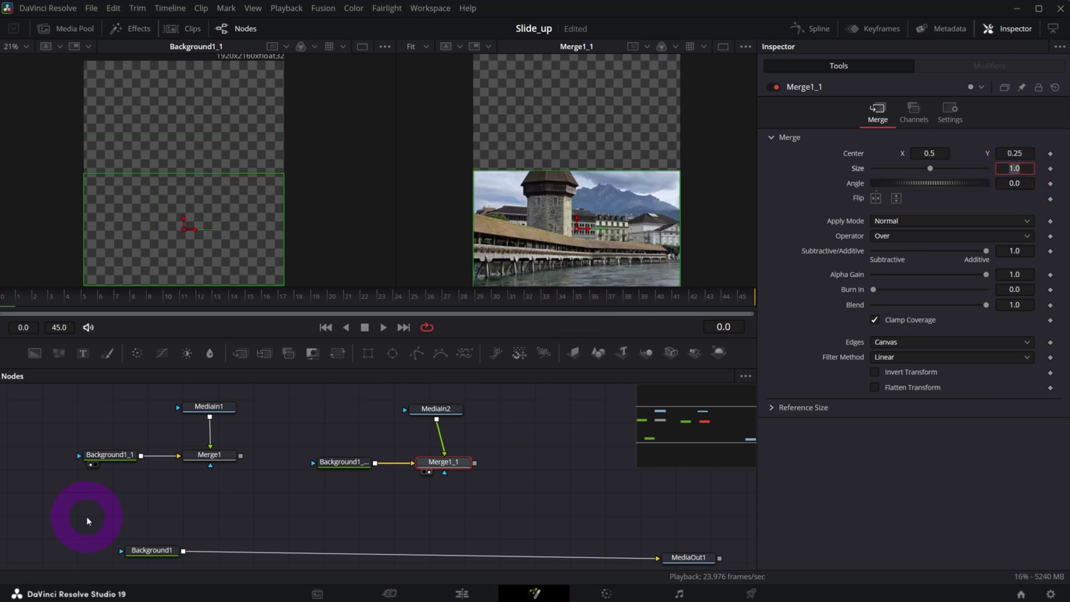
- Duplicate the original resolution-based Background1 node and place the copy below Background1_1
left_click_drag(154, 560, 116, 556)
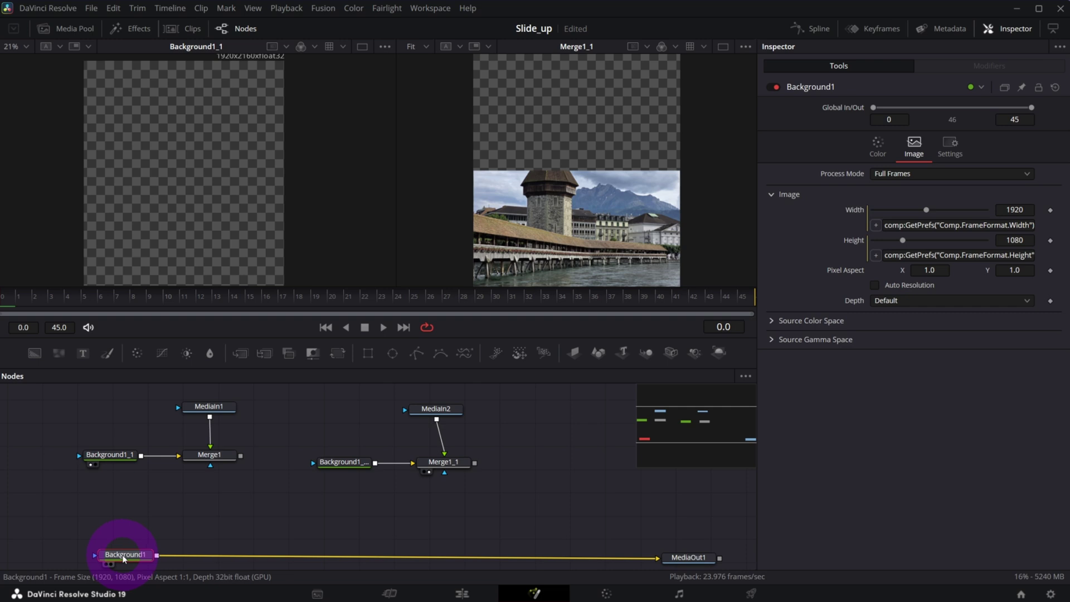
left_click(170, 505)
key("ctrl+v")
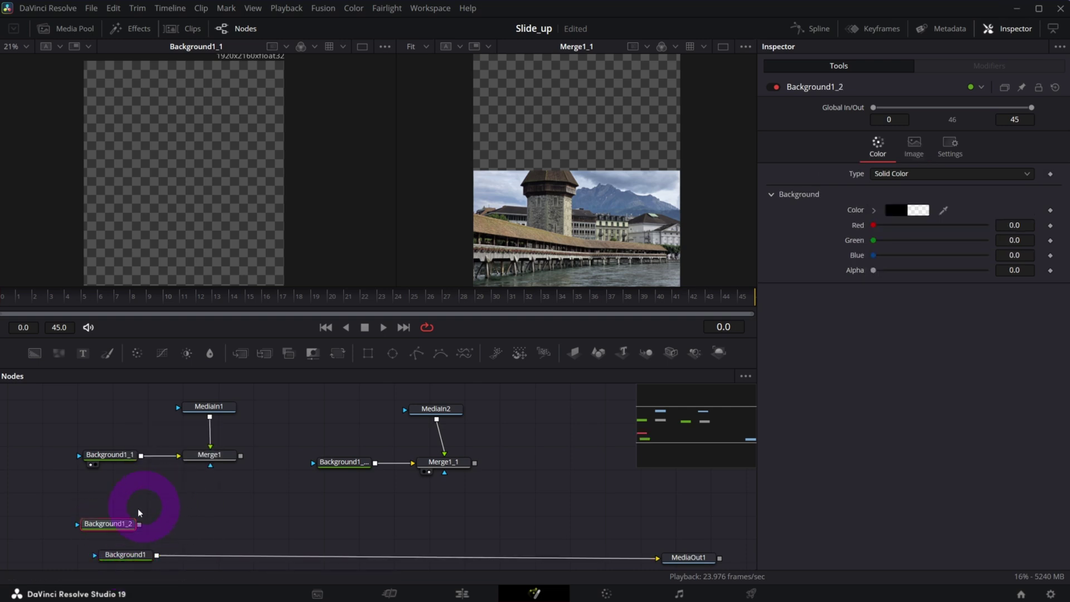
left_click_drag(112, 525, 112, 510)
- Show the Merge1 node in the second viewer
left_click(214, 457)
key("2")
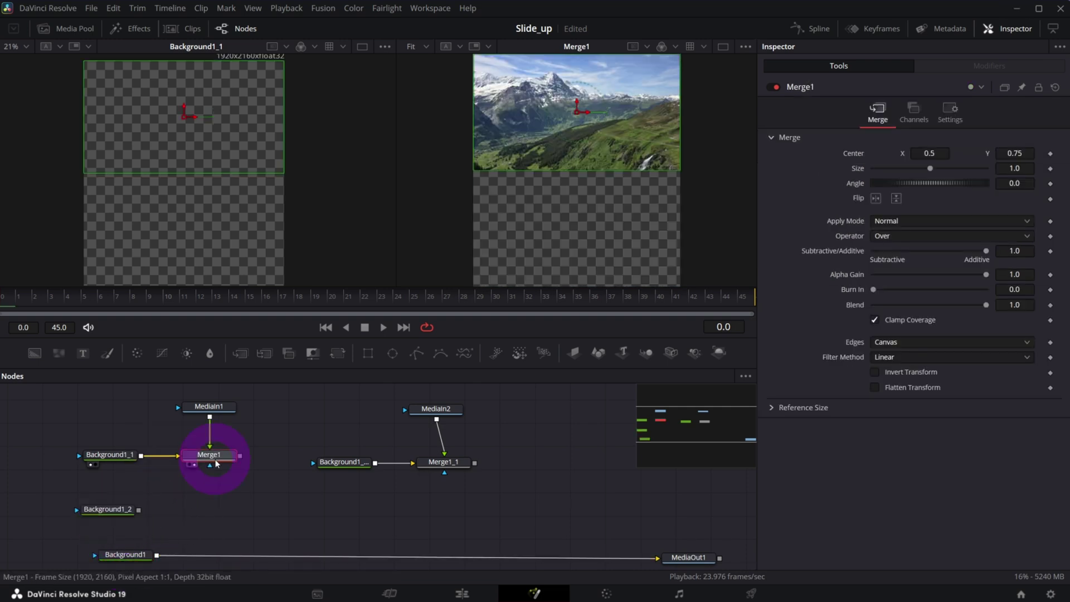
left_click(212, 466)
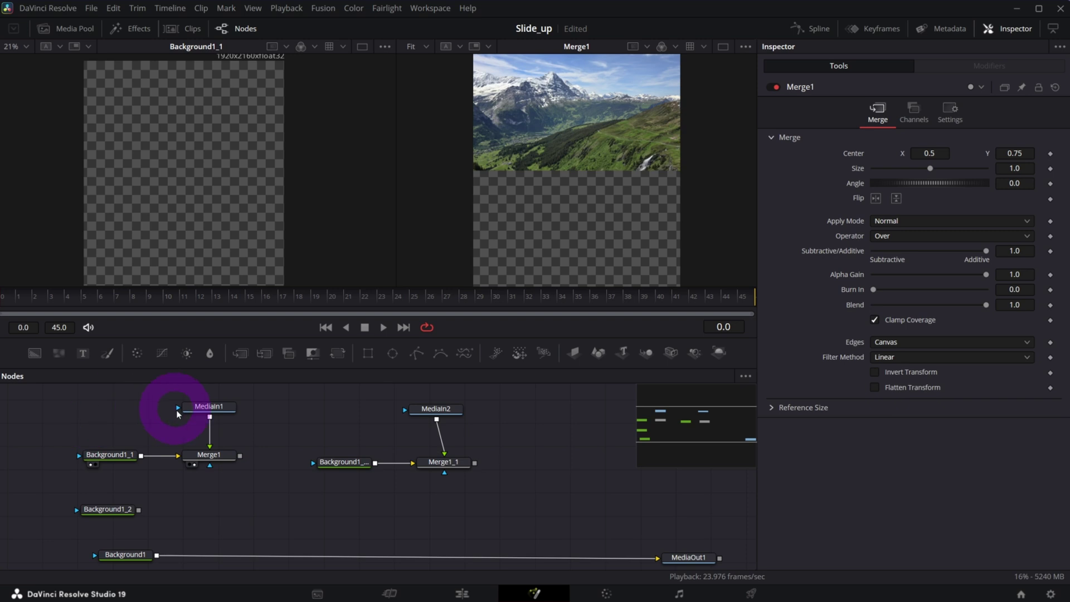
- Merge the Merge1 output over Background1_2 and show the new Merge in the first viewer
left_click_drag(240, 455, 139, 510)
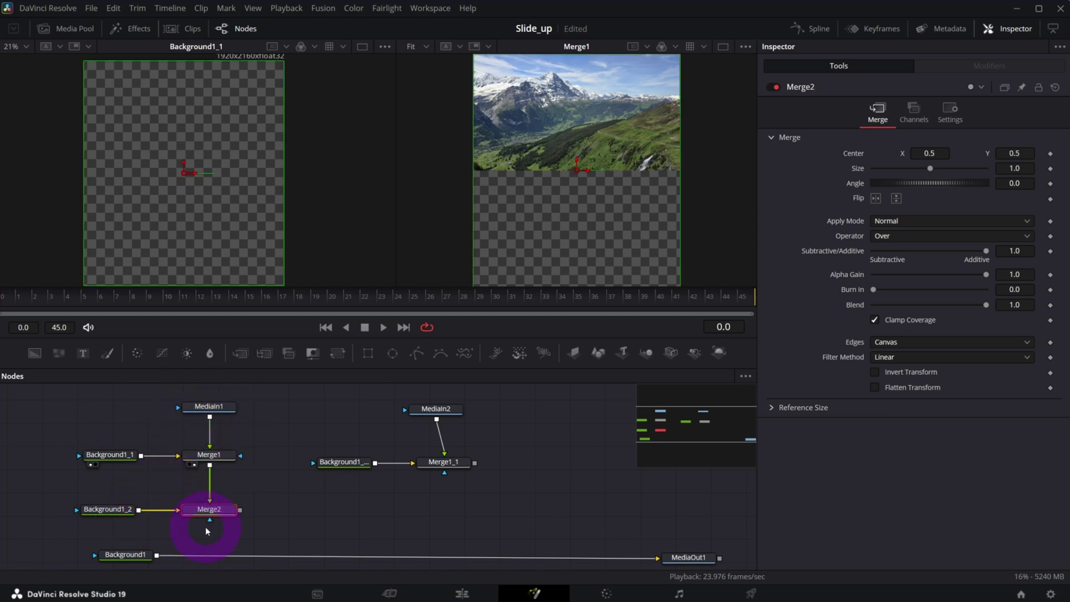
left_click_drag(216, 518, 211, 517)
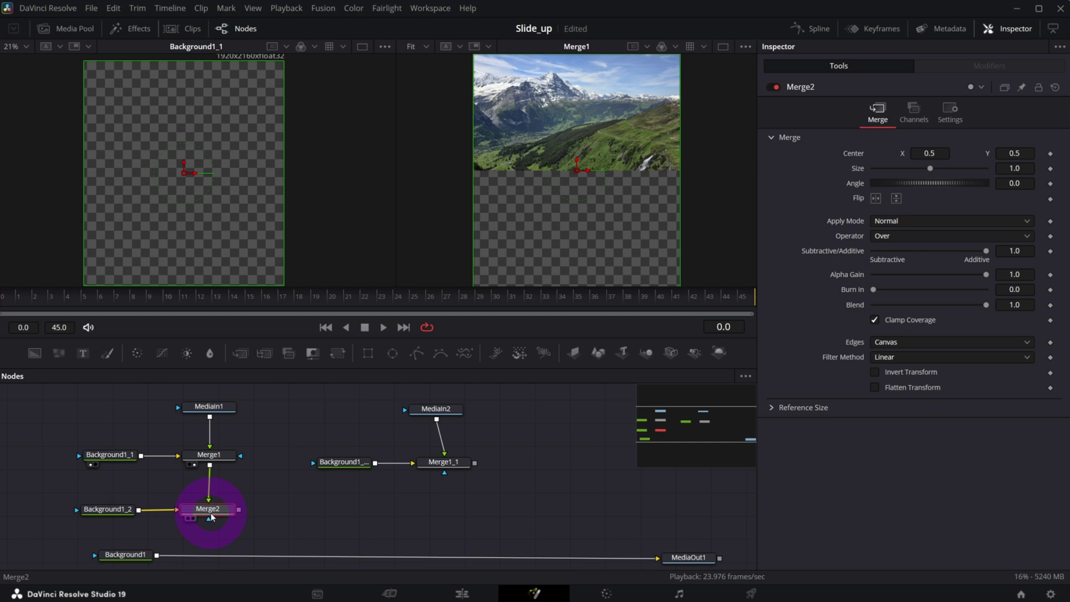
key("1")
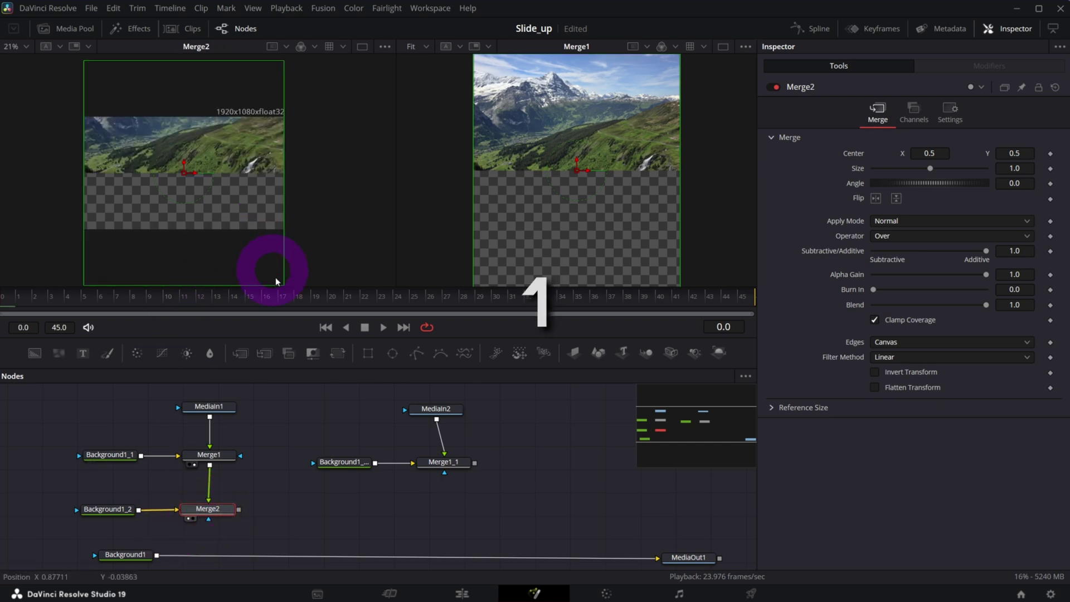
- Try sliding the image upward with Merge2's vertical Center, and reset the Center to default
left_click_drag(39, 310, 60, 307)
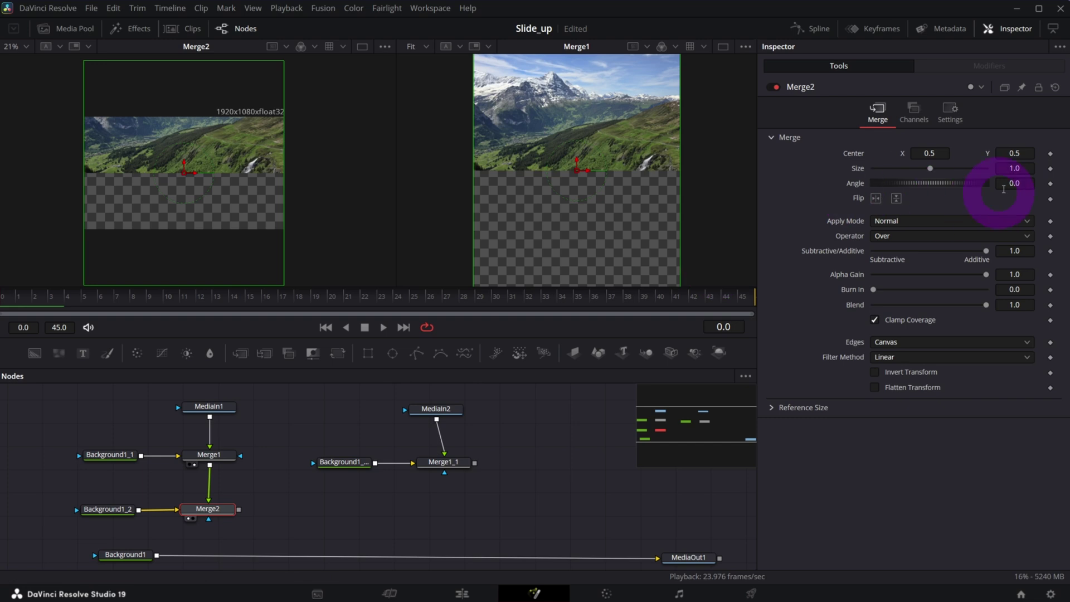
left_click_drag(1003, 151, 1030, 371)
left_click_drag(530, 472, 218, 451)
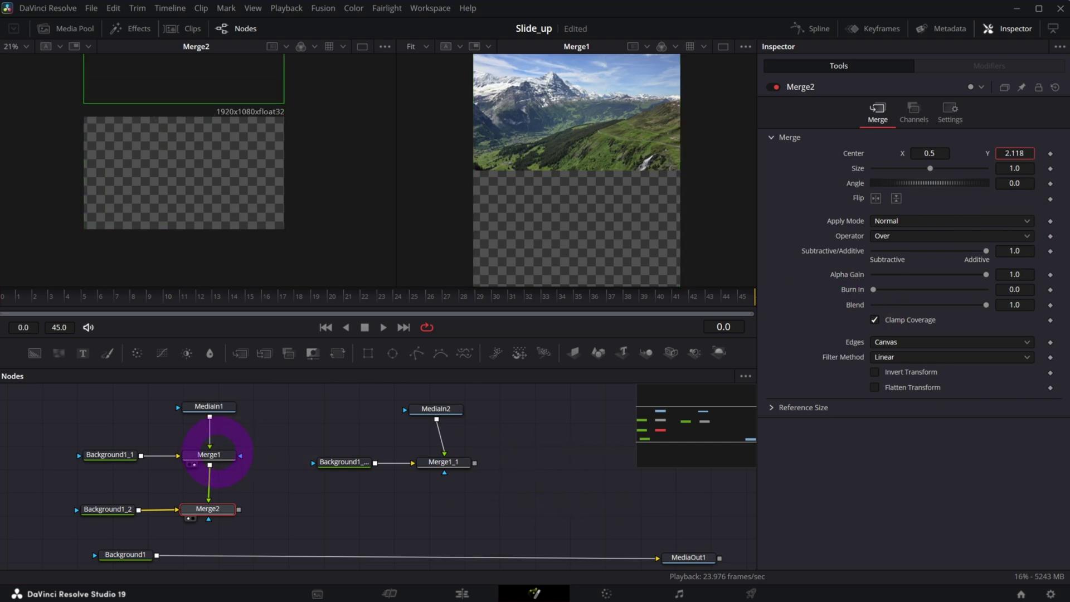
double_click(863, 156)
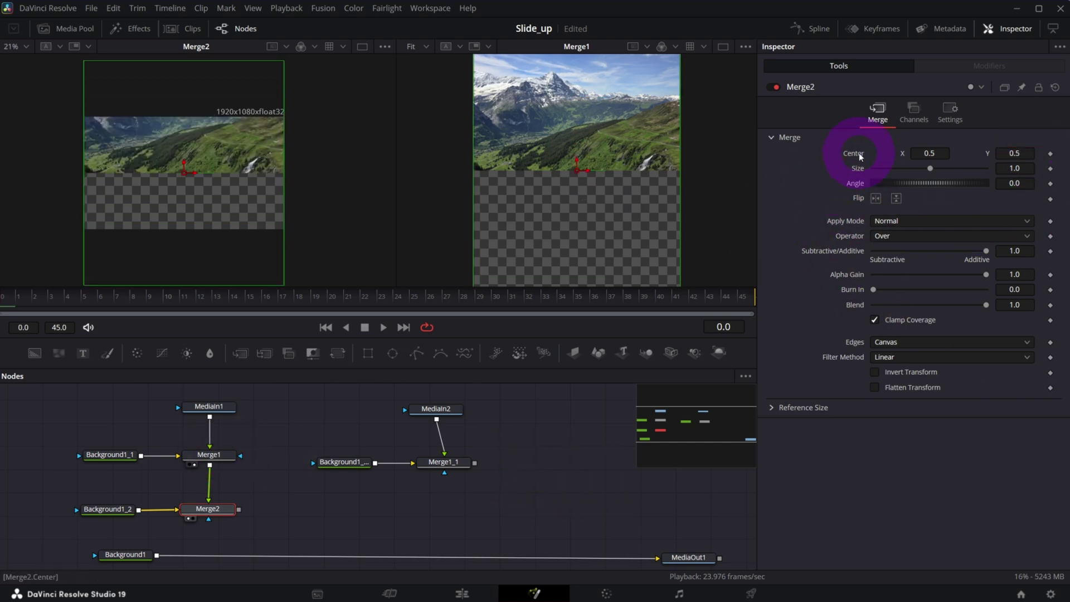
- Modify Merge2's Center with a Vector Result and set the vector's Angle to 90
right_click(850, 158)
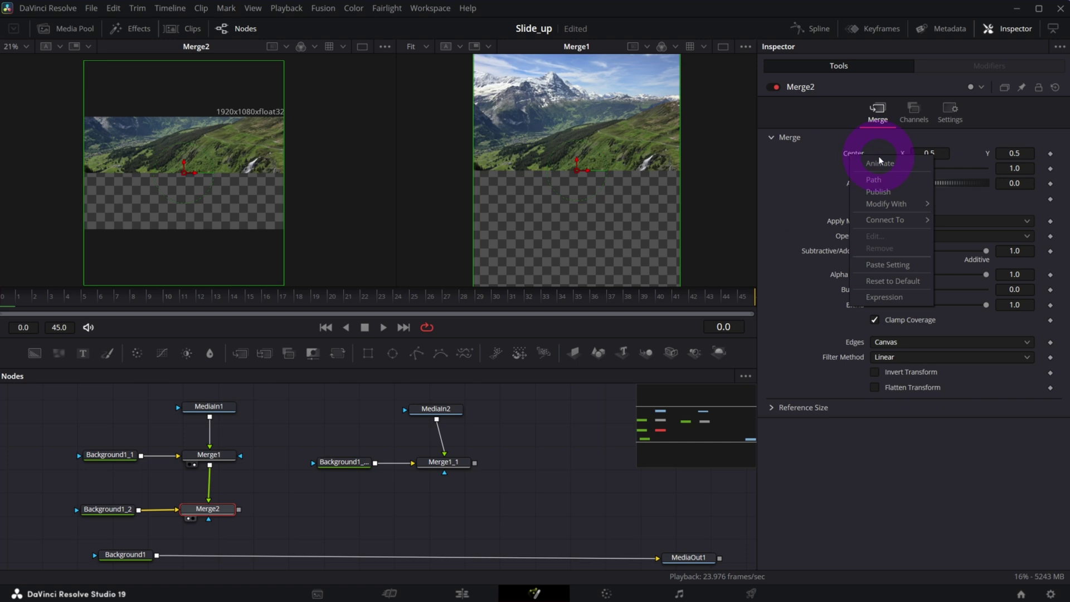
mouse_move(887, 206)
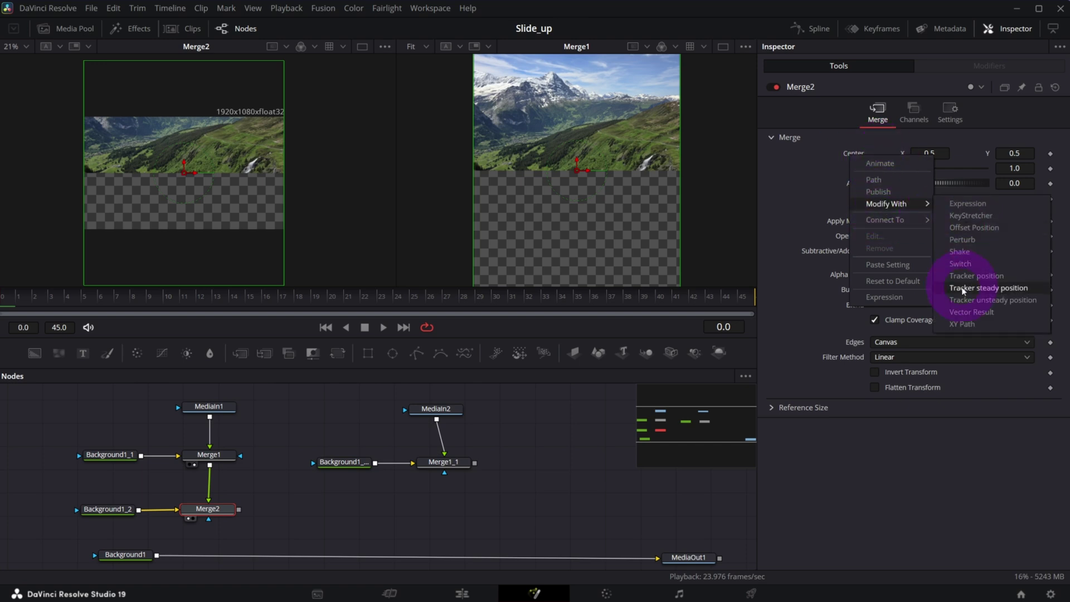
left_click(971, 312)
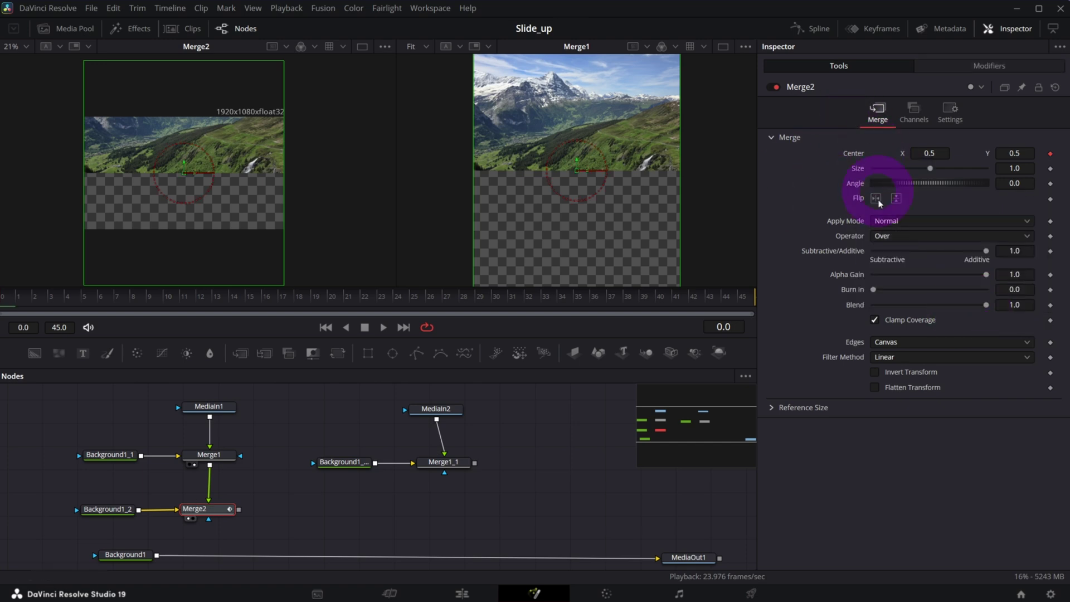
left_click(1002, 69)
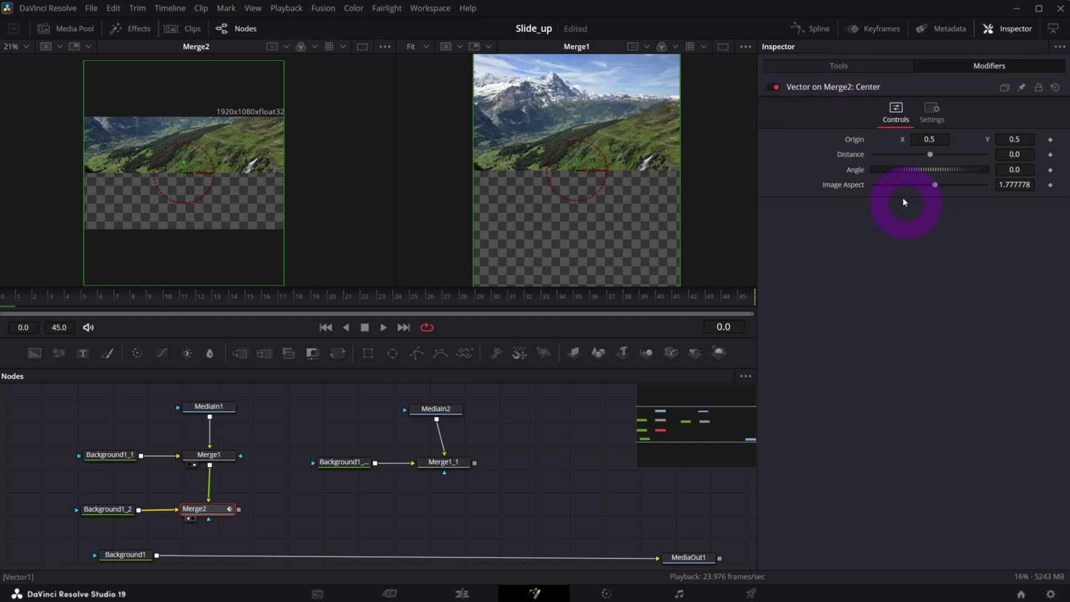
left_click(1019, 169)
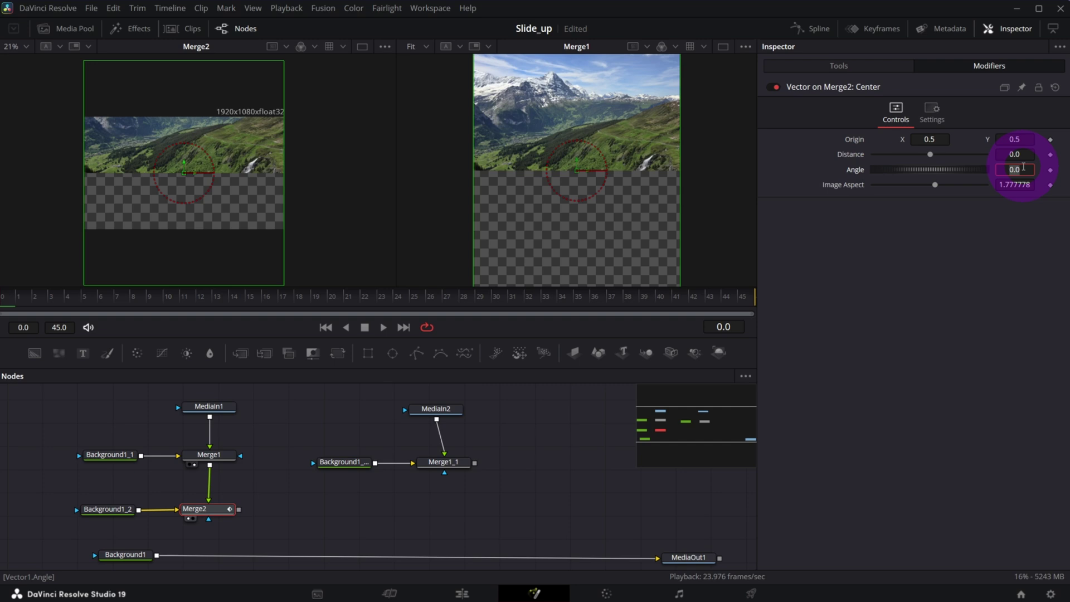
key("Tab")
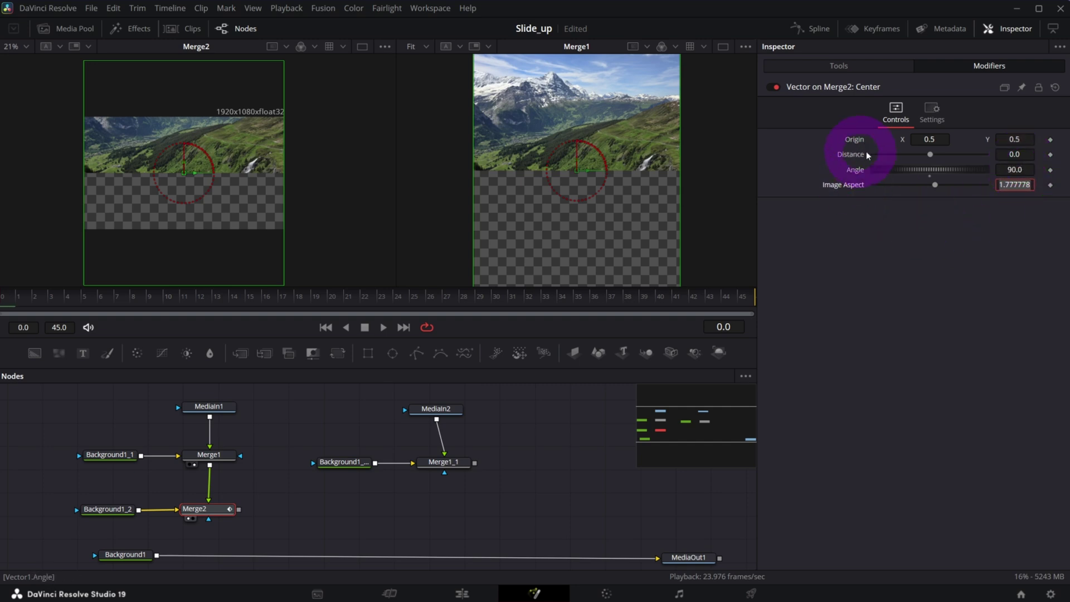
- Try moving the image with the vector's Distance at Angle 0 and at Angle 90
left_click_drag(930, 154, 973, 168)
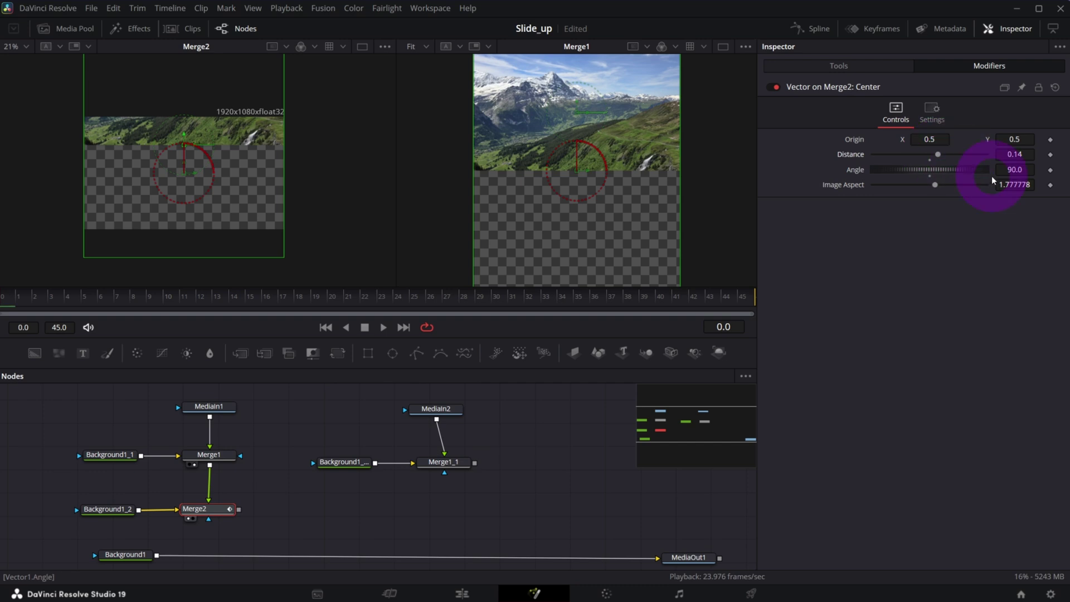
left_click(1012, 170)
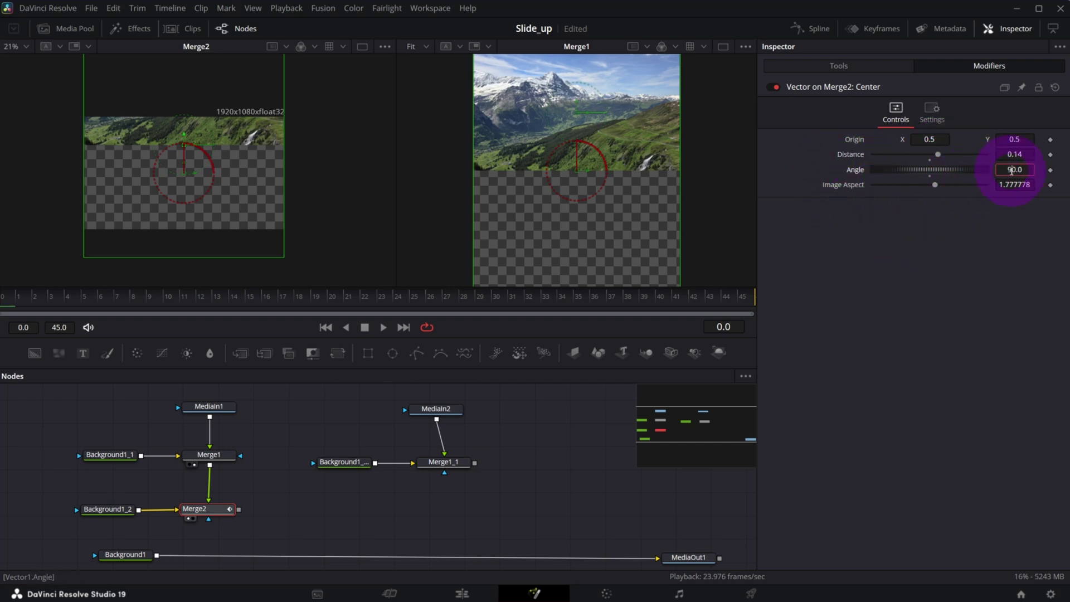
type("0")
key("Tab")
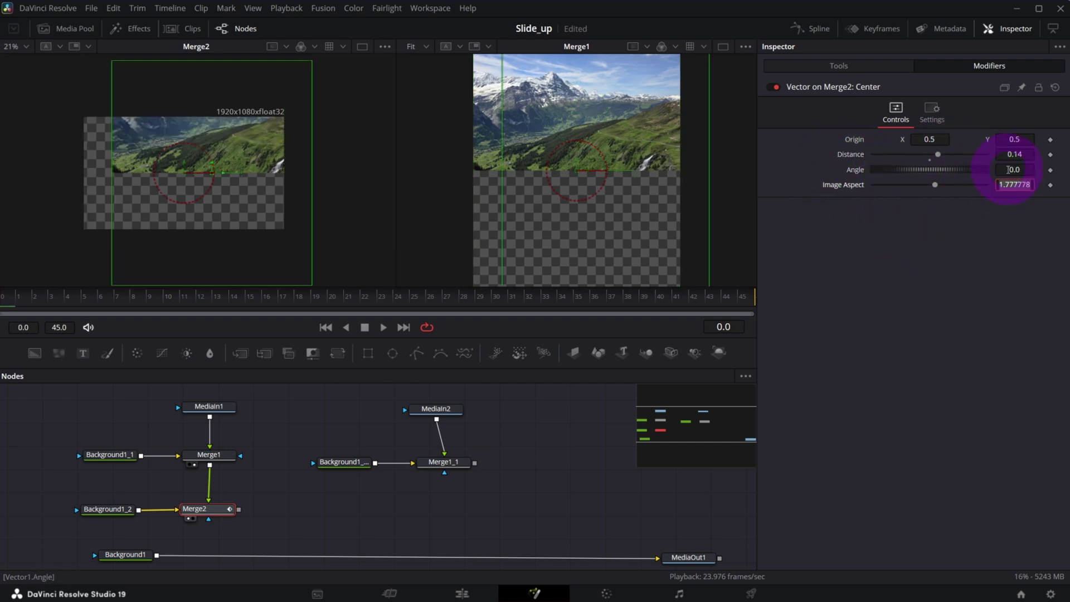
left_click_drag(935, 154, 920, 159)
left_click(1014, 170)
type("90")
key("Tab")
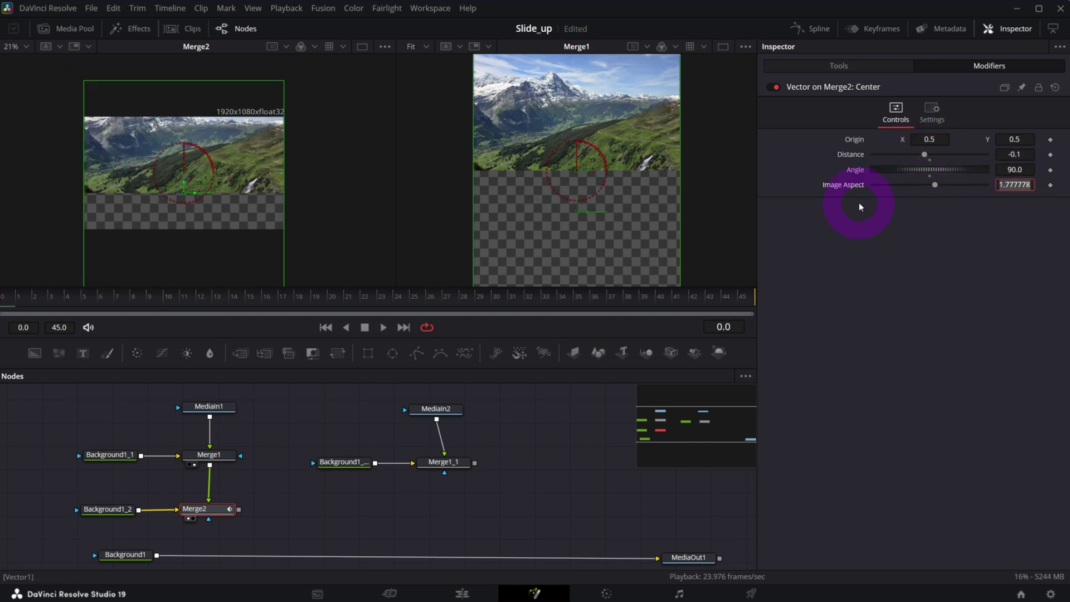
- Modify the vector's Distance with Anim Curves
right_click(841, 154)
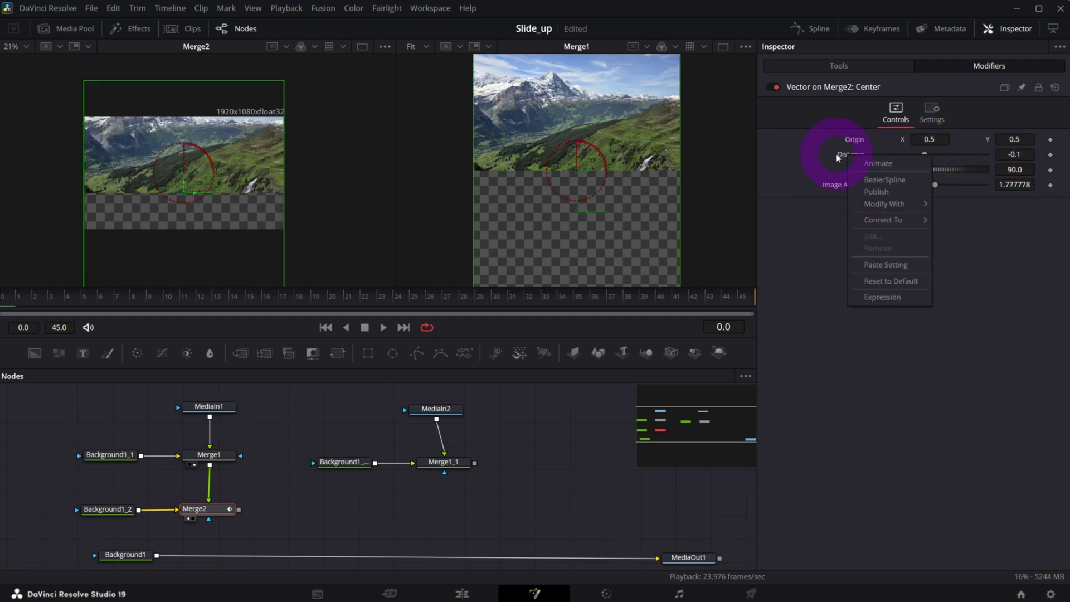
mouse_move(869, 205)
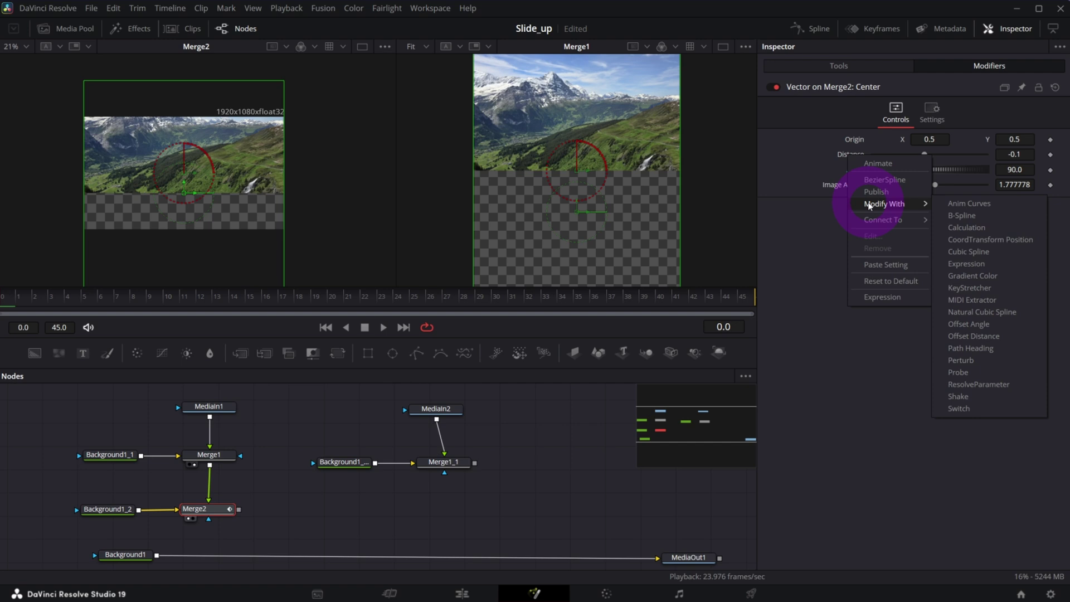
left_click(967, 203)
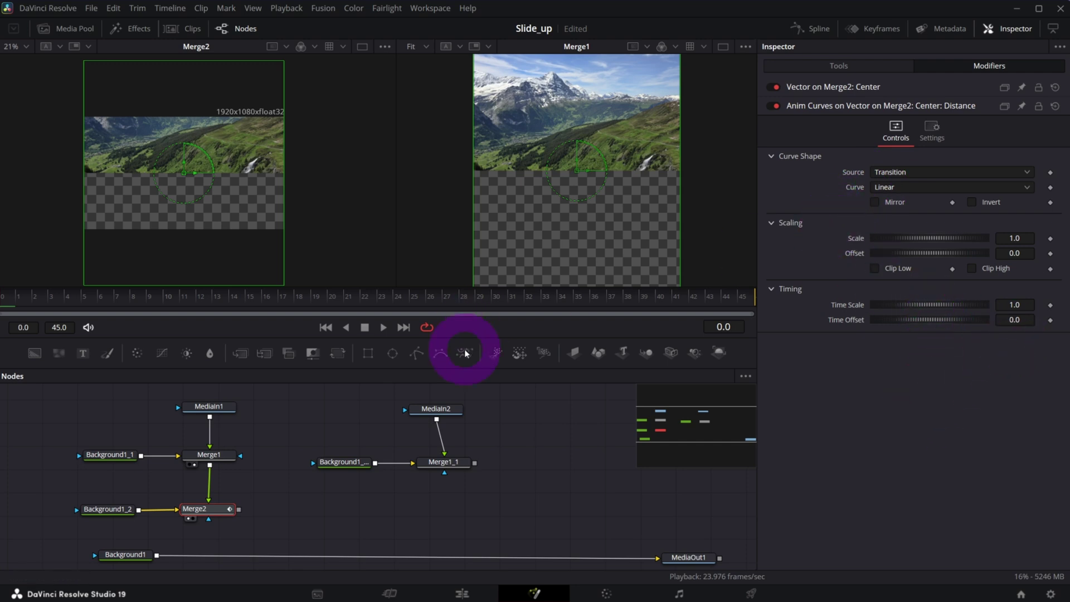
- Adjust the Anim Curves Offset to about -0.281 so the MediaIn1 image fills the frame at the start
mouse_move(17, 301)
left_mouse_down()
mouse_move(85, 300)
mouse_move(6, 303)
left_mouse_up()
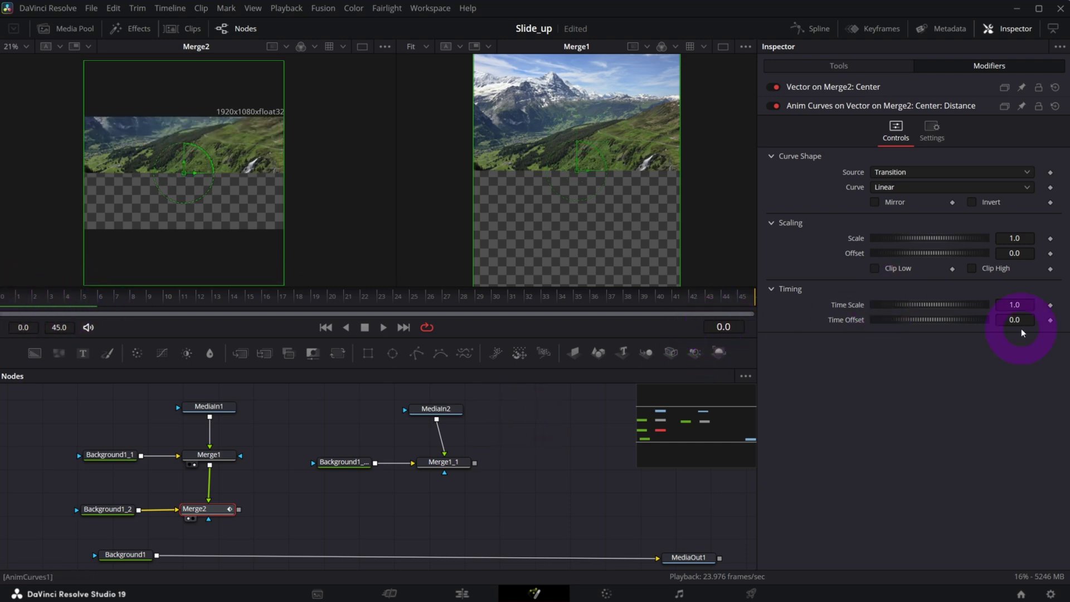
left_click_drag(1014, 253, 840, 251)
scroll(109, 226, "up", 3)
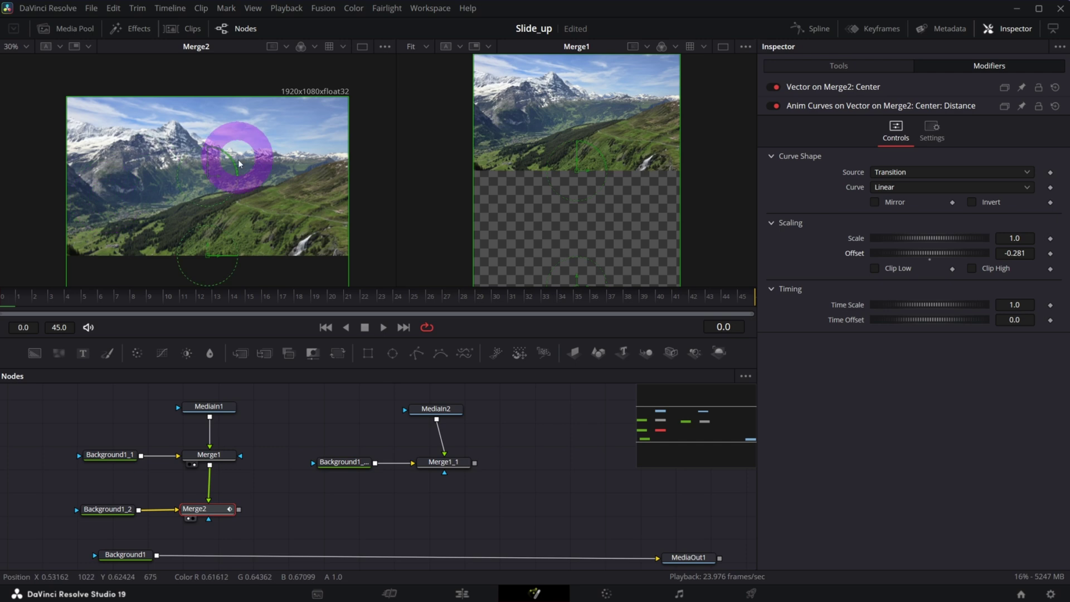
left_click_drag(1025, 256, 1034, 251)
scroll(231, 104, "up", 6)
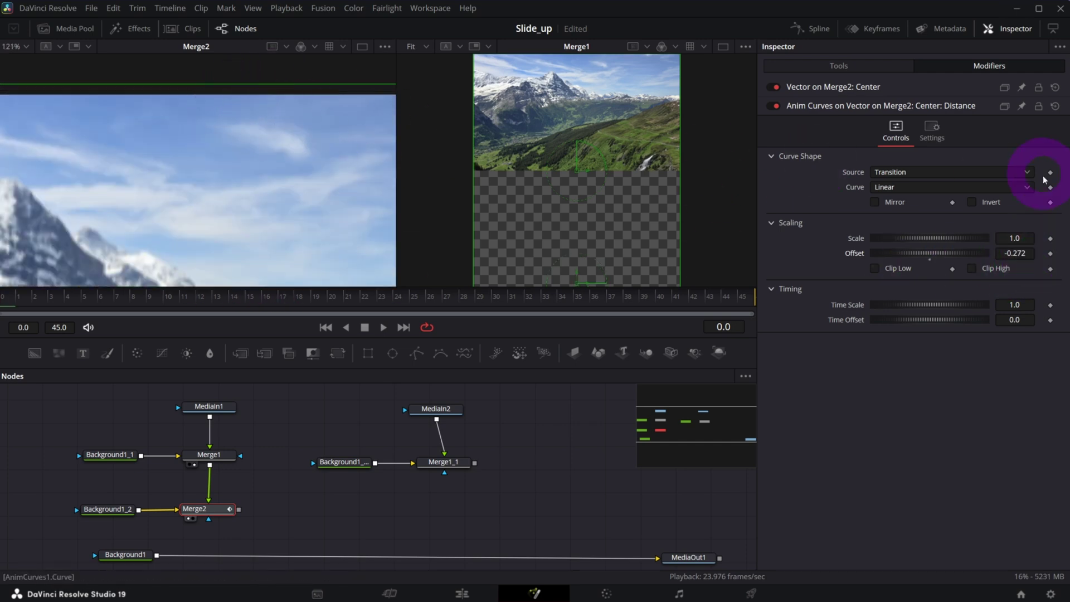
left_click_drag(1016, 255, 1012, 254)
scroll(195, 174, "down", 5)
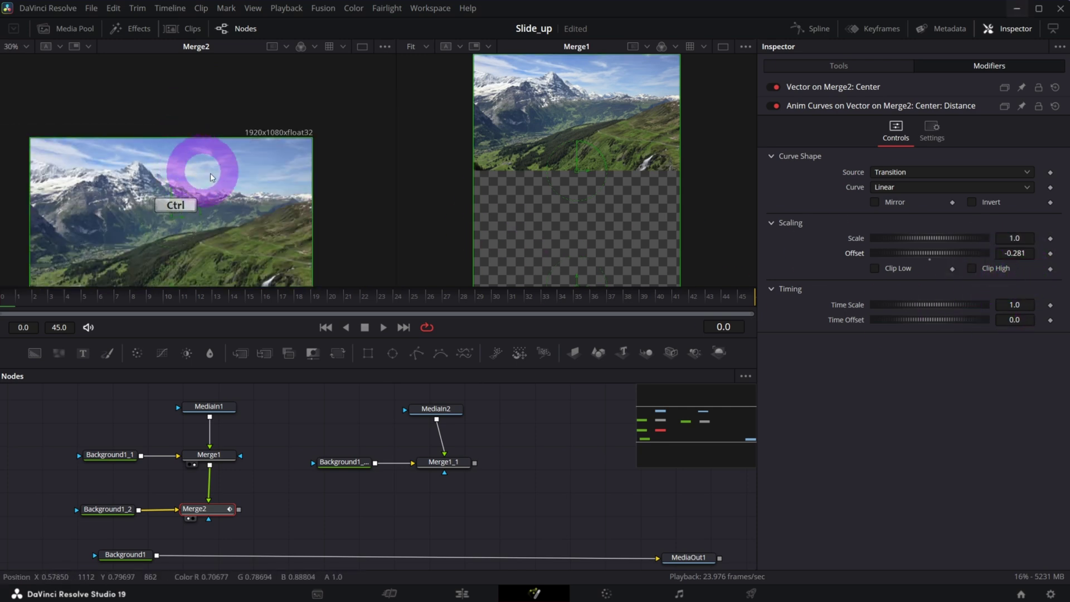
- Check the opening movement on the timeline and set the Anim Curves Curve to Easing
scroll(252, 174, "down", 2)
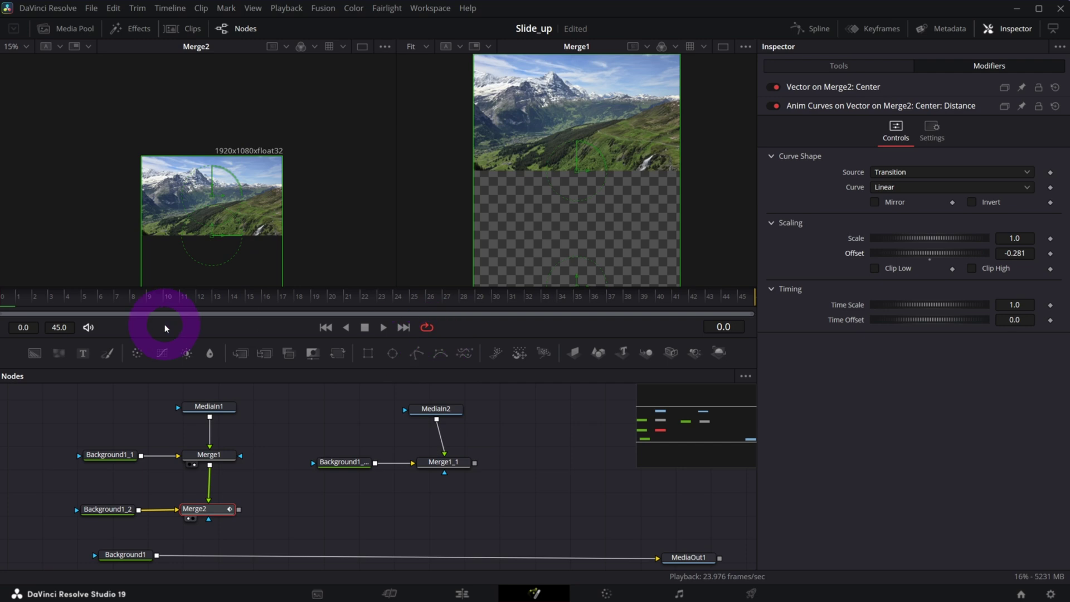
left_click_drag(16, 305, 71, 303)
left_click(893, 188)
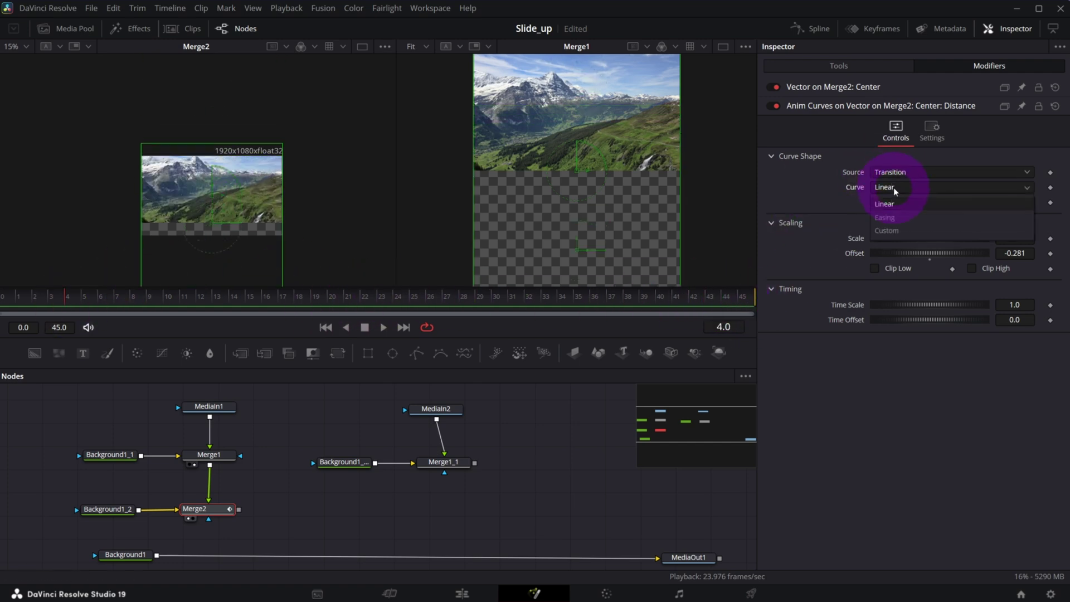
left_click(900, 217)
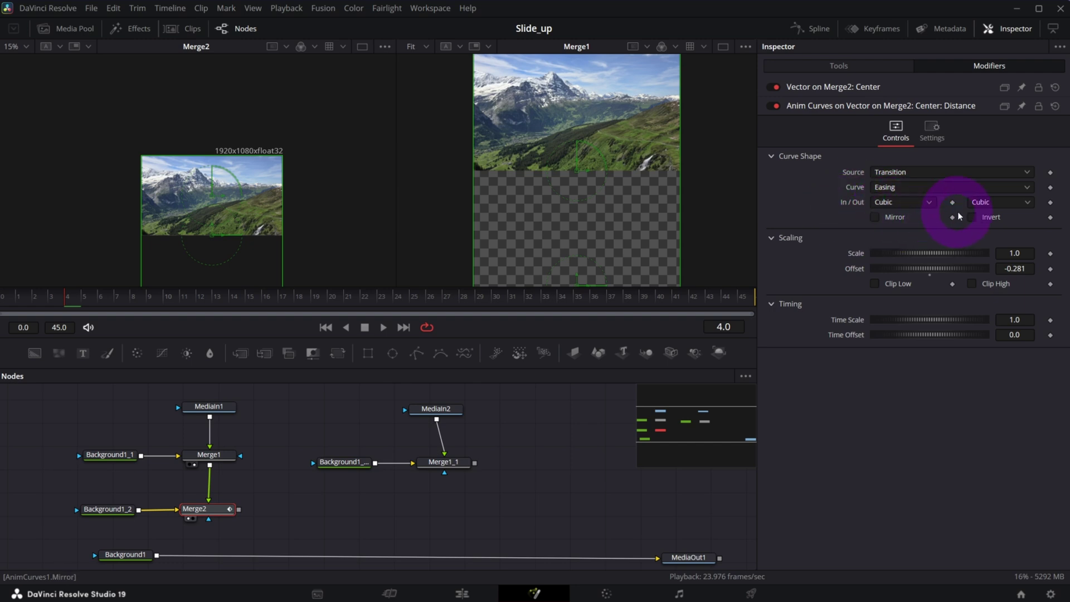
- Align Merge2 and Background1_2, copy Merge2, paste it as an instance and place it below Merge1_1
left_click(210, 508)
left_click_drag(210, 508, 215, 506)
left_click_drag(103, 510, 93, 508)
left_click_drag(201, 506, 204, 508)
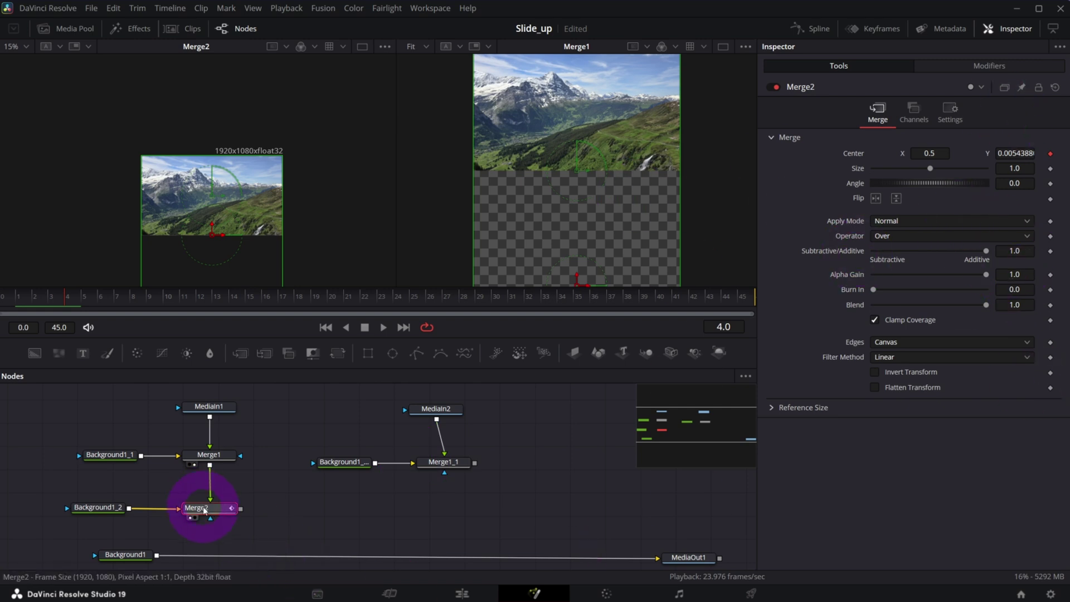
key("ctrl+c")
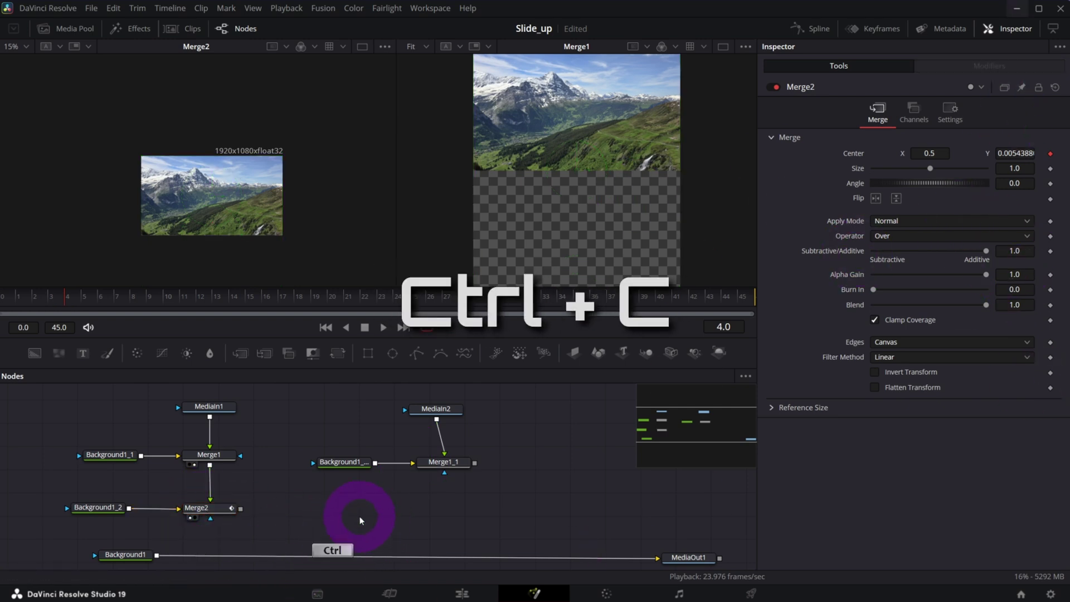
key("ctrl+shift+v")
left_click_drag(359, 516, 405, 512)
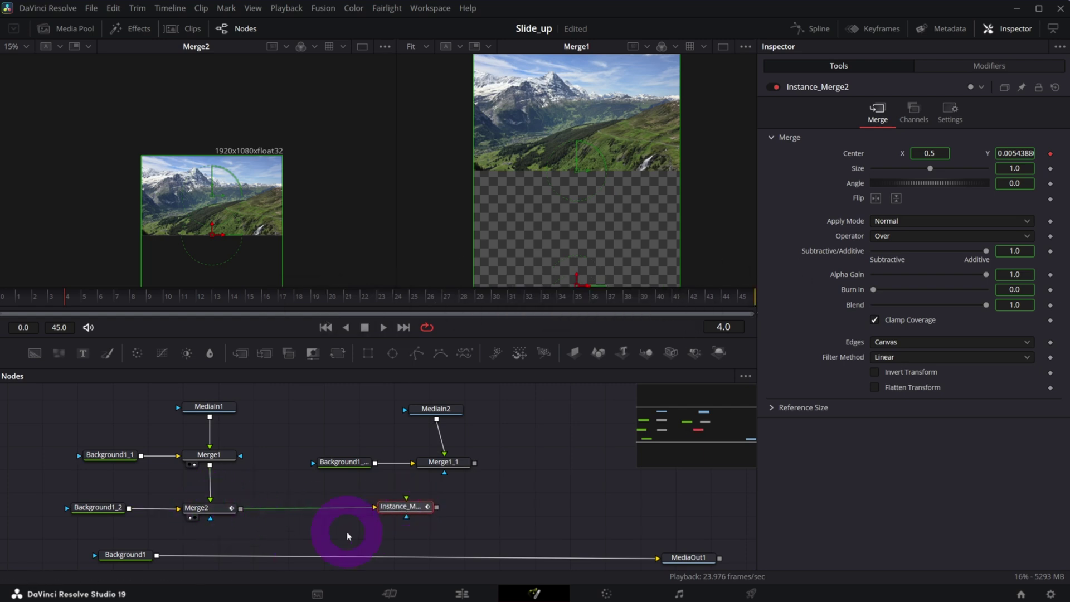
left_click_drag(390, 504, 404, 511)
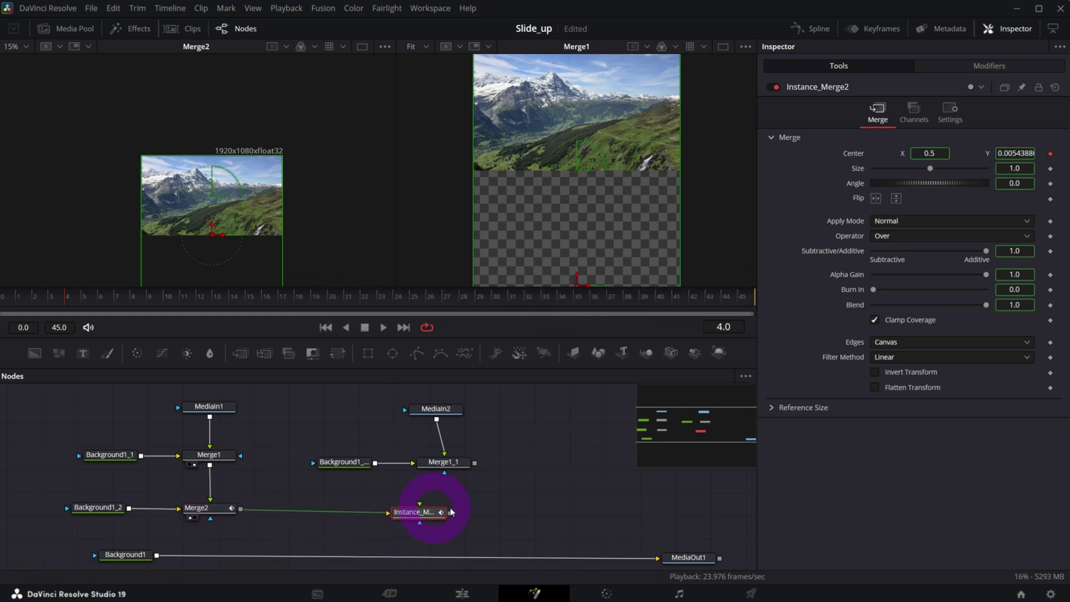
- Feed Merge1_1 into Instance_Merge2's foreground with Merge2 as its background, and show the instance in the second viewer
left_click_drag(334, 407, 471, 467)
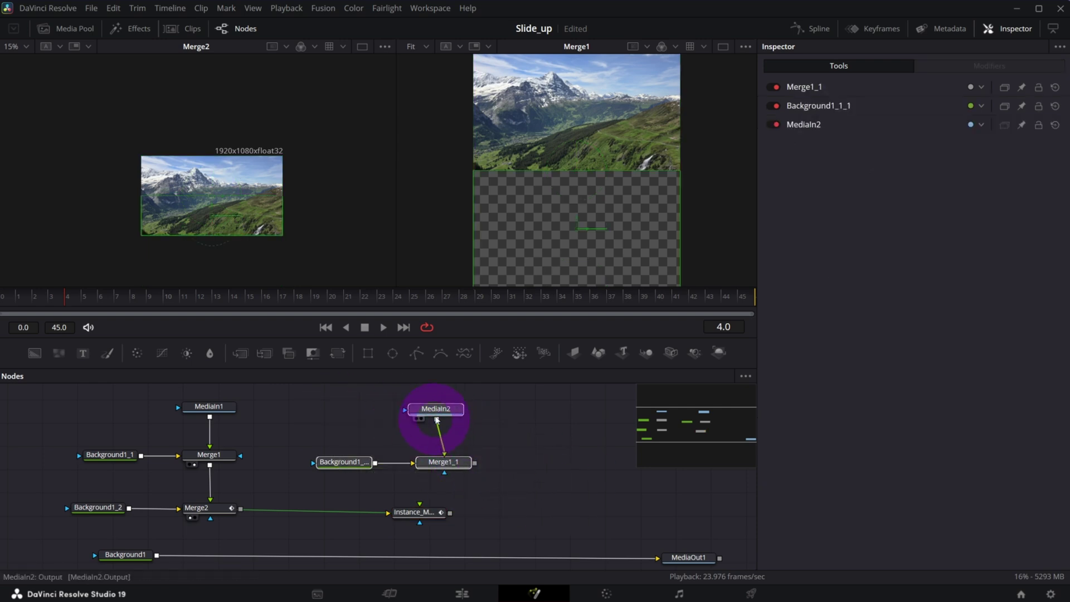
left_click(473, 465)
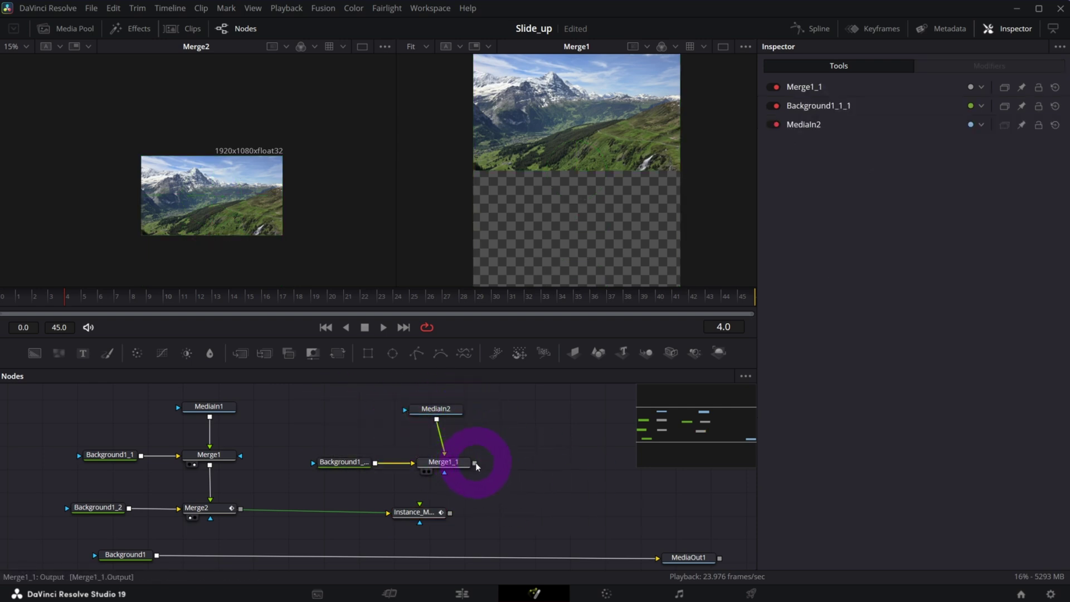
left_click_drag(477, 467, 422, 504)
left_click(415, 510)
left_click_drag(242, 510, 413, 514)
key("2")
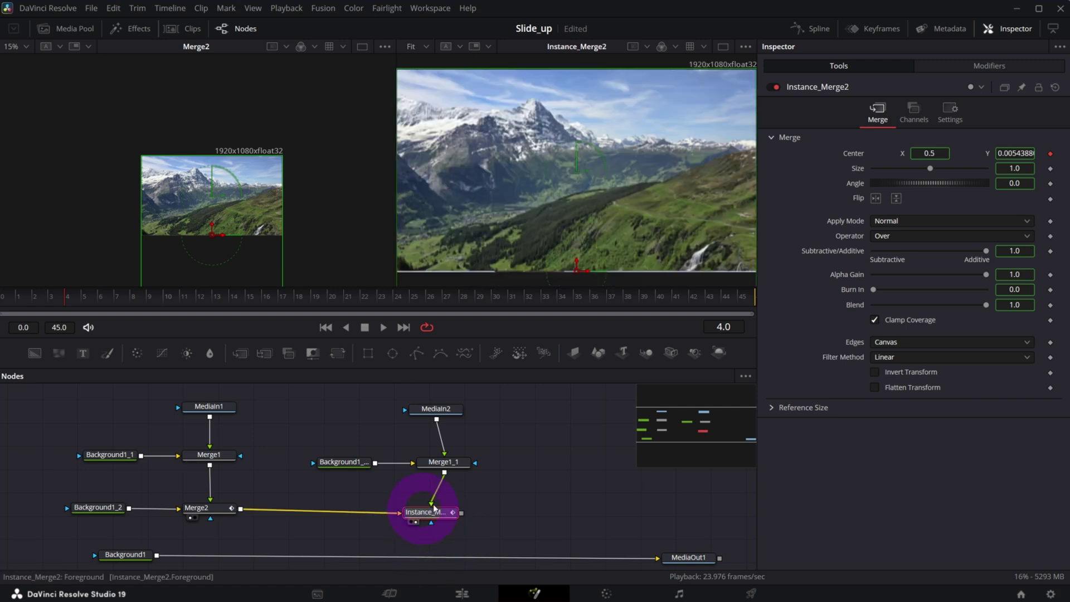
- Scrub through the slide and set Instance_Merge2's Edges to Wrap
left_click_drag(18, 302, 513, 306)
left_click(521, 187)
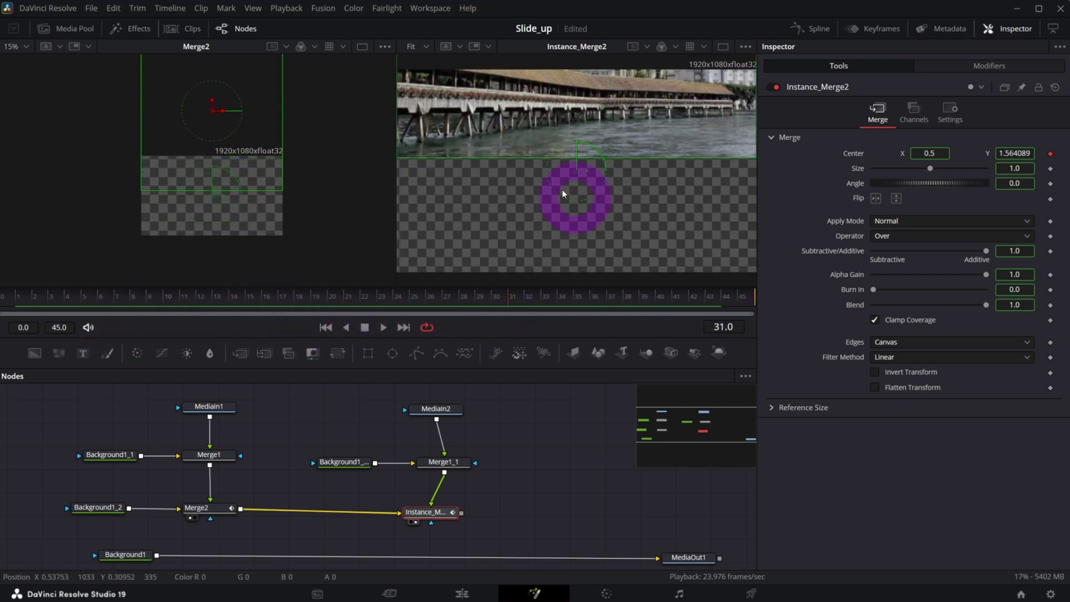
left_click_drag(423, 512, 428, 509)
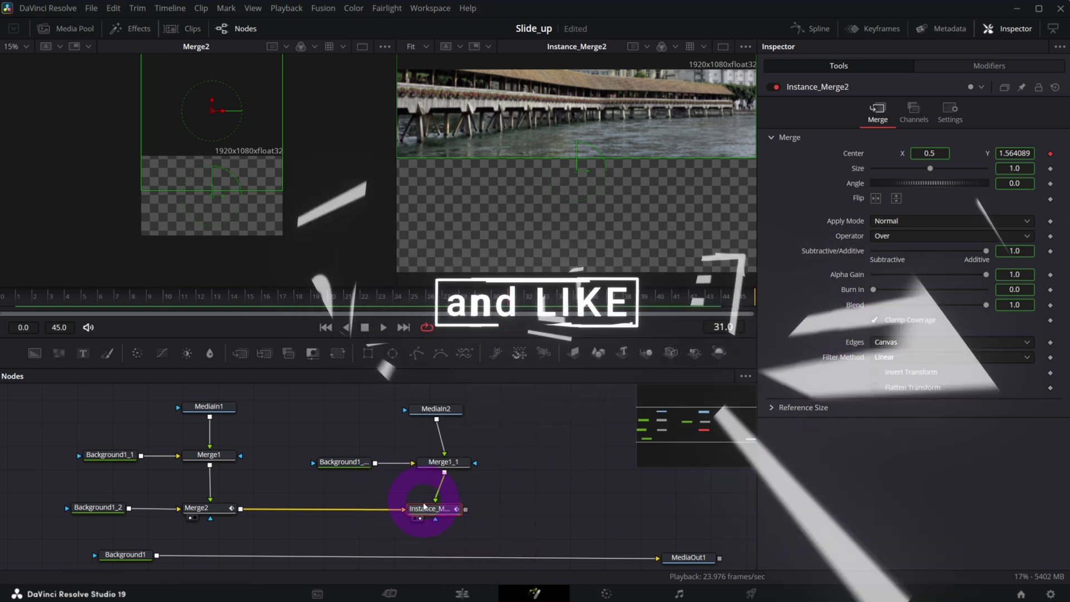
left_click(909, 343)
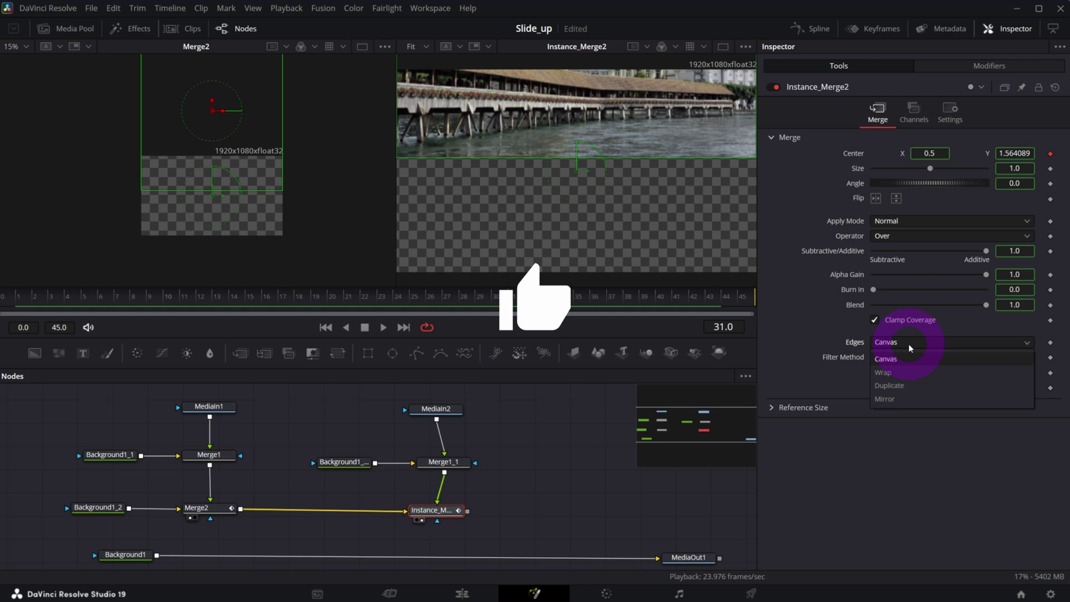
left_click(886, 373)
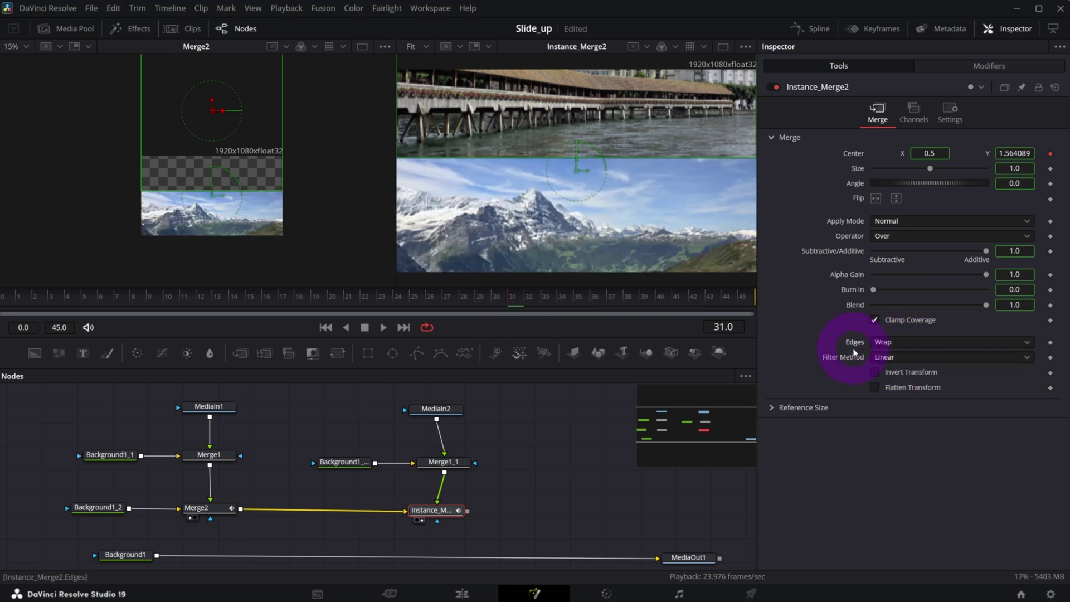
- Compare the settings of Merge2 and its instance, and review the wrapped slide from frame 0 to 45
left_click(210, 510)
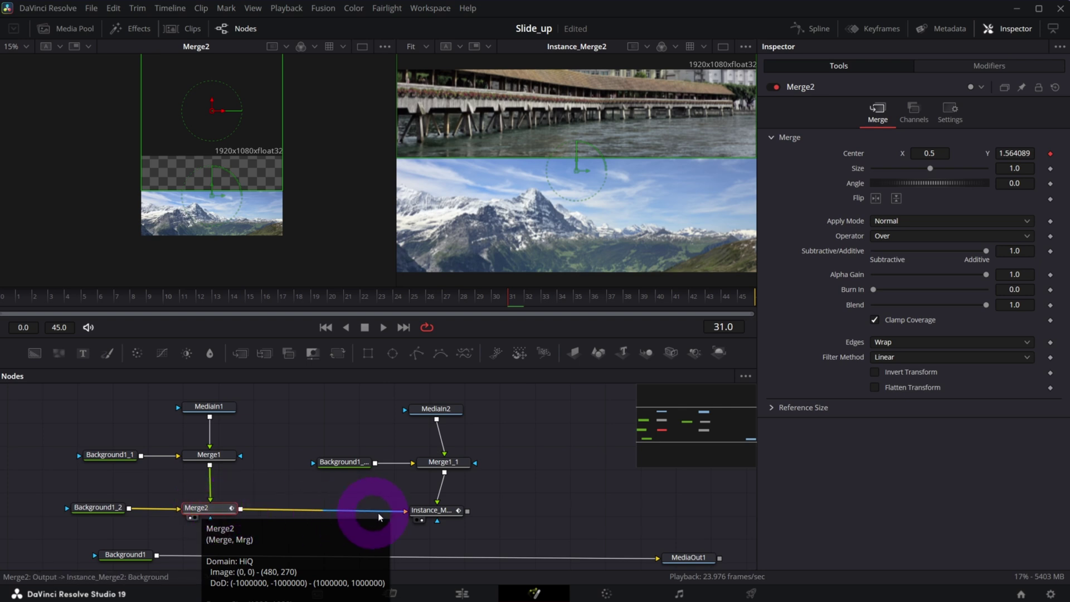
mouse_move(451, 511)
left_mouse_down()
mouse_move(461, 500)
mouse_move(452, 514)
left_mouse_up()
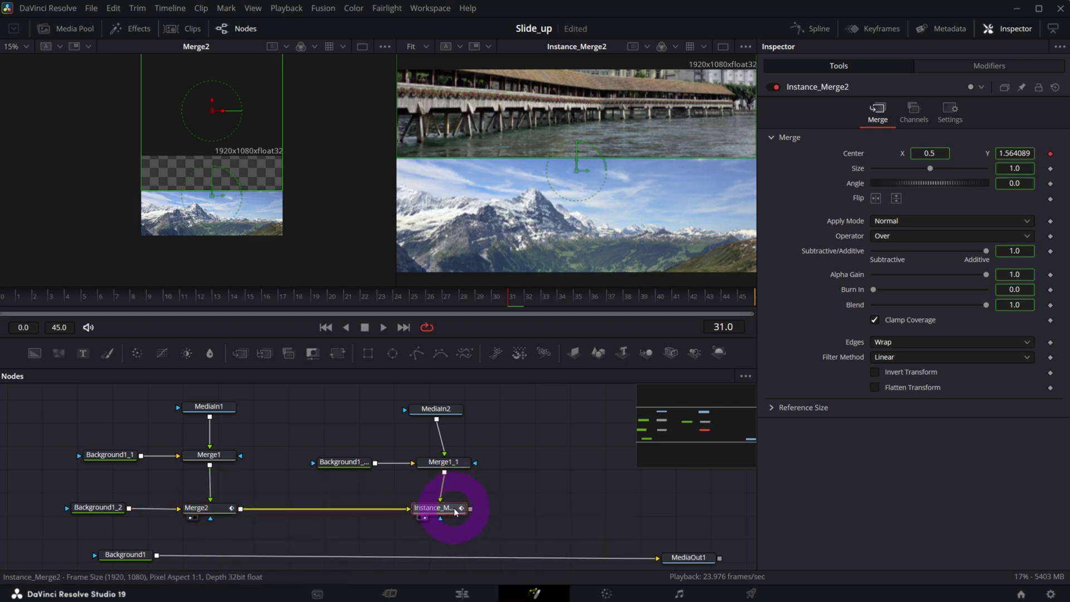
left_click(205, 507)
left_click(446, 511)
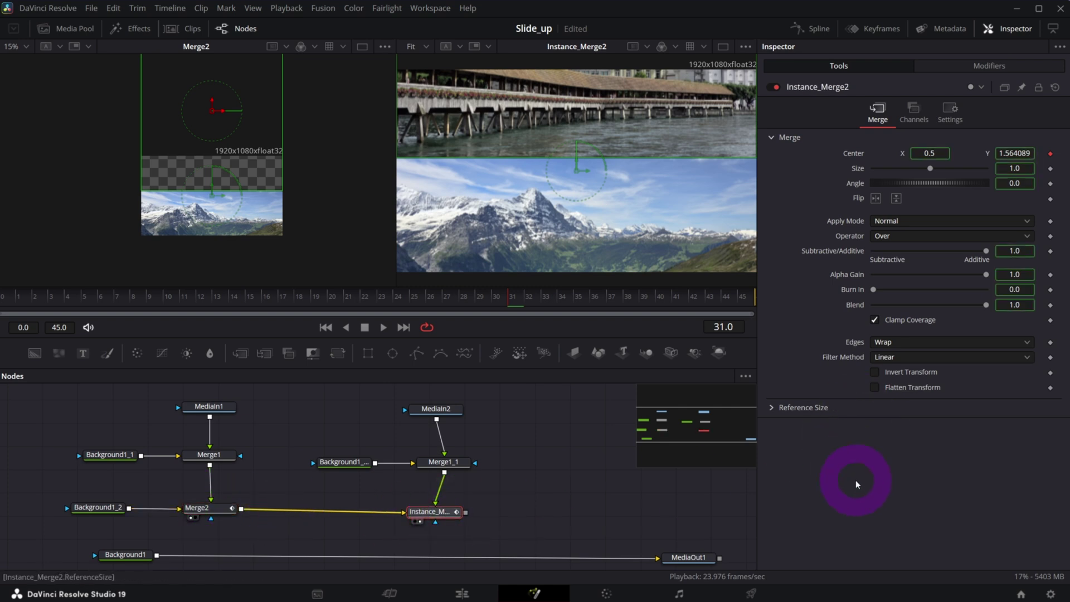
left_click_drag(189, 298, 744, 290)
scroll(497, 172, "up", 3)
scroll(497, 173, "down", 3)
left_click_drag(441, 510, 447, 508)
left_click(6, 298)
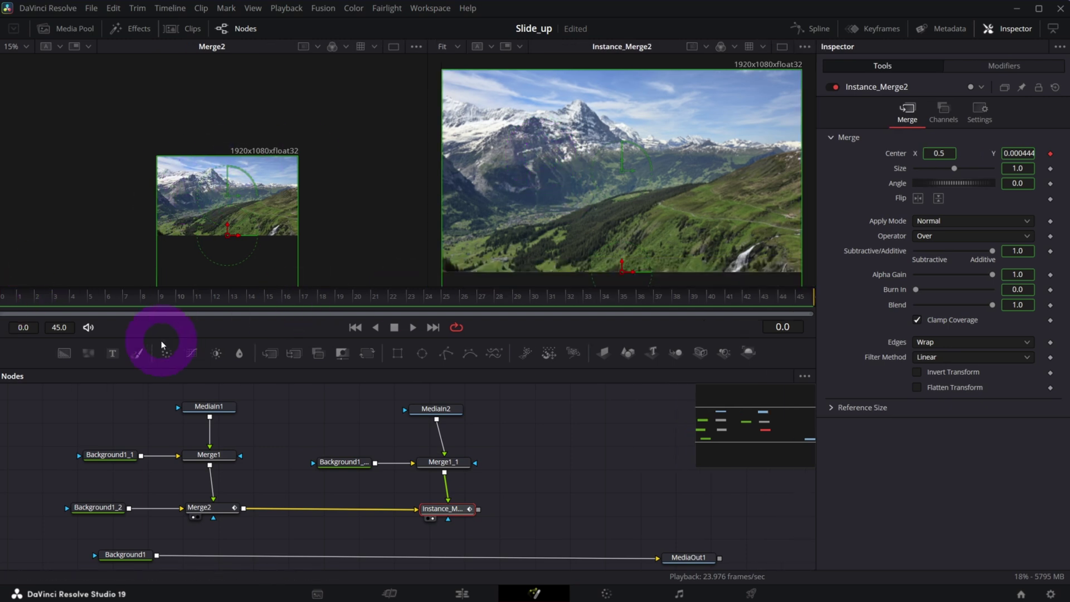
left_click_drag(15, 301, 823, 299)
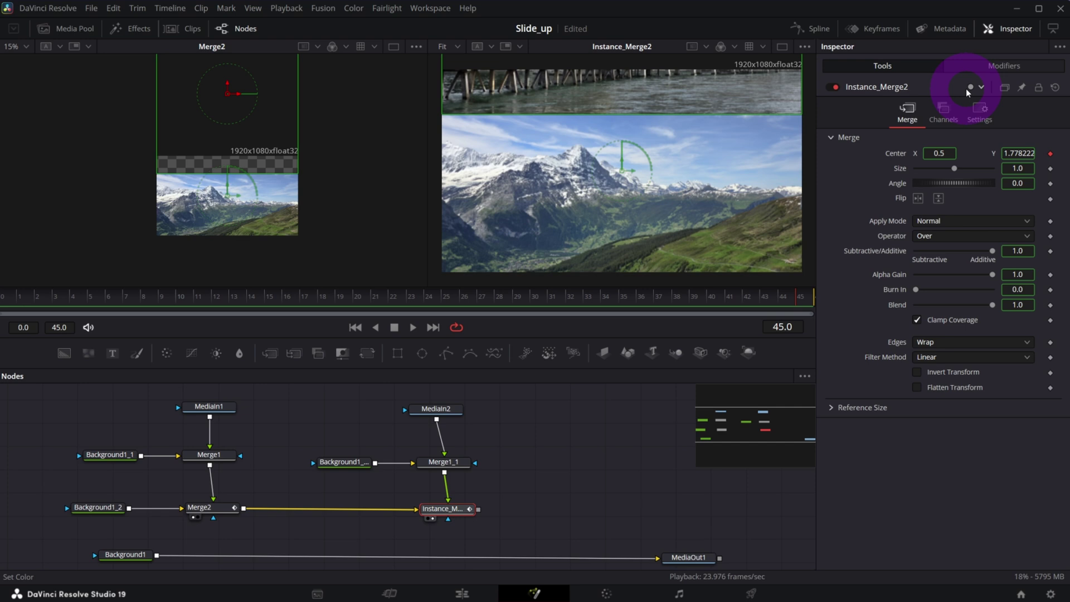
- Try Anim Curves Scale values of 1.125 and 2.248, checking how the slide starts, moves and ends
left_click(976, 65)
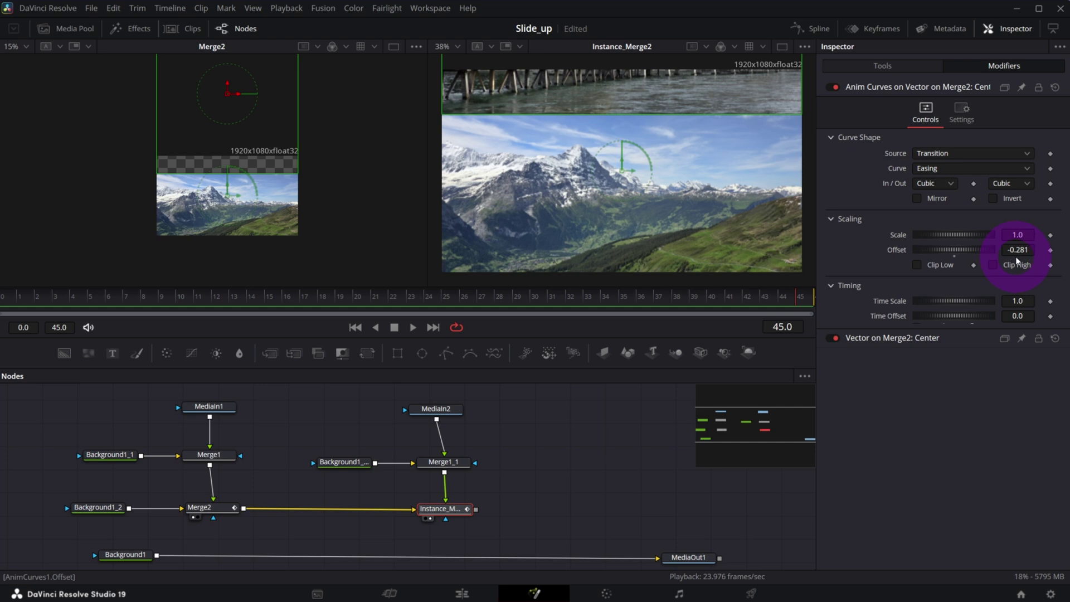
mouse_move(1018, 235)
left_mouse_down()
mouse_move(1069, 231)
mouse_move(1015, 232)
left_mouse_up()
left_click(17, 299)
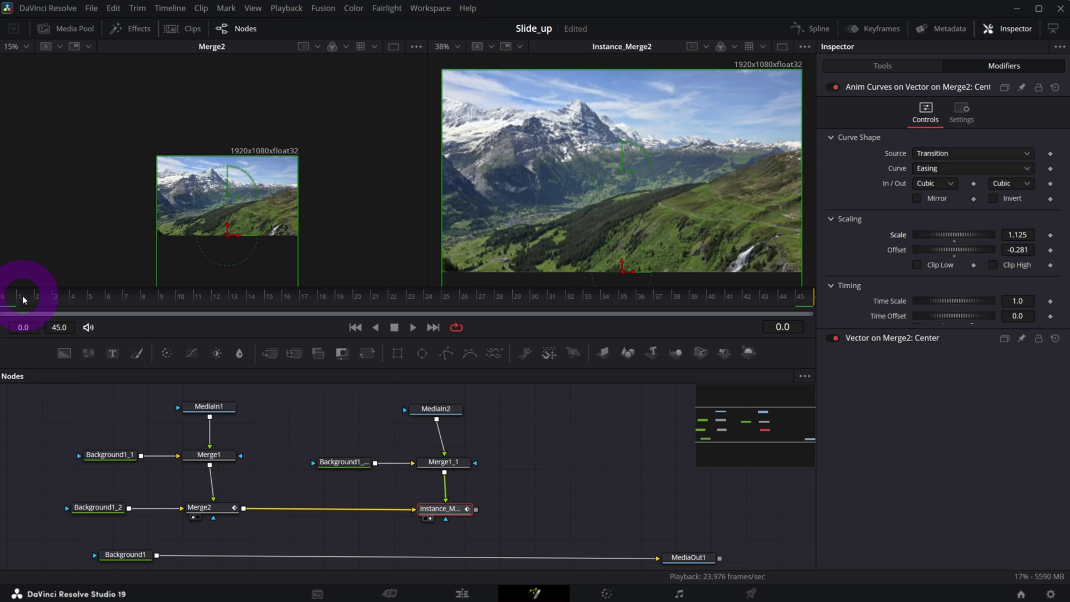
left_click_drag(11, 301, 806, 299)
left_click(1015, 246)
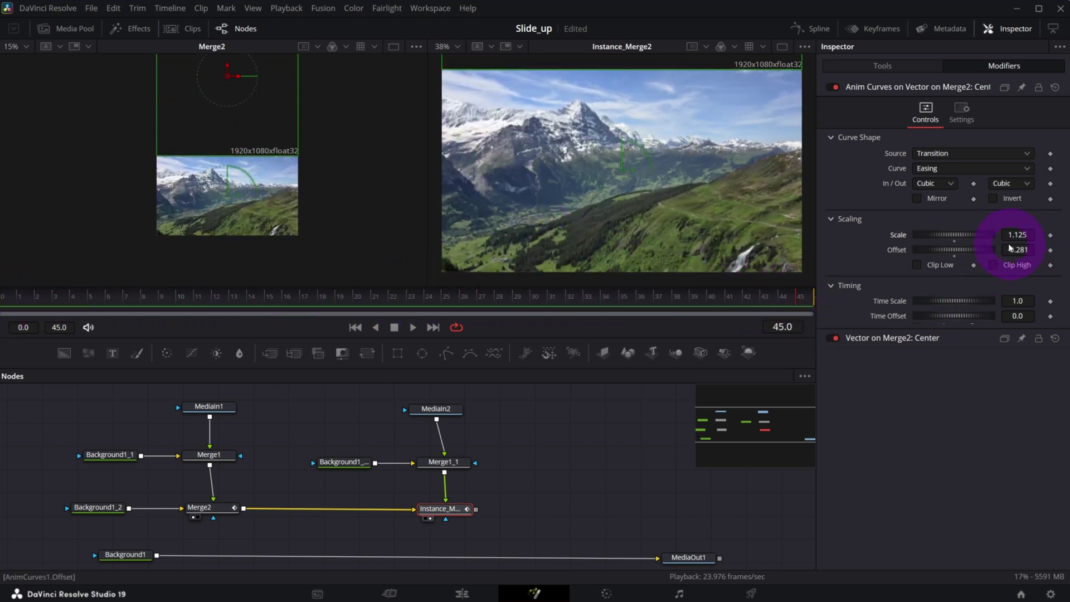
left_click_drag(1012, 235, 1034, 235)
left_click_drag(10, 302, 20, 304)
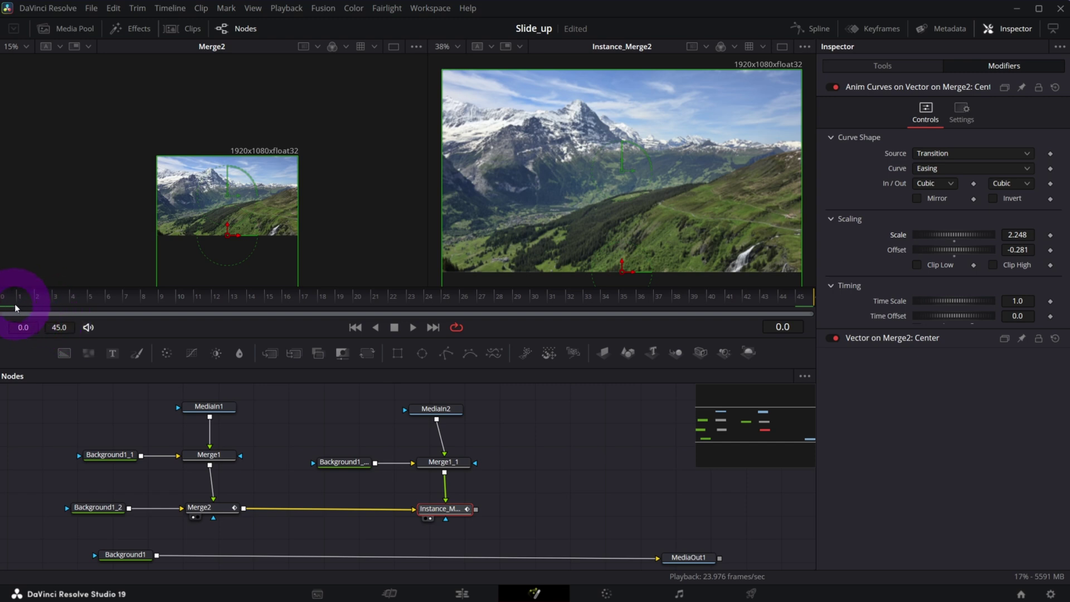
left_click_drag(16, 299, 541, 304)
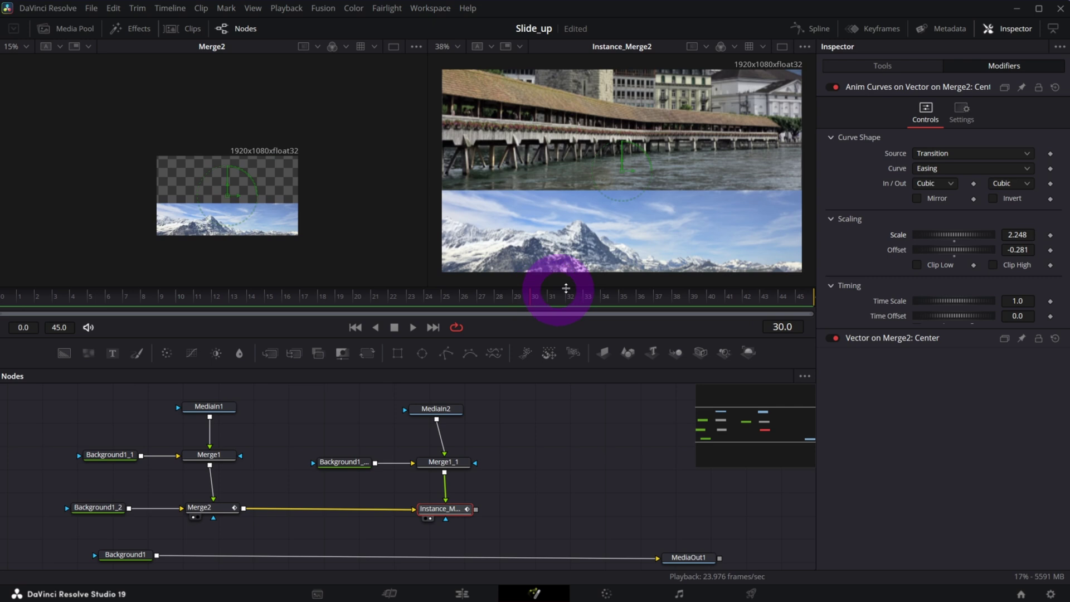
- Adjust the Anim Curves Scale to about 1.687 at the last frame and play the transition from the start
left_click(801, 299)
left_click_drag(1029, 234, 690, 264)
left_click(5, 294)
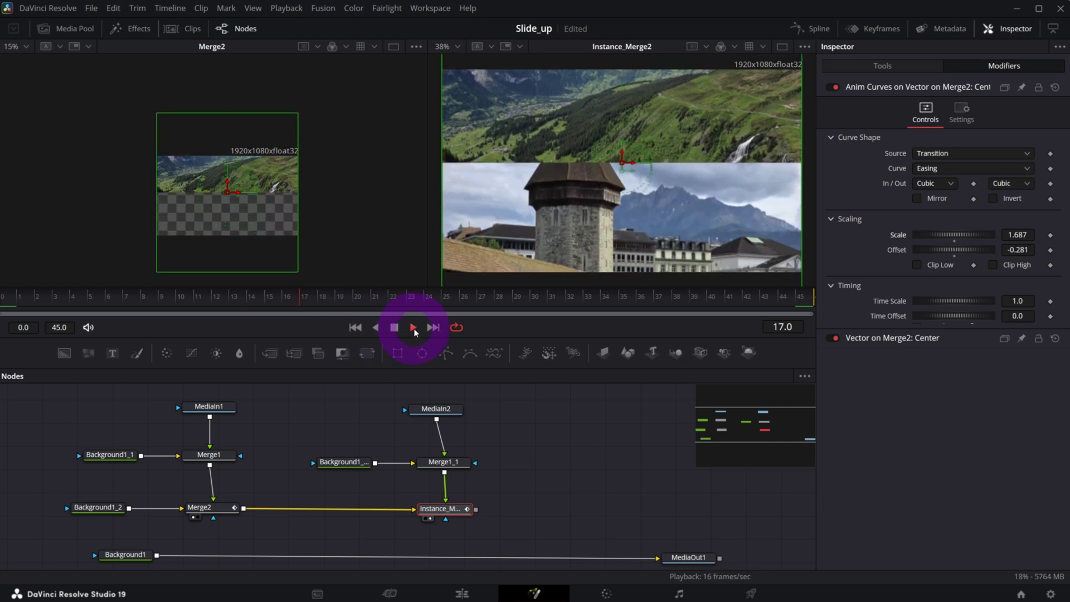
left_click(394, 327)
- Show Background1_1_1 in the first viewer and paste two copies of it beside the MediaIn2 branch
left_click(750, 435)
left_click_drag(751, 433, 761, 423)
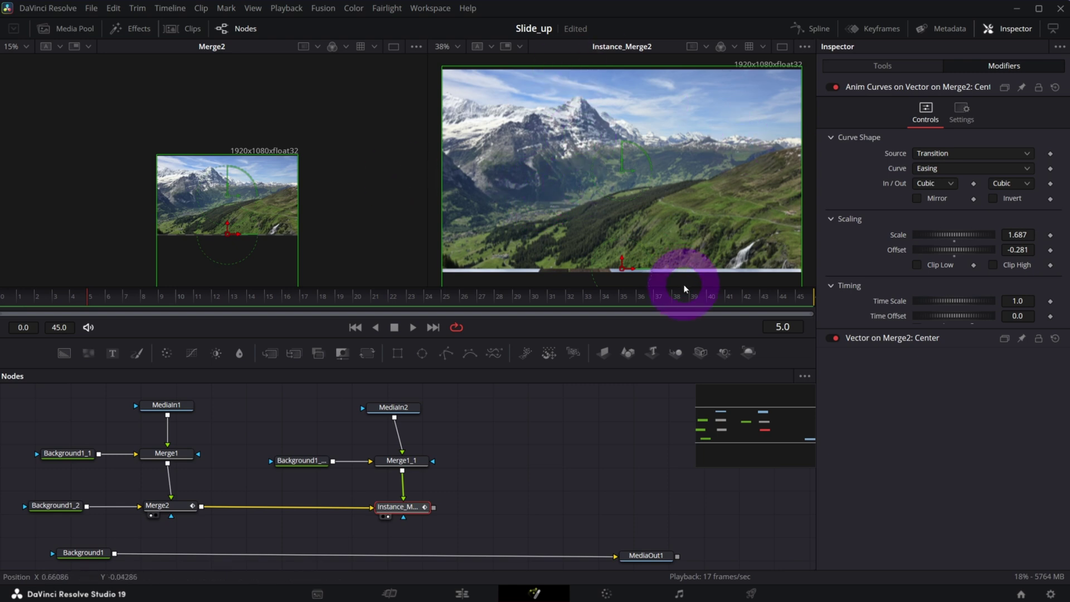
left_click_drag(740, 432, 749, 430)
left_click(227, 471)
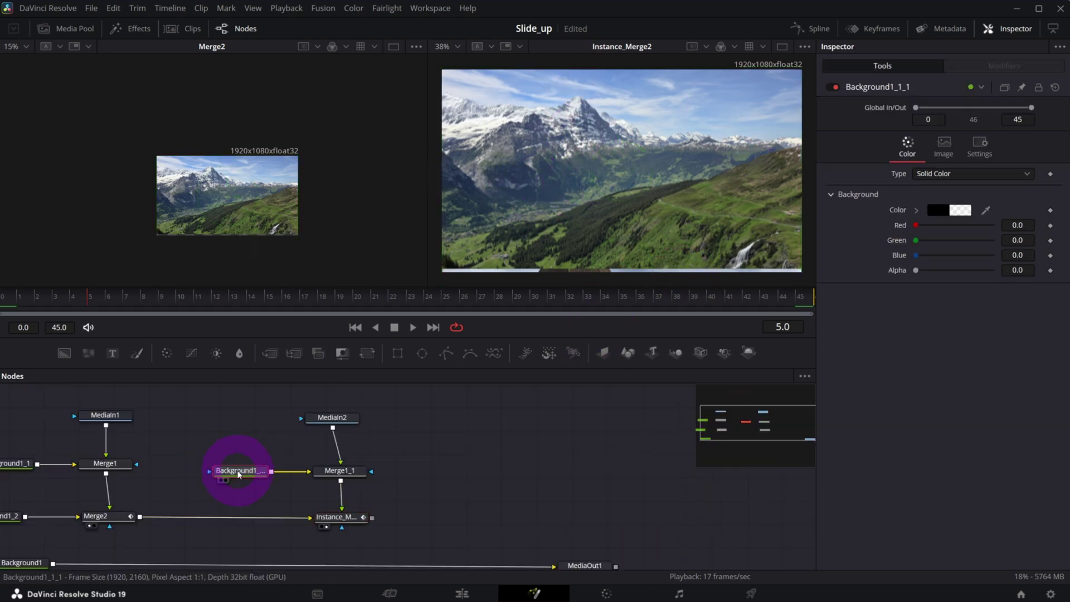
key("1")
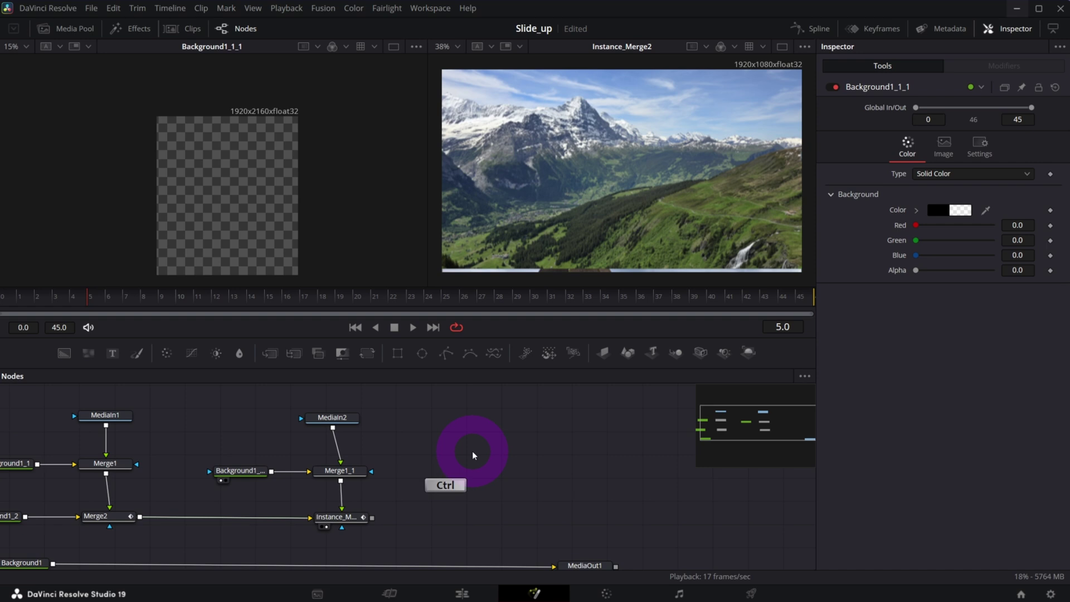
key("ctrl+v")
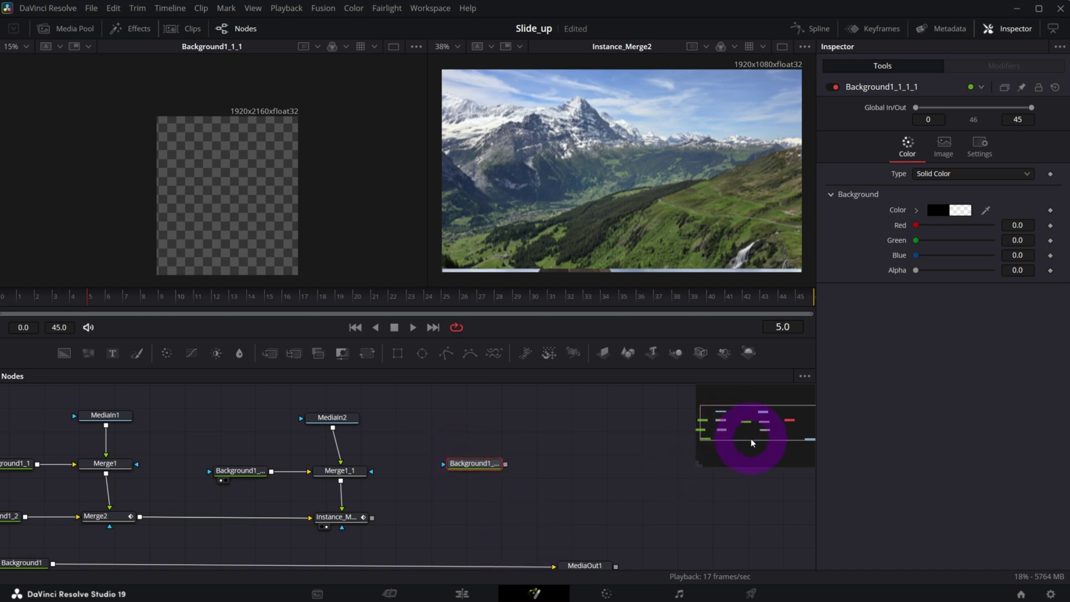
left_click_drag(475, 463, 467, 471)
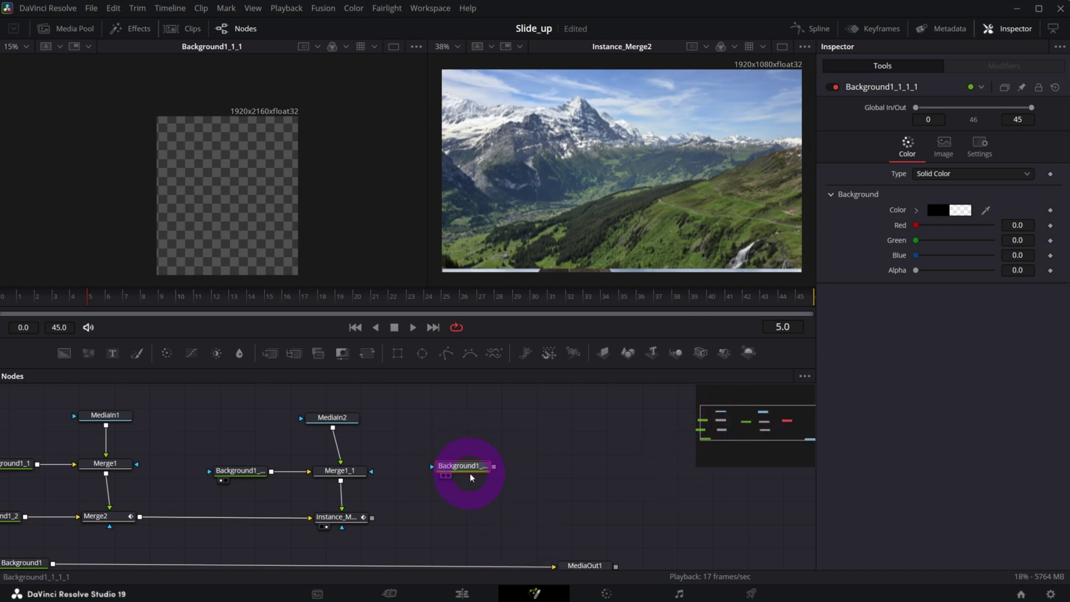
key("ctrl+v")
left_click_drag(557, 426, 558, 448)
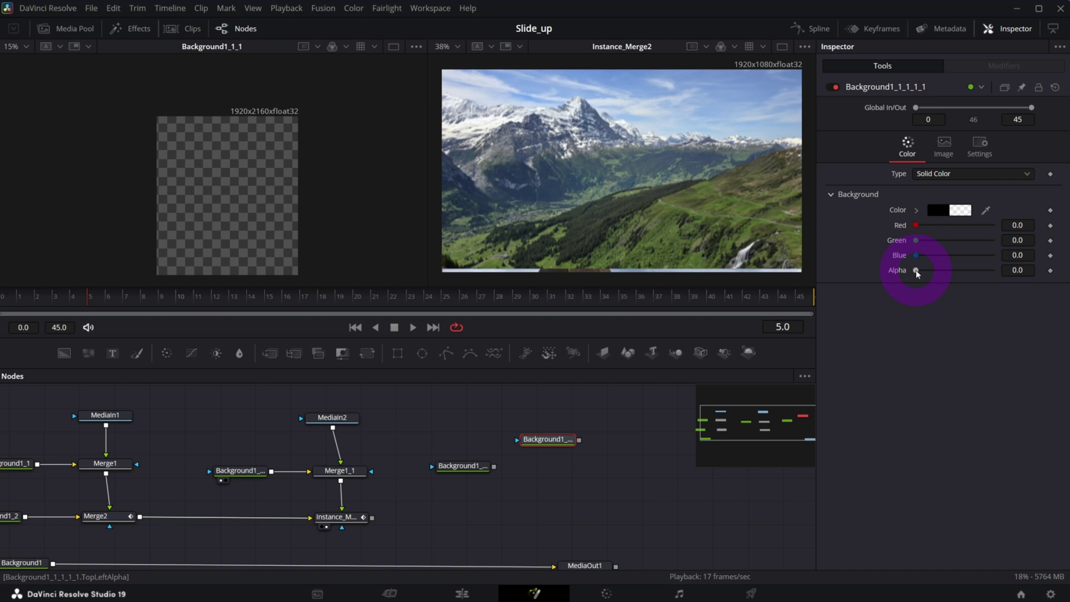
- Set the second background copy's Alpha to 1.0, fit it in the first viewer and add a Rectangle mask to it
left_click_drag(915, 270, 1006, 260)
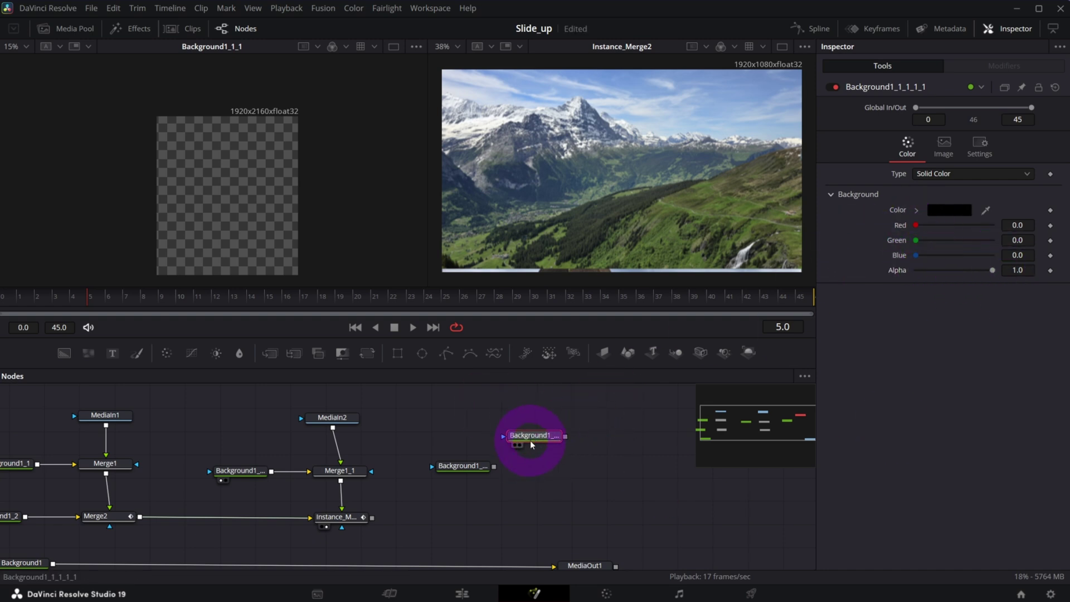
key("1")
left_click(22, 47)
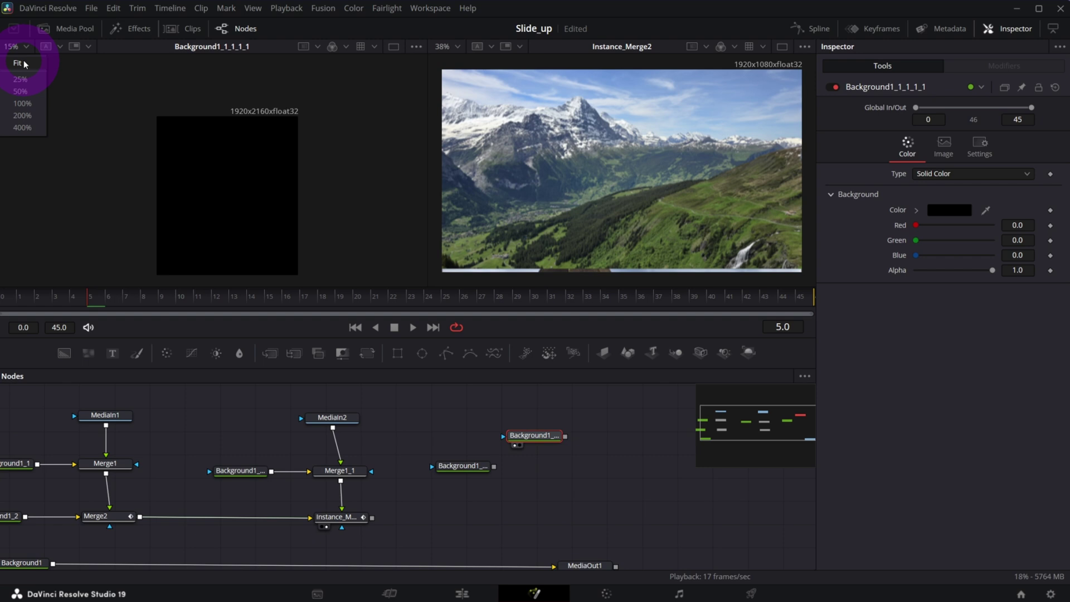
left_click(23, 64)
scroll(206, 125, "down", 2)
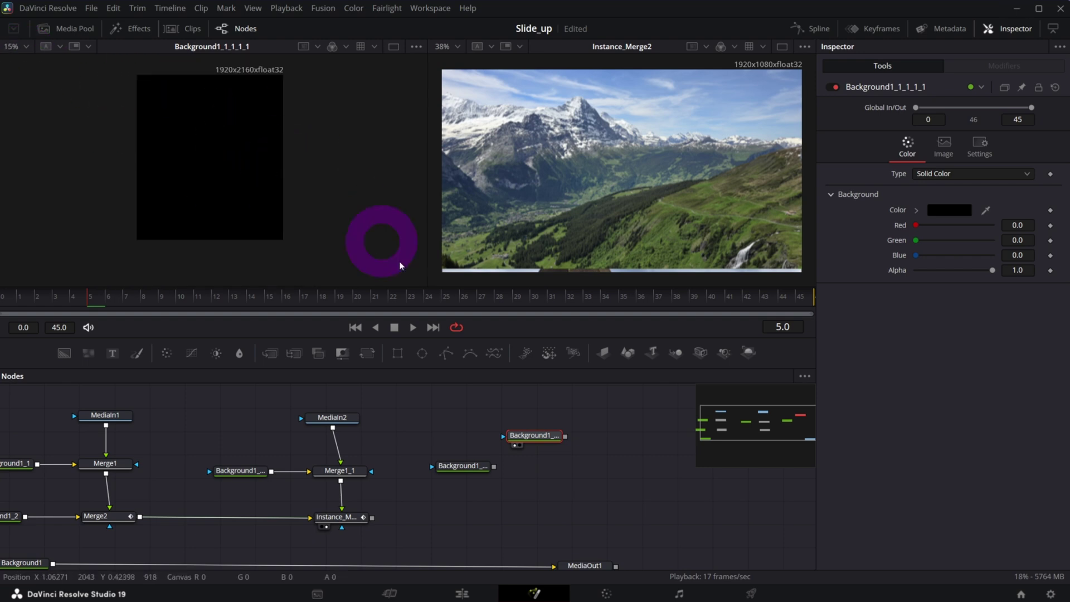
left_click(399, 353)
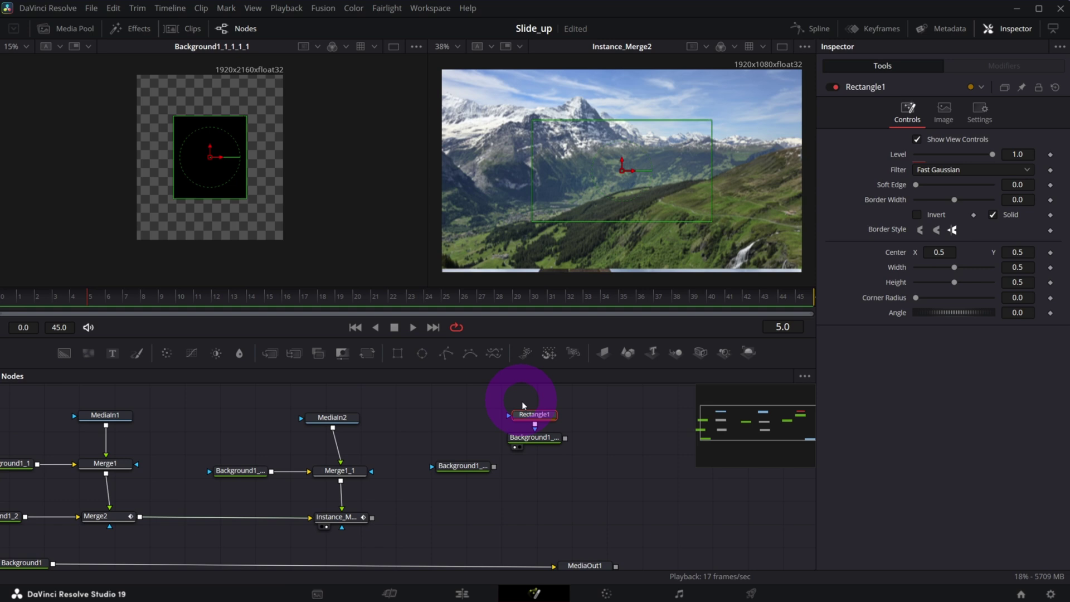
- Turn off Solid for the Rectangle mask, set its Border Width to about 0.037 and widen it to about 1.71
left_click(993, 215)
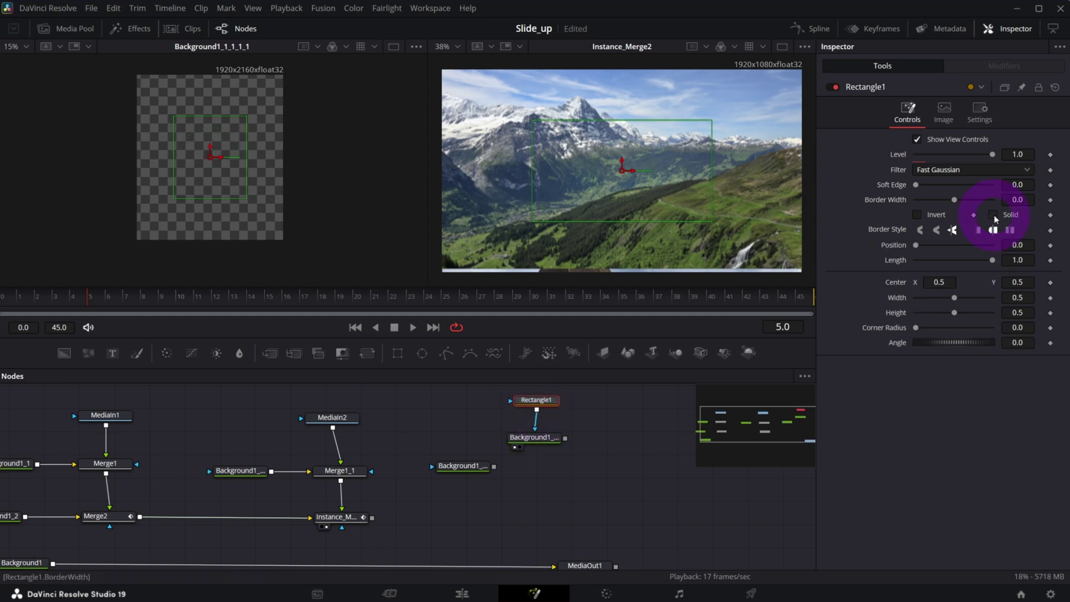
left_click_drag(1048, 200, 398, 357)
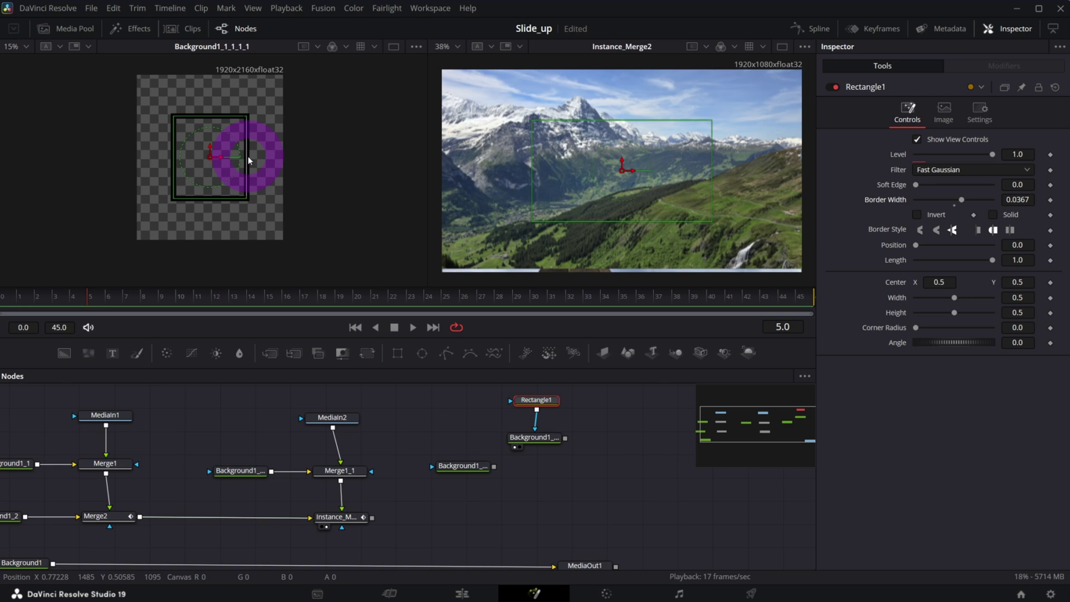
left_click_drag(245, 162, 334, 161)
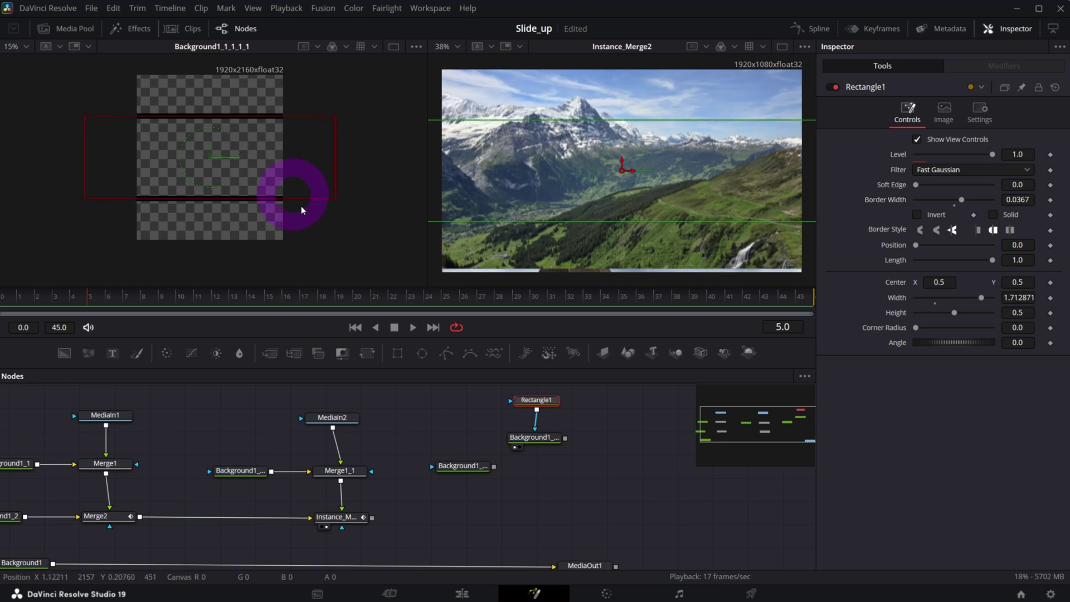
- Tidy the mask and background nodes, and set the Rectangle's Center Y to 0.75 and Border Width to about 0.026
left_click_drag(530, 437, 530, 430)
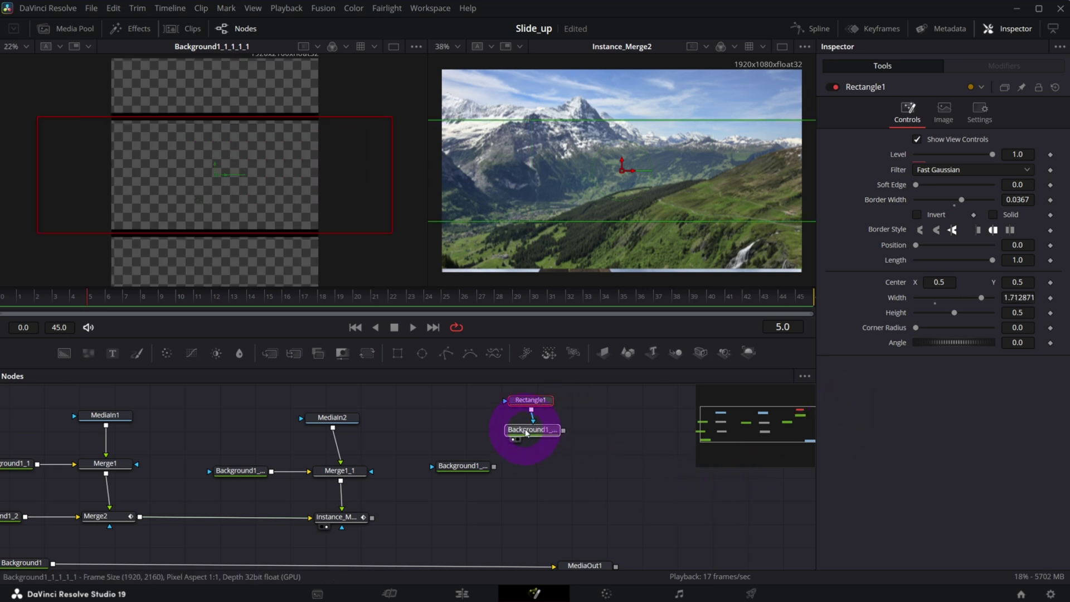
left_click(536, 403)
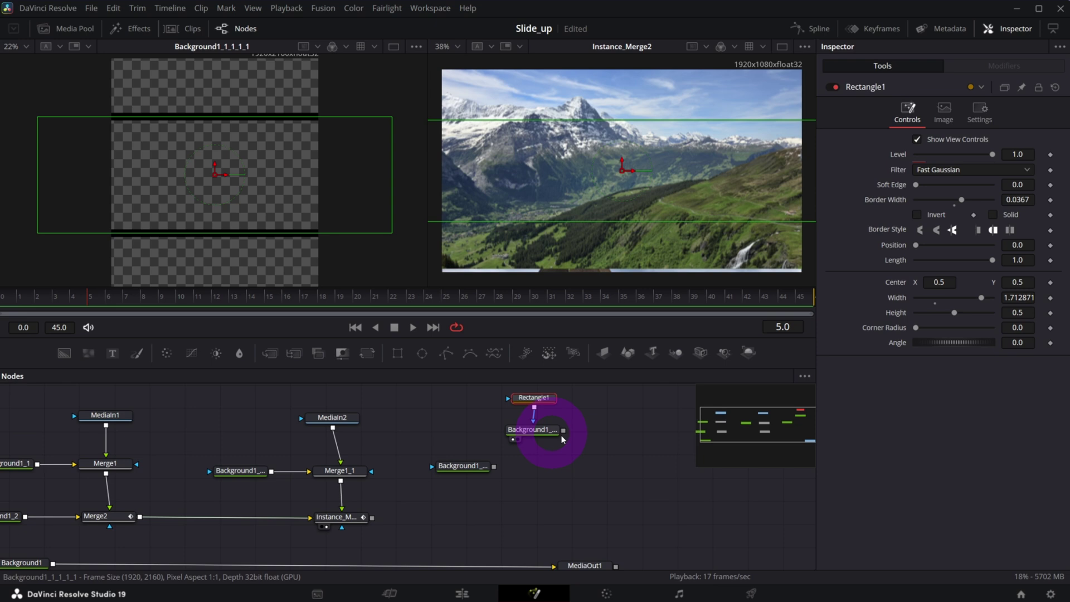
left_click_drag(1017, 282, 1066, 283)
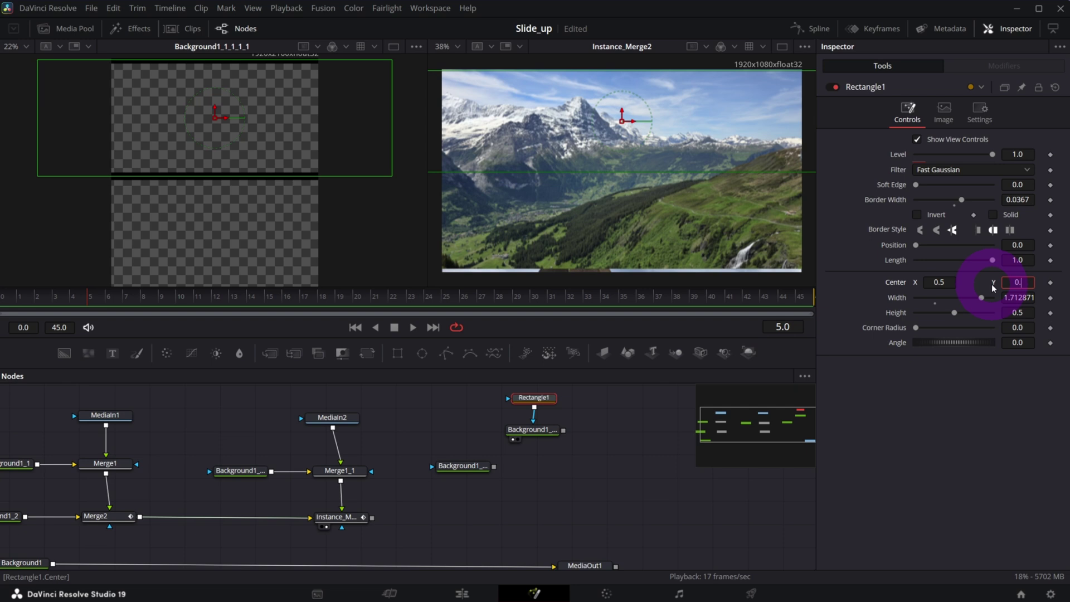
key("Tab")
left_click_drag(1018, 199, 948, 204)
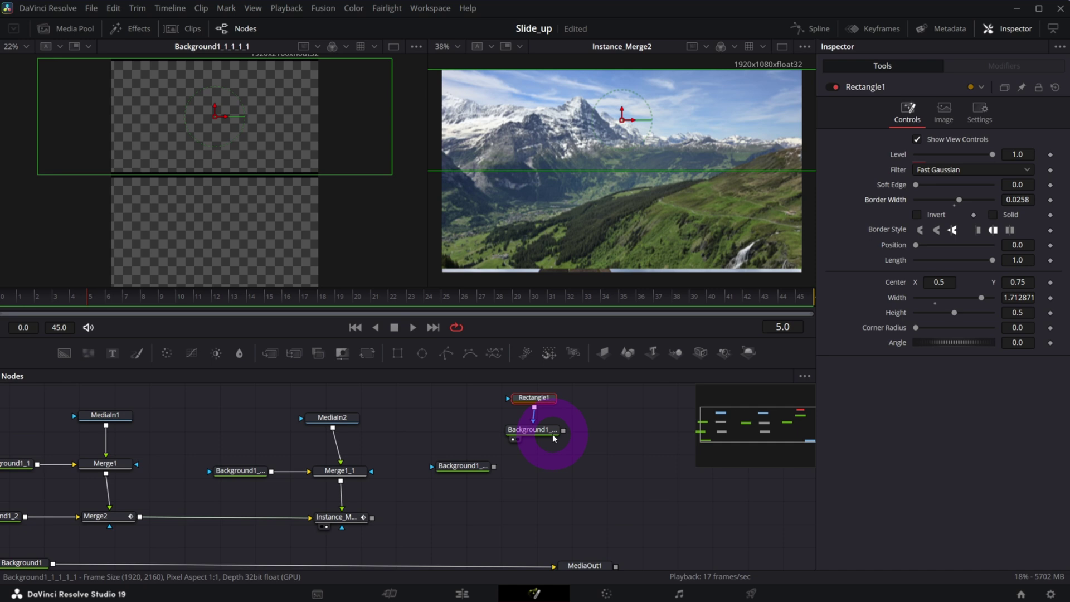
- Add a Duplicate node after the masked background
left_click(535, 430)
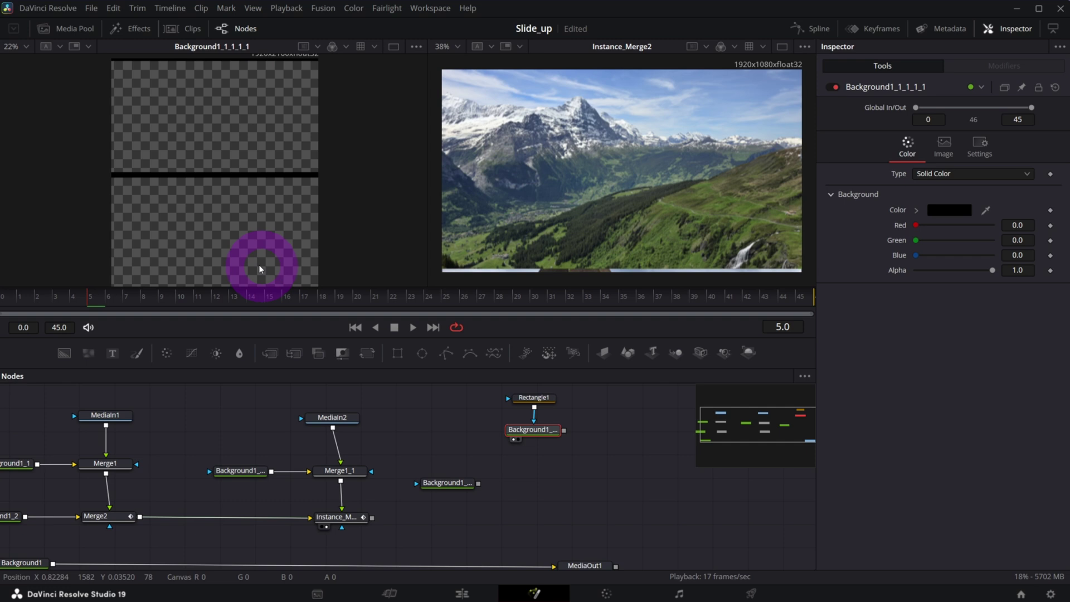
left_click_drag(541, 432, 541, 430)
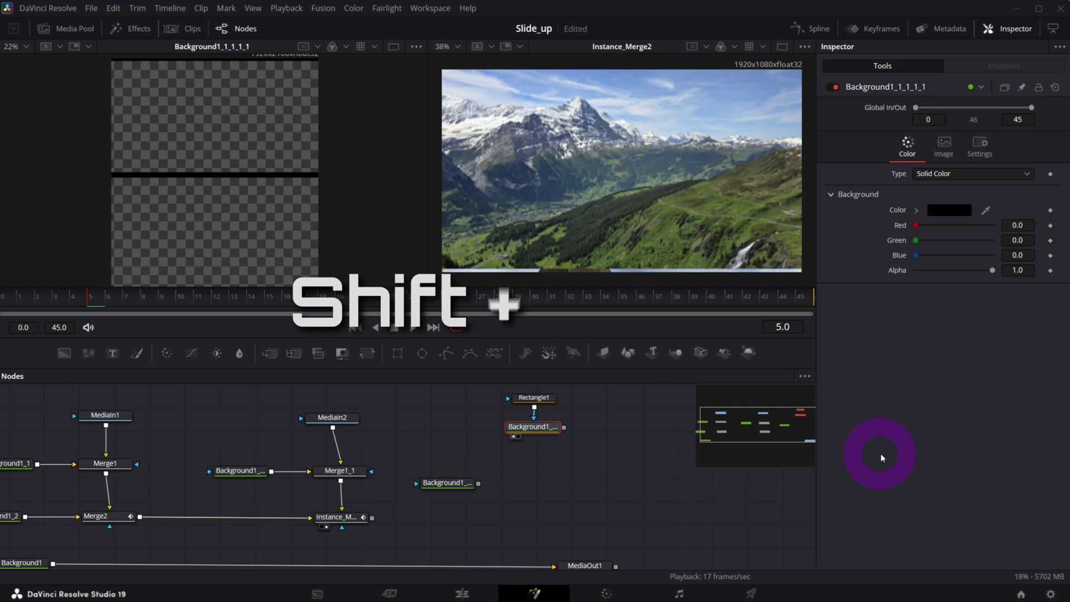
key("shift+space")
type("d")
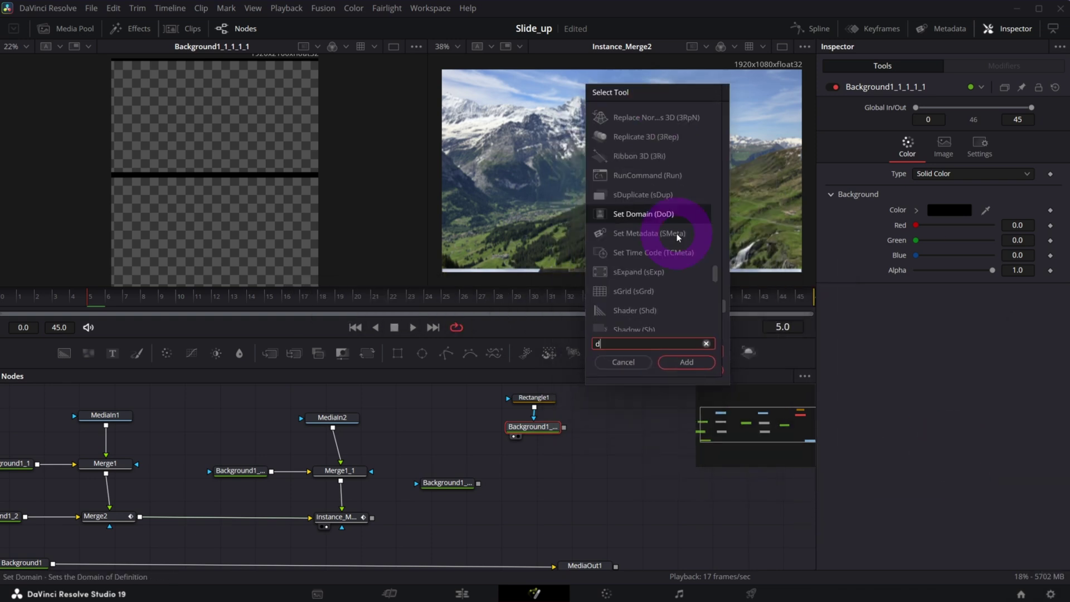
type("upli")
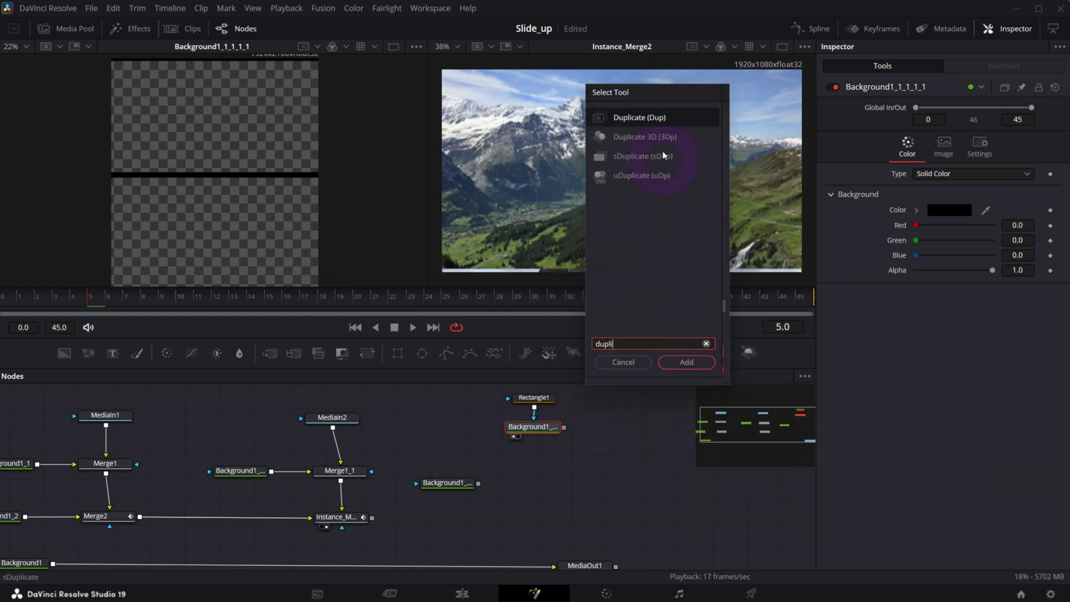
type("cate")
left_click(686, 362)
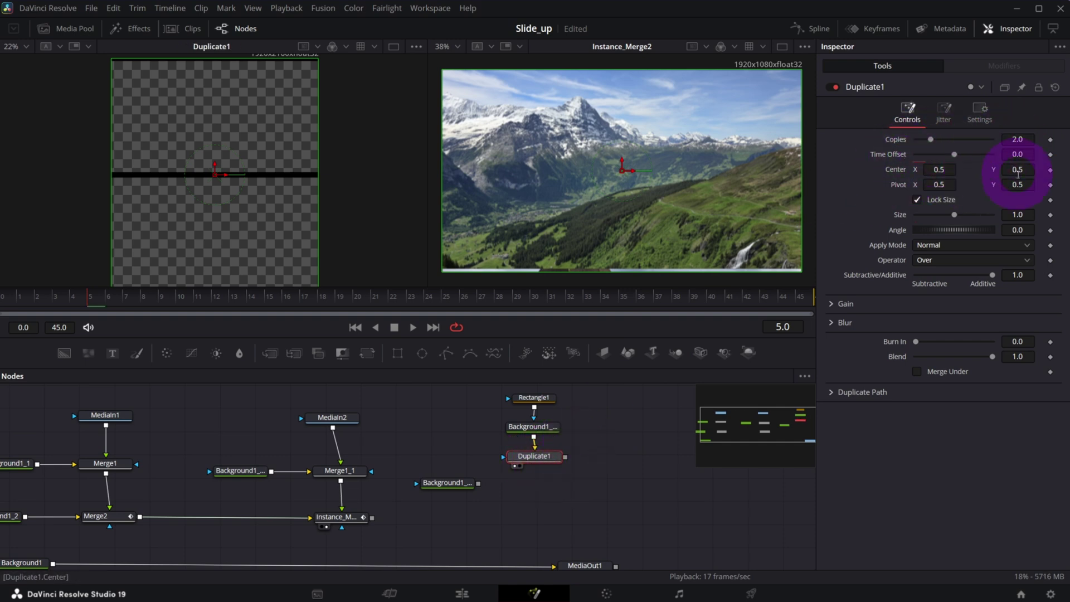
- Set the Duplicate node's Center Y to 0.0
left_click_drag(1023, 172, 711, 205)
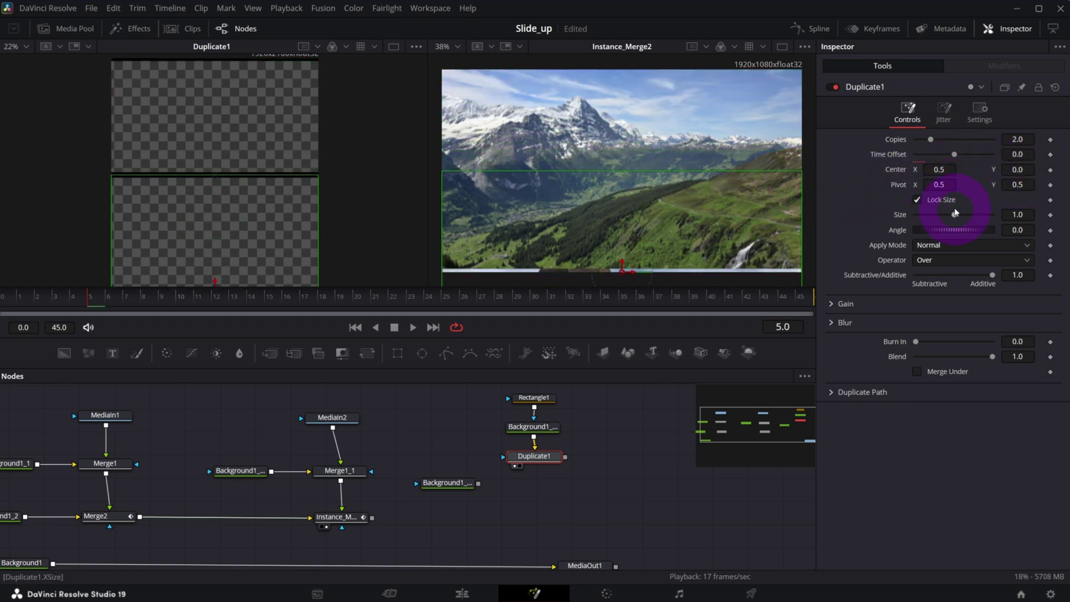
scroll(200, 167, "down", 2)
scroll(195, 199, "up", 3)
scroll(142, 122, "down", 3)
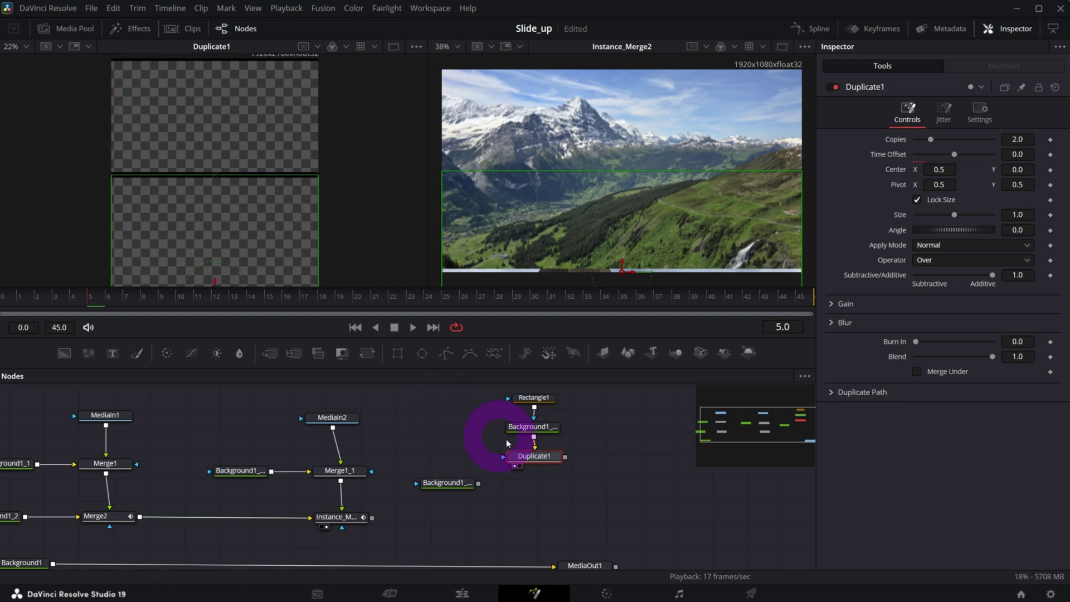
- Merge the Duplicate output over the spare background copy and align that background with the new merge
left_click_drag(445, 478, 444, 486)
left_click_drag(565, 456, 226, 196)
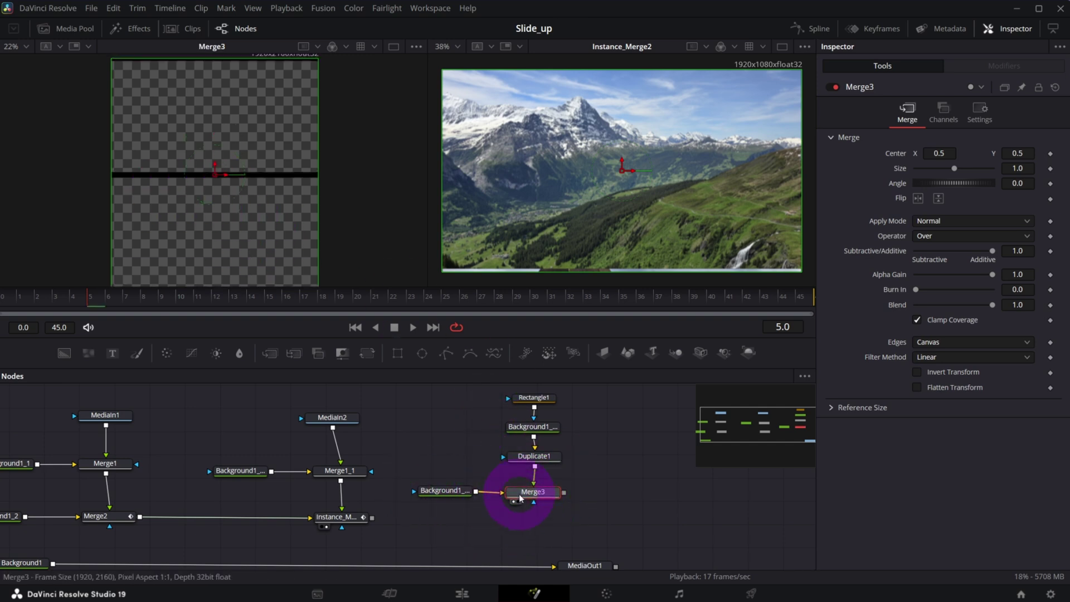
left_click_drag(460, 492, 516, 486)
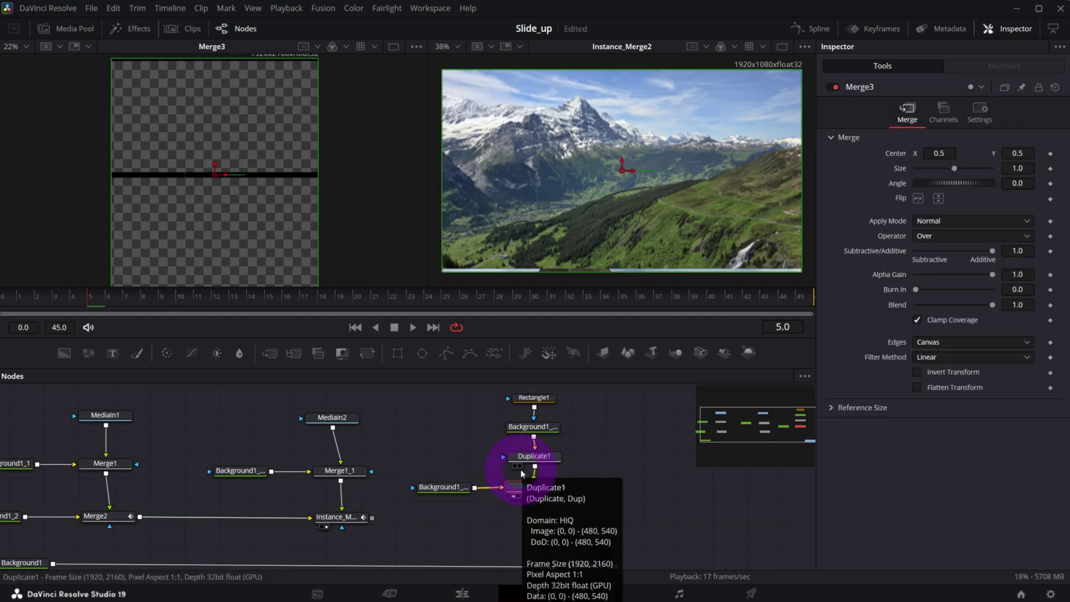
left_click(420, 550)
- Paste an instance of Instance_Merge2 below Merge3, feeding it Merge3 as foreground and Instance_Merge2 as background
mouse_move(342, 532)
left_mouse_down()
mouse_move(315, 522)
mouse_move(334, 522)
left_mouse_up()
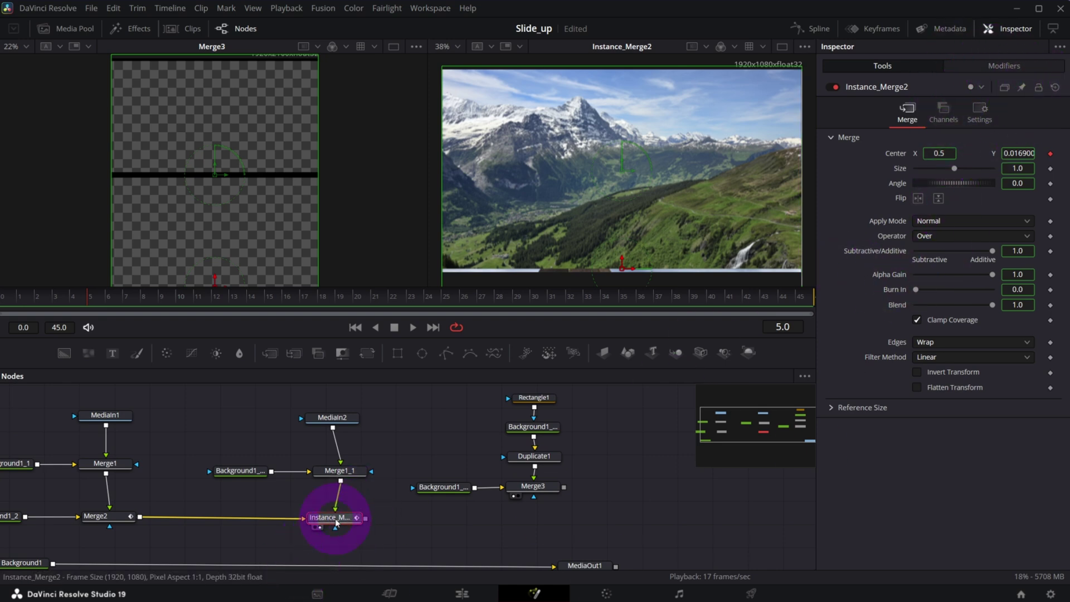
key("ctrl+c")
left_click(485, 530)
key("ctrl+shift+v")
left_click_drag(485, 530, 519, 531)
left_click_drag(565, 488, 519, 523)
left_click_drag(365, 519, 518, 527)
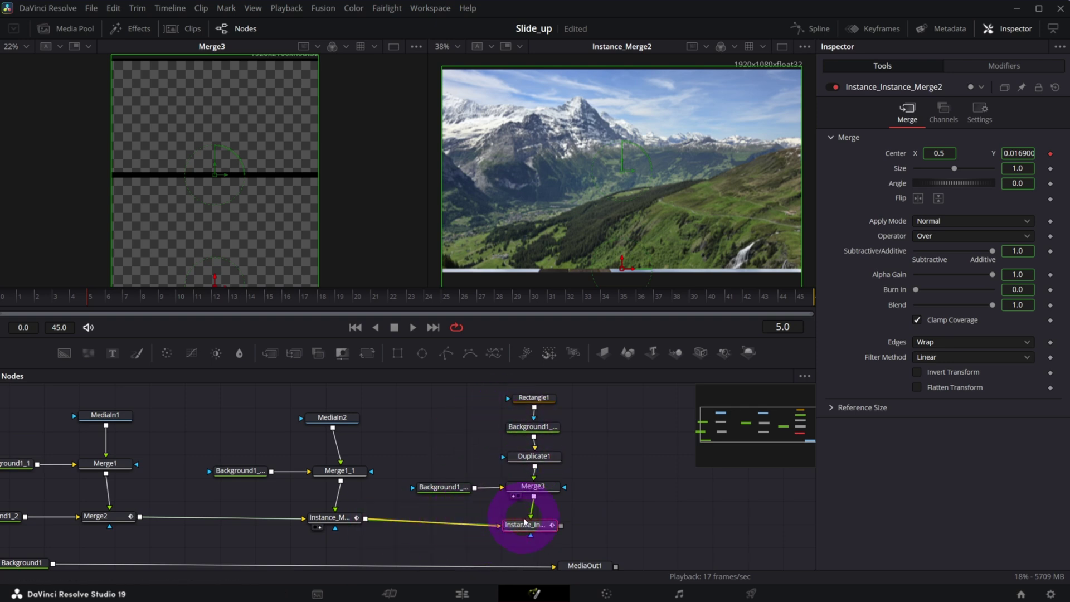
- Space out Background1 and MediaOut1, and merge the last instanced merge over Background1 ahead of MediaOut1
left_click_drag(470, 404, 614, 495)
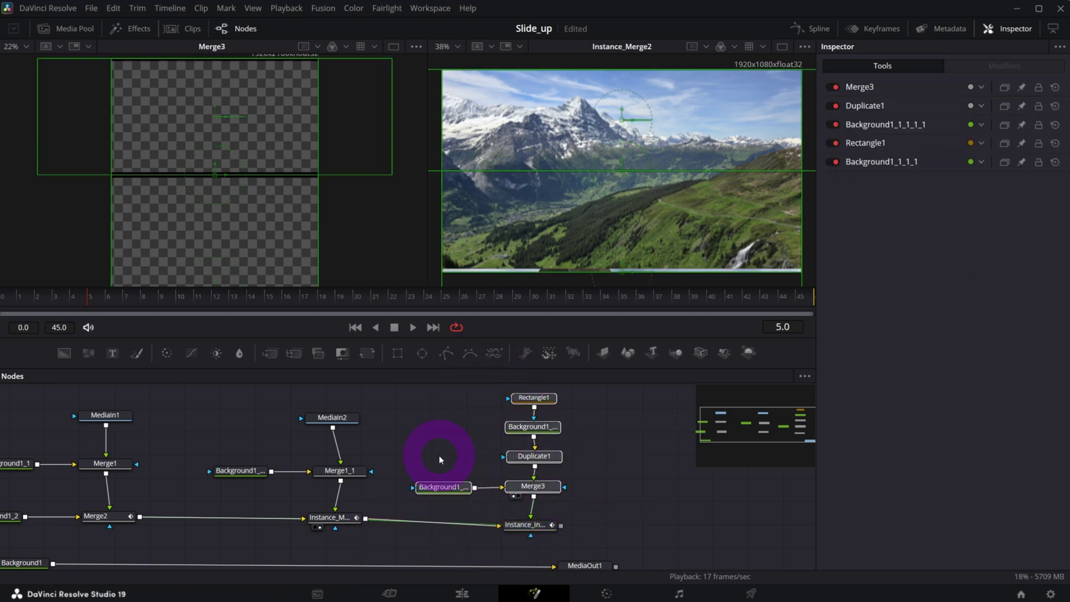
left_click_drag(753, 442, 726, 471)
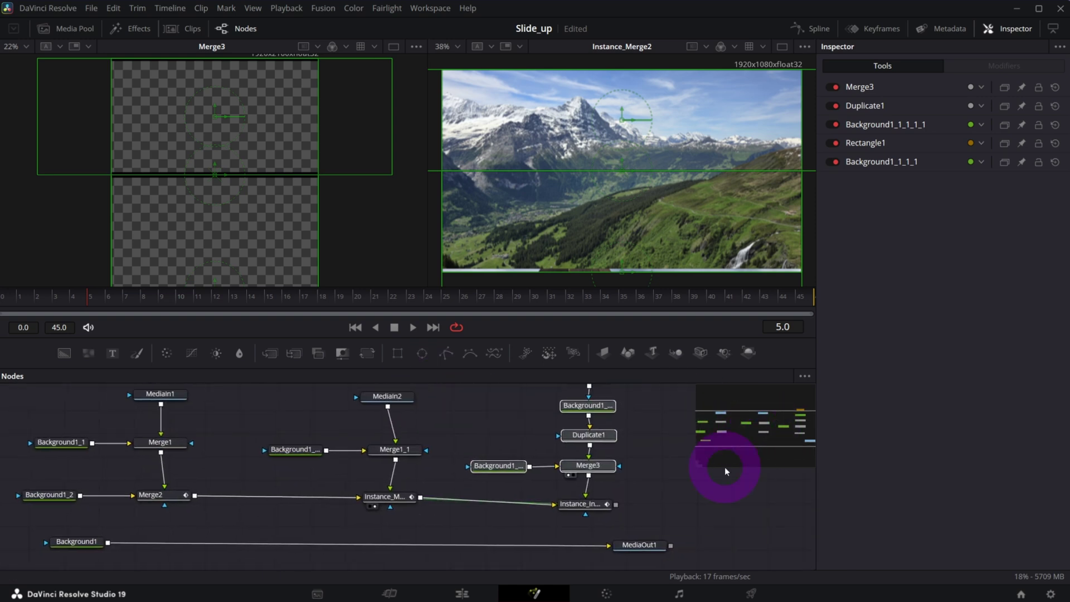
left_click_drag(24, 538, 703, 556)
scroll(490, 521, "down", 1)
scroll(466, 513, "up", 1)
left_click(91, 416)
left_click_drag(700, 518, 68, 390)
left_click(133, 554)
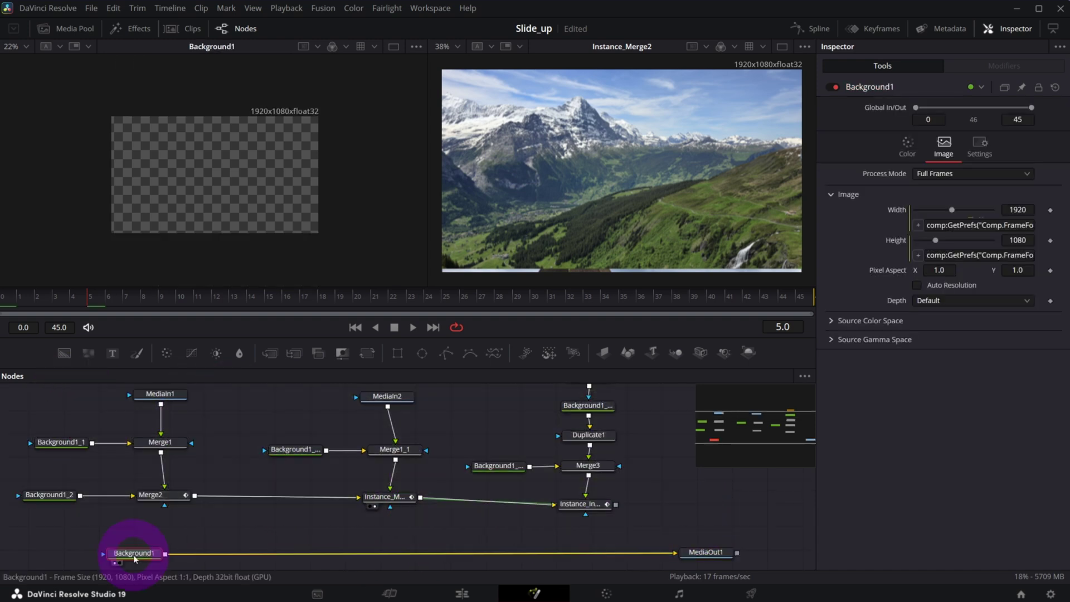
left_click_drag(616, 505, 166, 552)
left_click(579, 546)
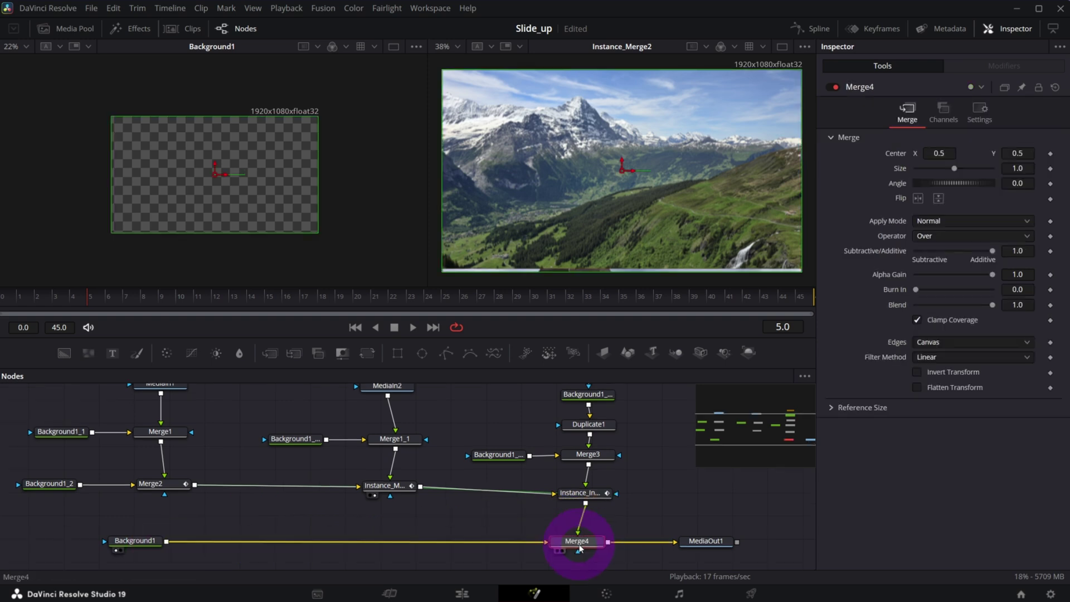
- Show MediaOut1 in the second viewer and play the transition
left_click_drag(707, 543, 720, 542)
key("2")
left_click(412, 331)
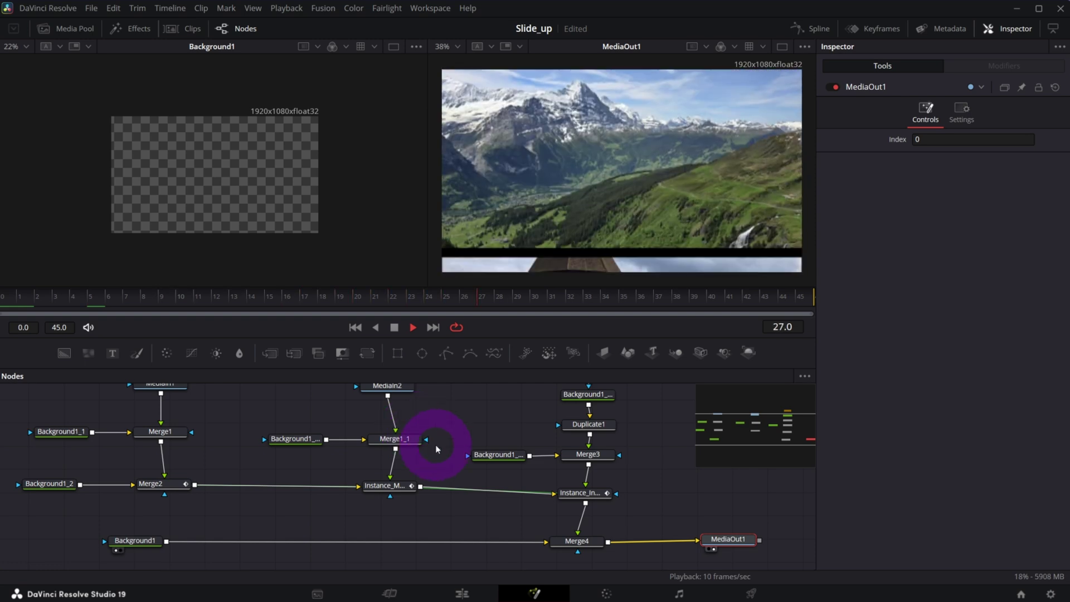
- Set the Curve of the last instanced merge's Anim Curves modifier to Custom
left_click(398, 495)
left_click(580, 494)
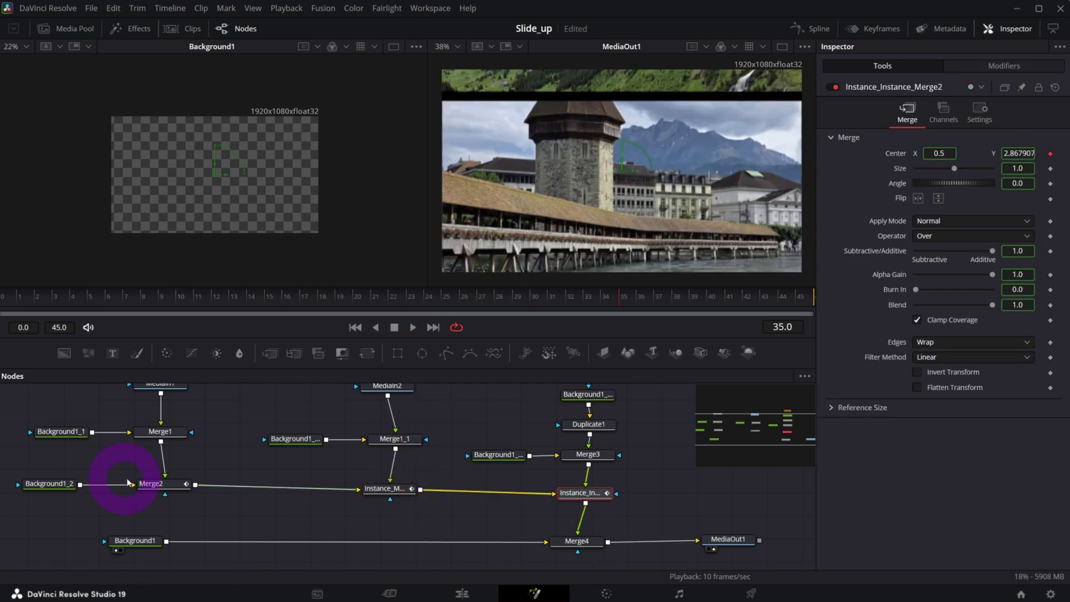
left_click(580, 494)
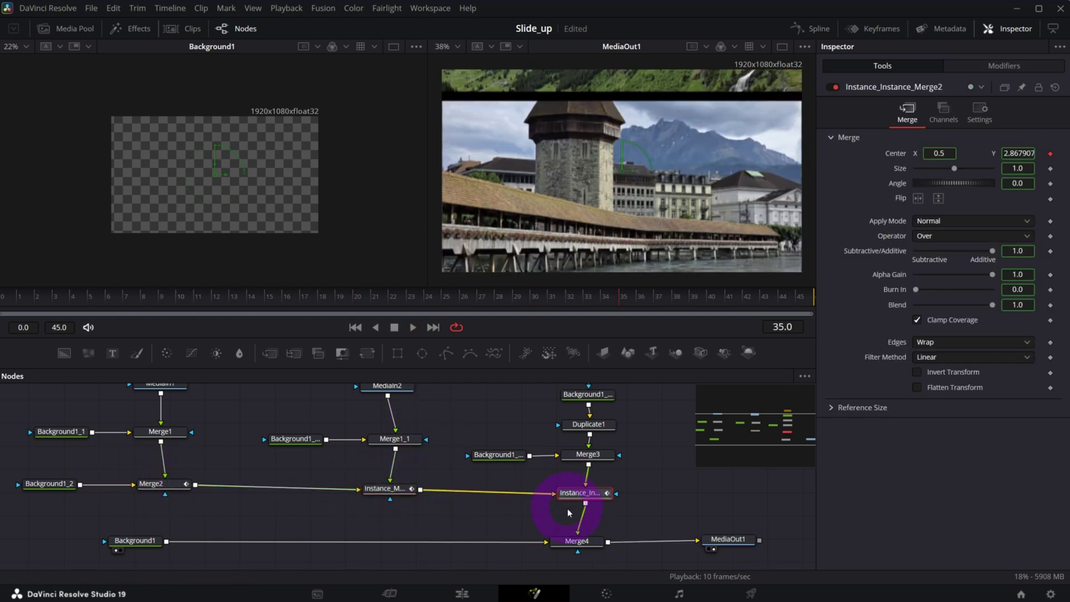
left_click(1003, 66)
left_click(967, 227)
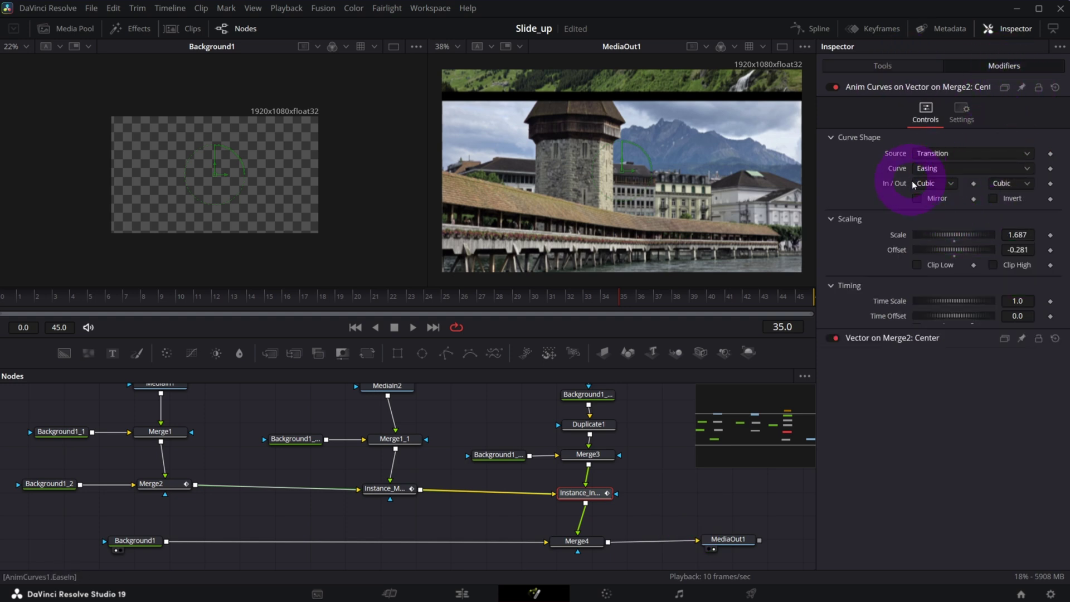
left_click(954, 170)
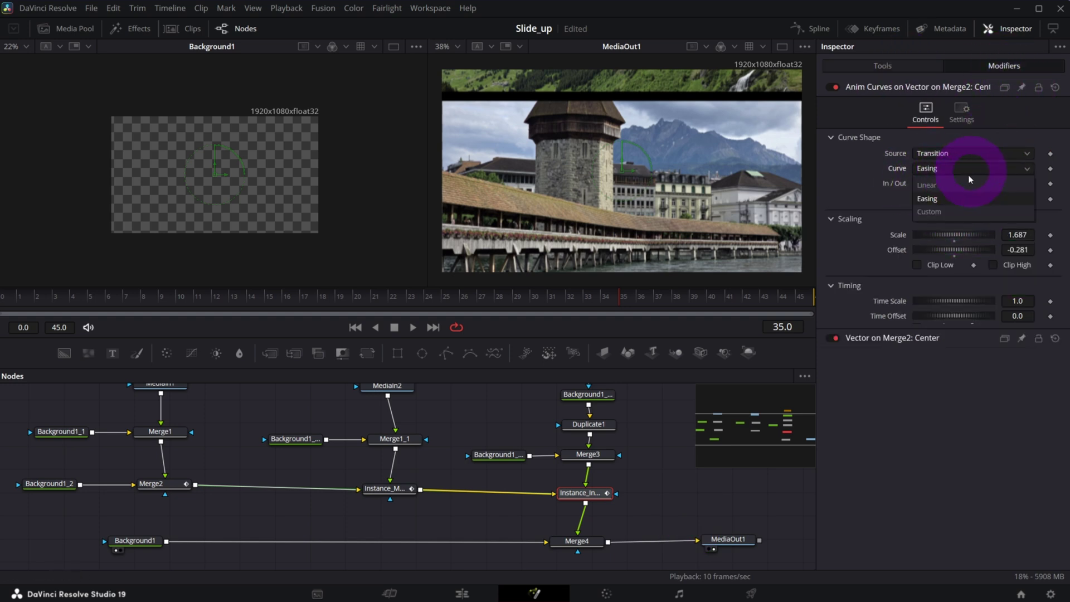
left_click(925, 212)
- Shape the custom curve to rise steeply at the start and flatten smoothly into the end point
left_click(951, 238)
left_click_drag(954, 239, 1024, 188)
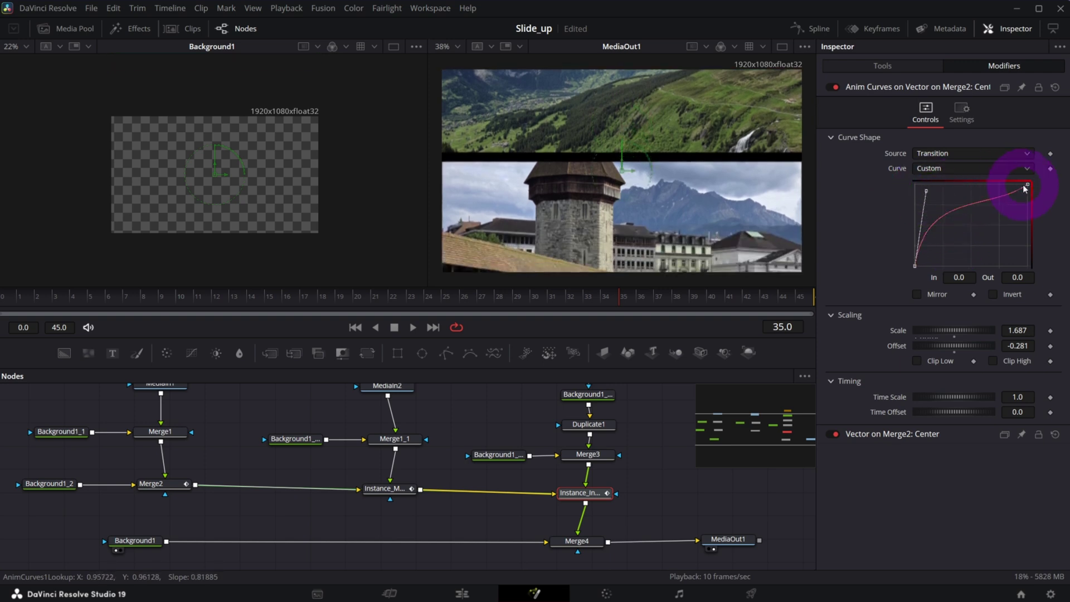
left_click(1028, 185)
left_click_drag(991, 214, 976, 189)
- Play the transition and move the curve's end handle slightly closer to the end point
left_click(413, 327)
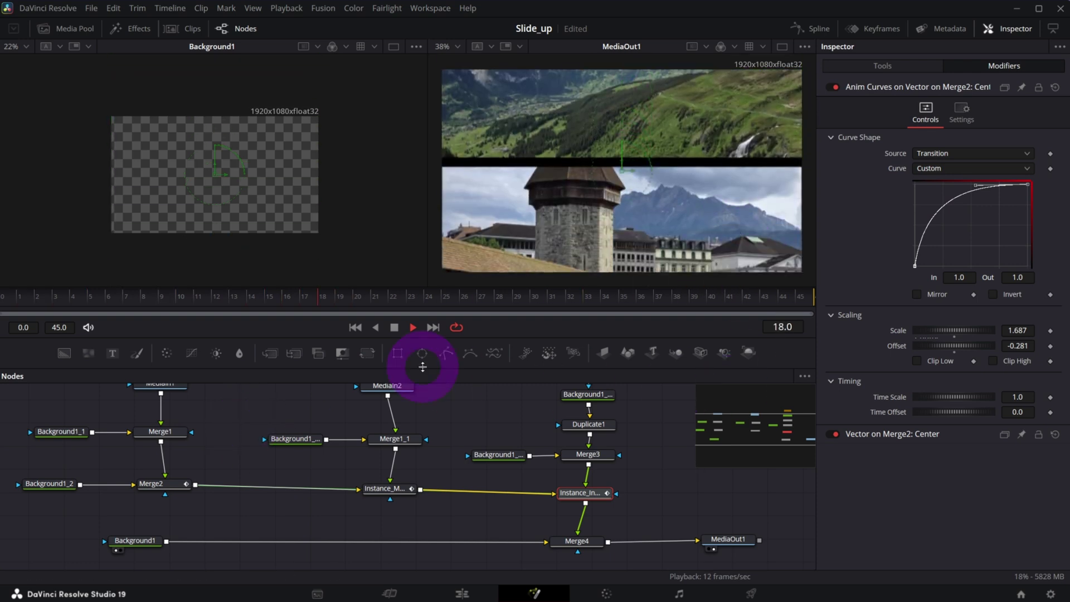
left_click(394, 327)
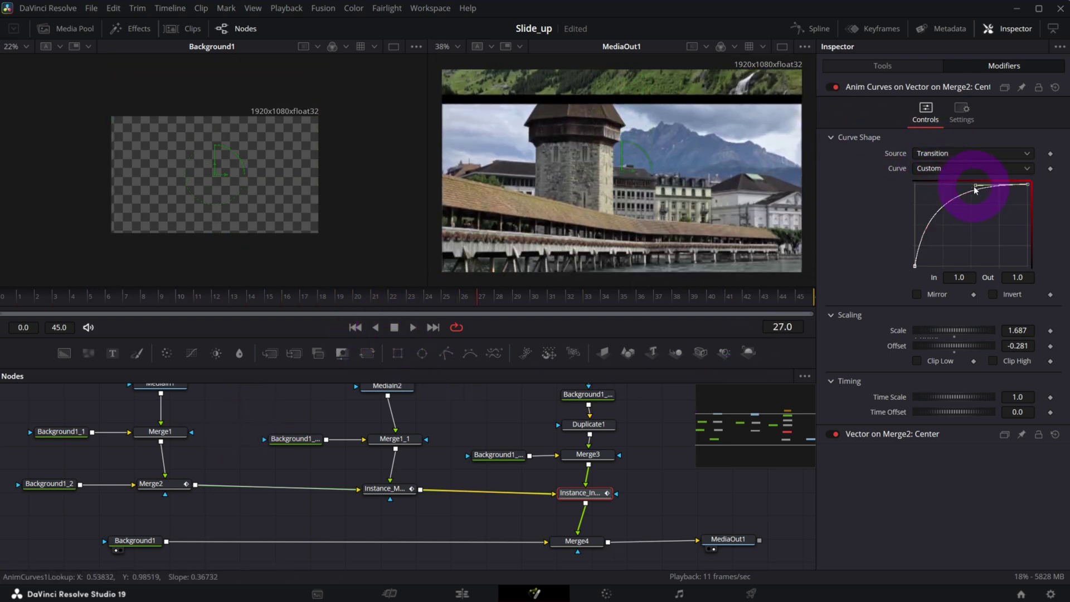
left_click_drag(975, 186, 989, 188)
left_click_drag(759, 431, 766, 432)
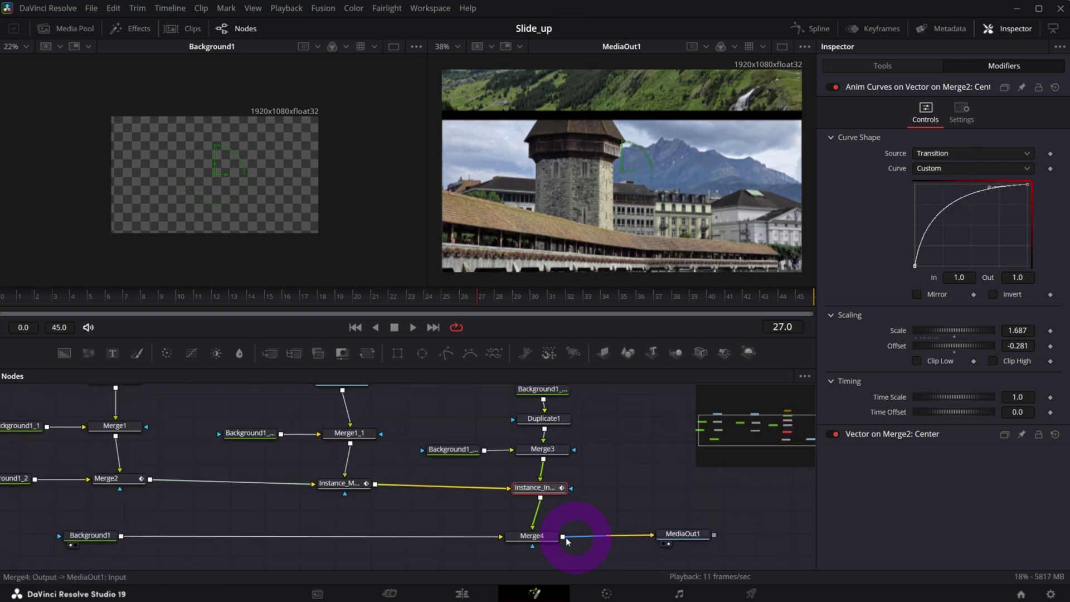
- Switch to the Edit page and play the second Slide Up transition in the timeline
left_click(462, 593)
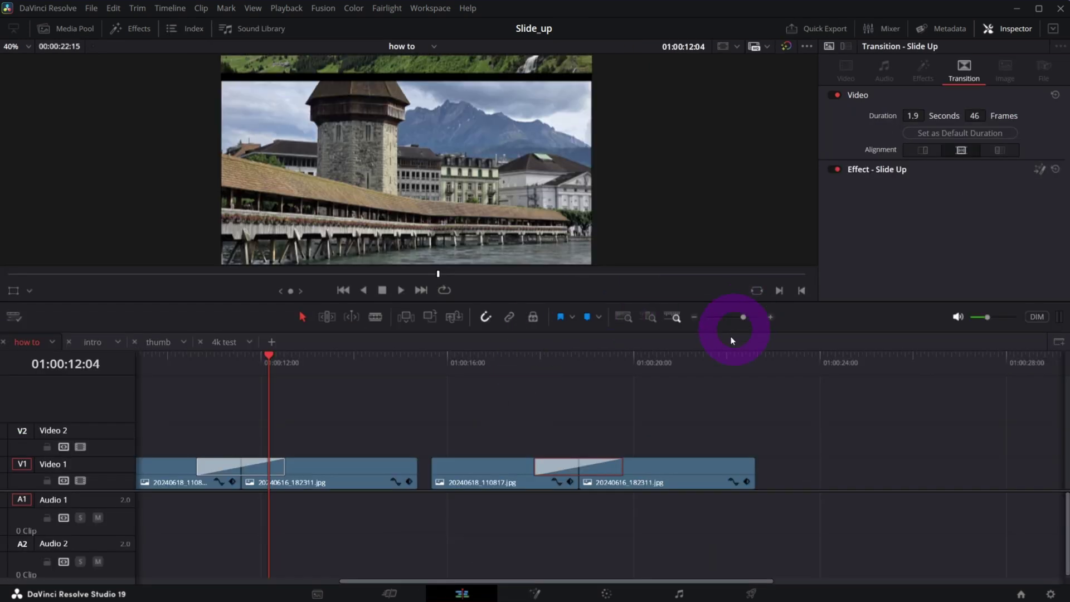
left_click(497, 363)
key("space")
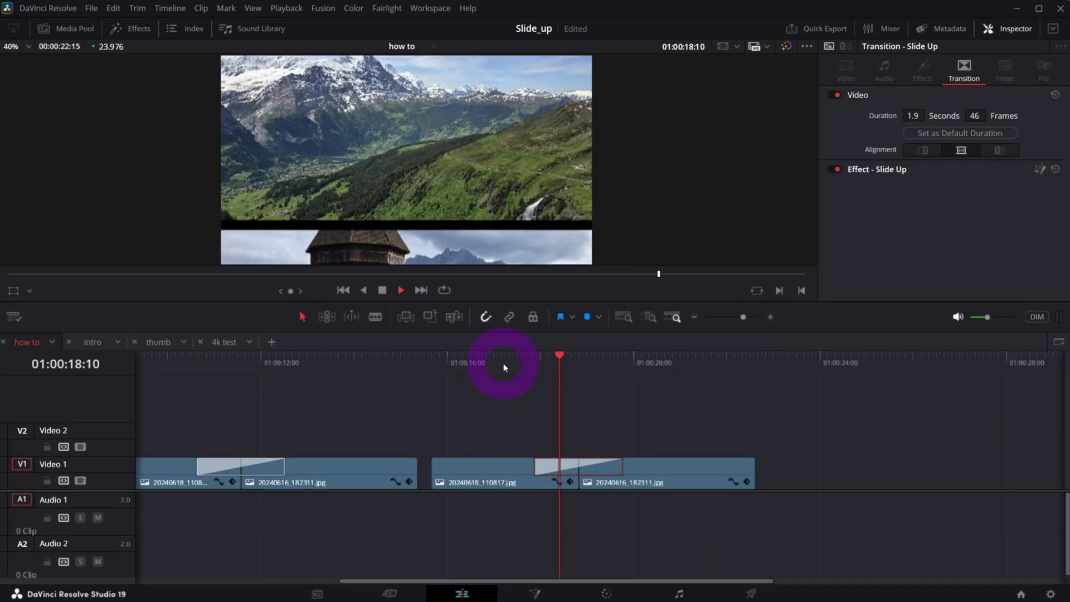
left_click(720, 444)
- Copy the last two clips with their transition and paste them further along Video 1
left_click_drag(790, 468, 526, 489)
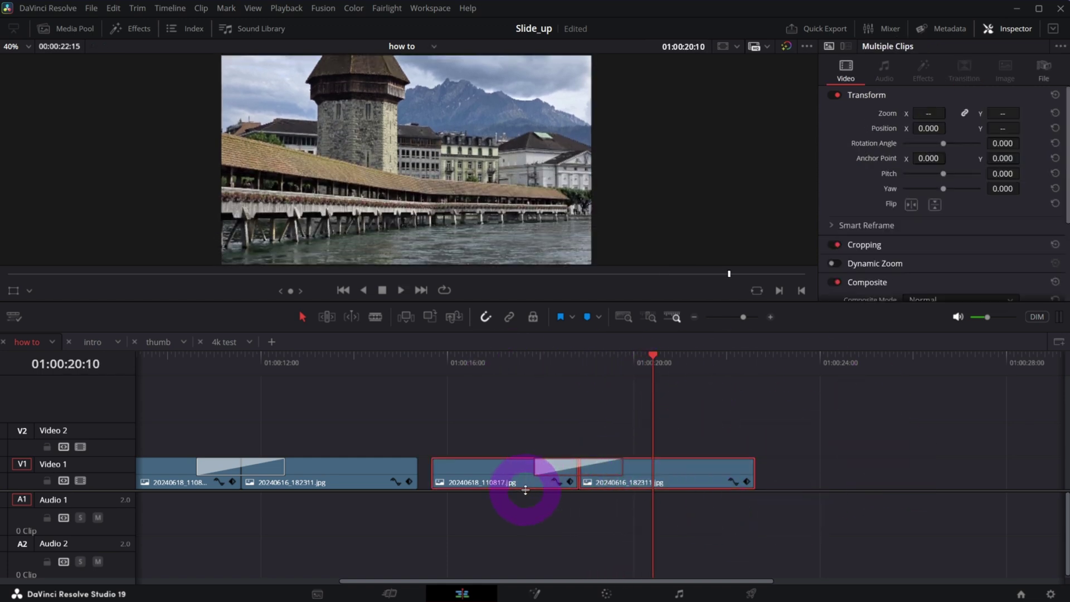
left_click(800, 368)
key("ctrl+v")
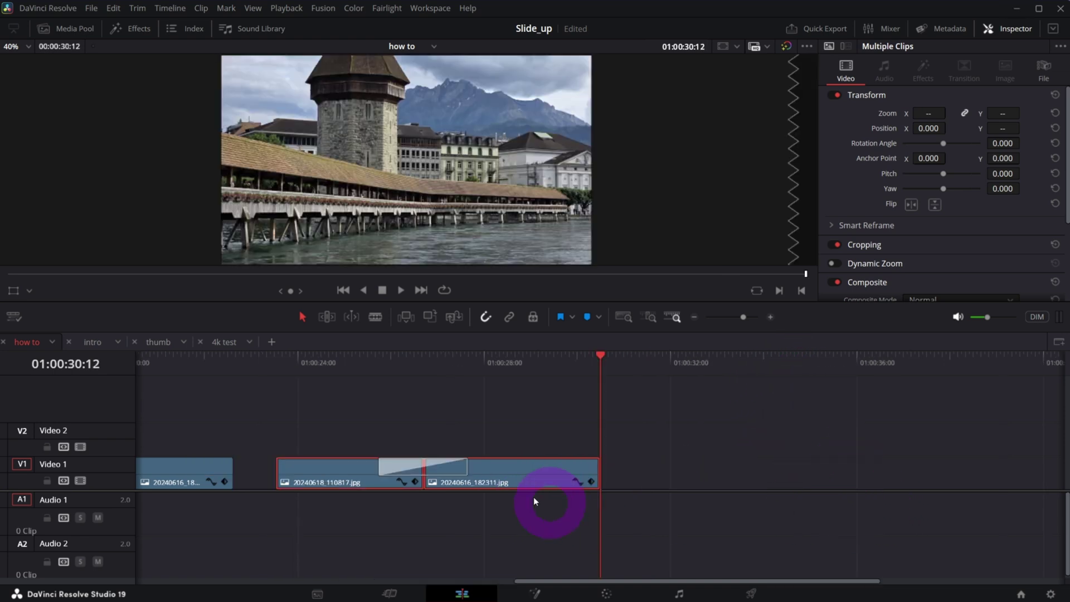
scroll(497, 484, "left", 5)
- Delete the transition between the two pasted clips
left_click(754, 467)
left_click(758, 467)
key("Delete")
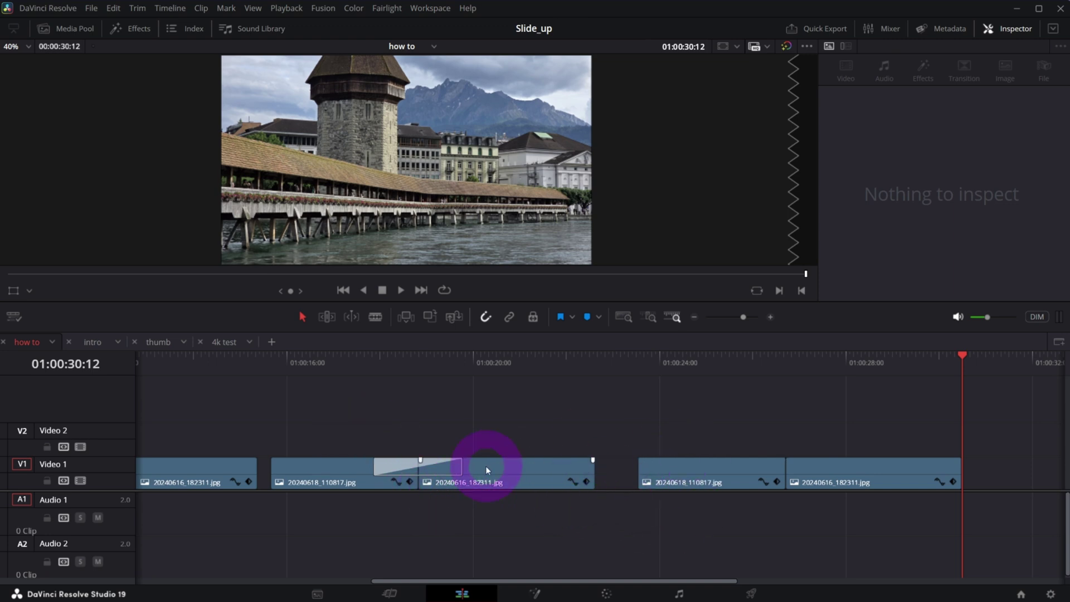
- Duplicate the Slide Up transition onto the cut between the two pasted clips and play it
left_click(435, 469)
key("alt")
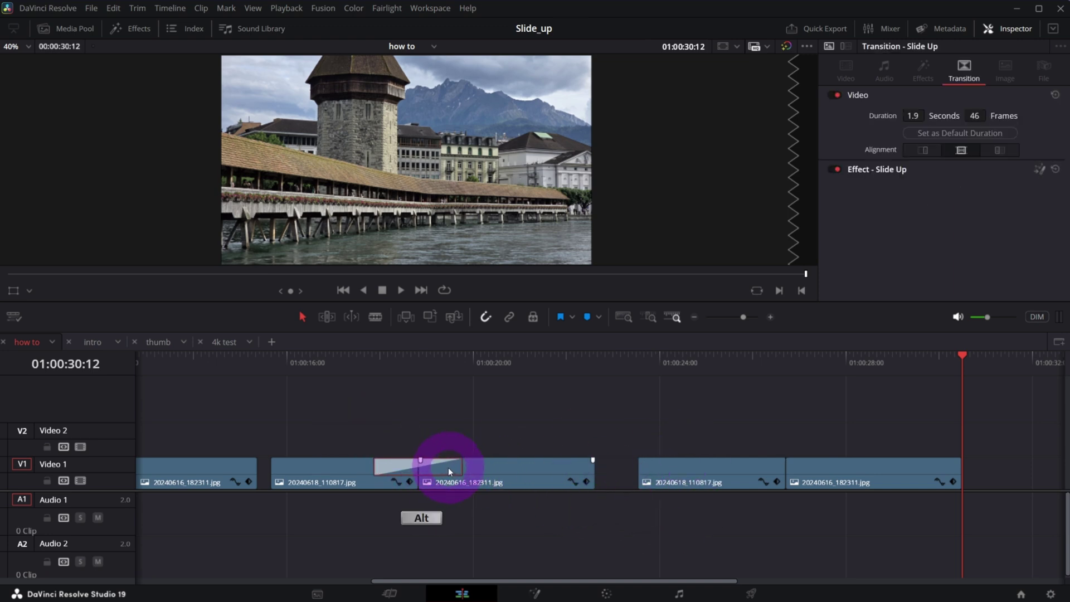
left_click_drag(448, 467, 776, 470)
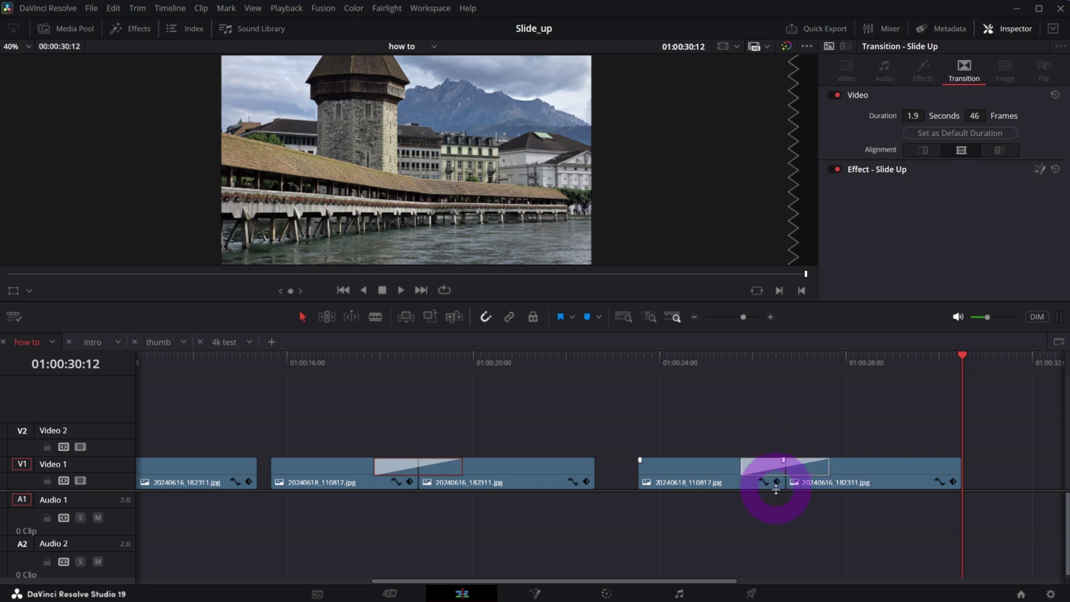
left_click(716, 368)
key("space")
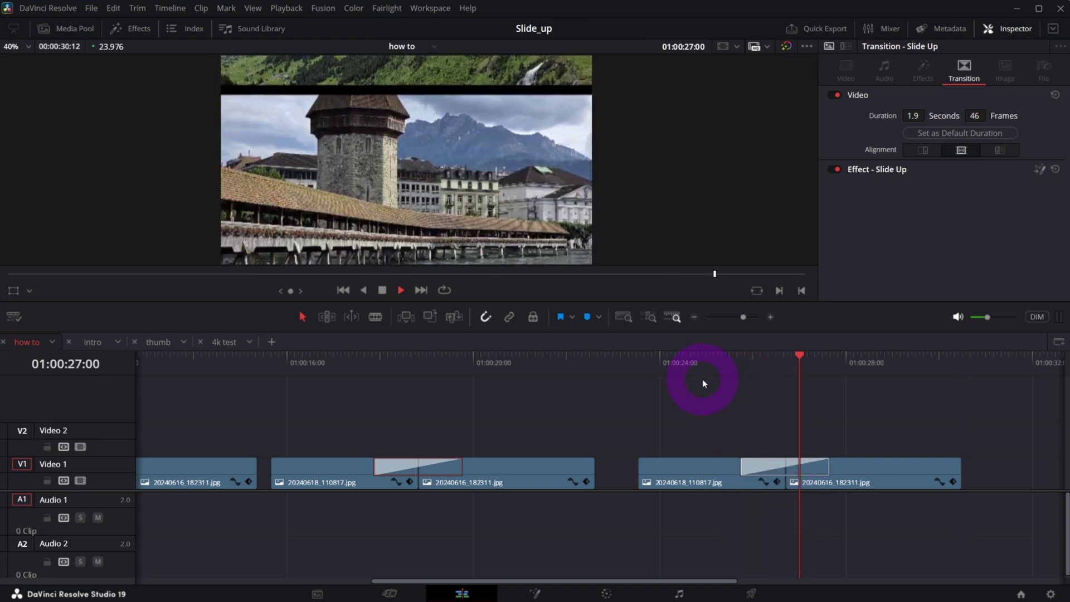
left_click(787, 367)
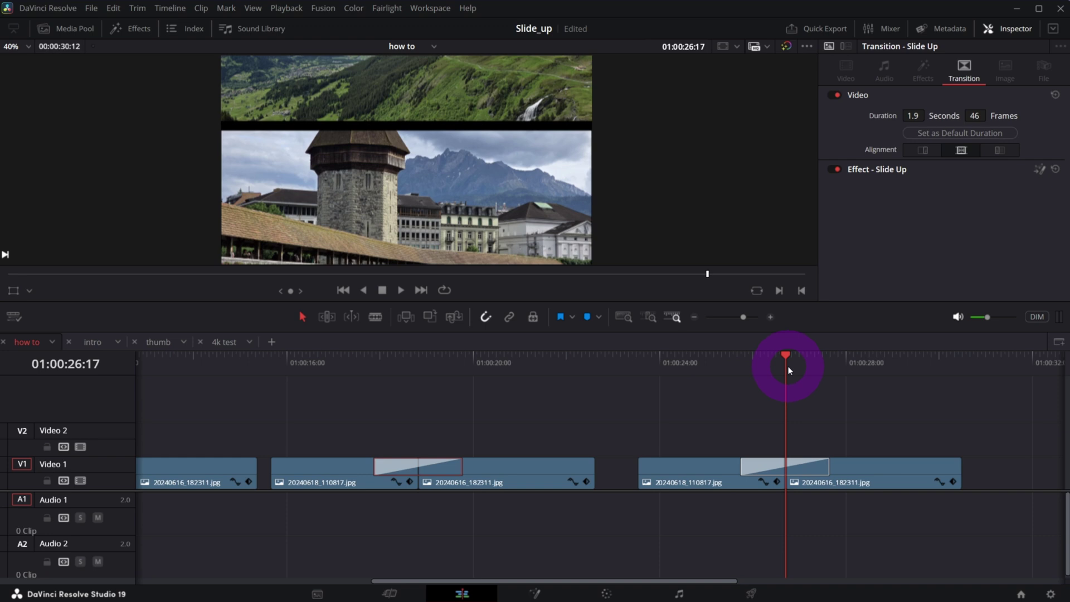
- Open the duplicated transition in Fusion and enable Invert on the Anim Curves modifier of Merge2's Center
left_click_drag(788, 370, 809, 375)
left_click(812, 468)
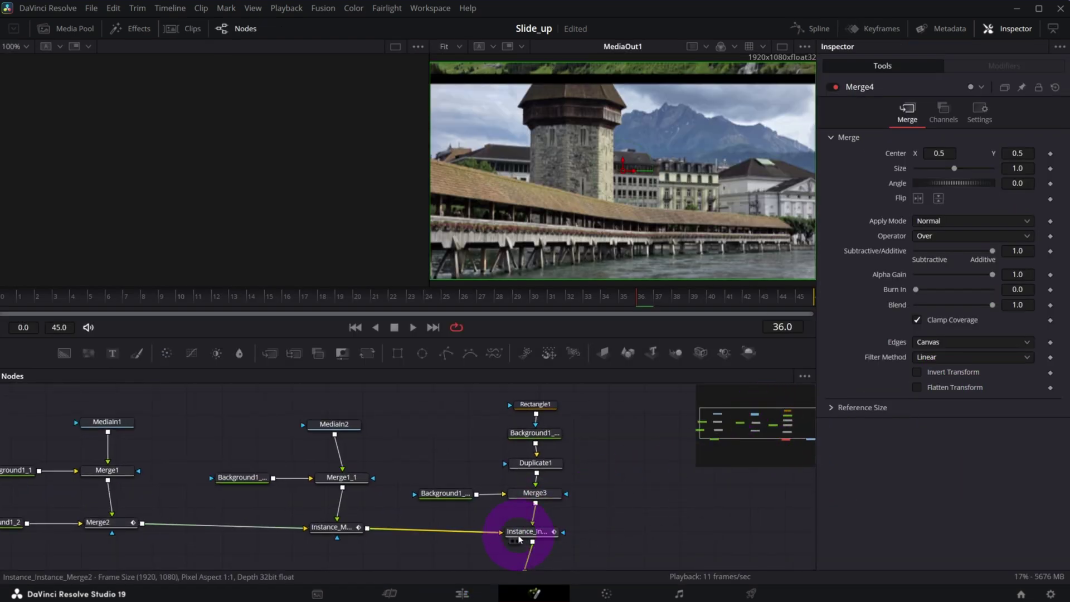
left_click(522, 531)
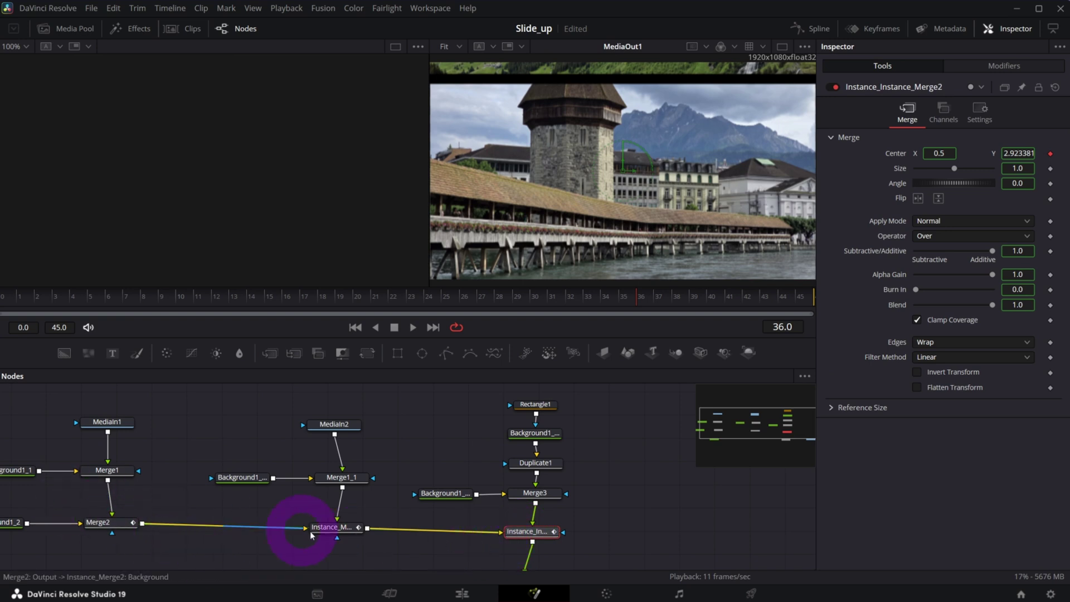
left_click(104, 522)
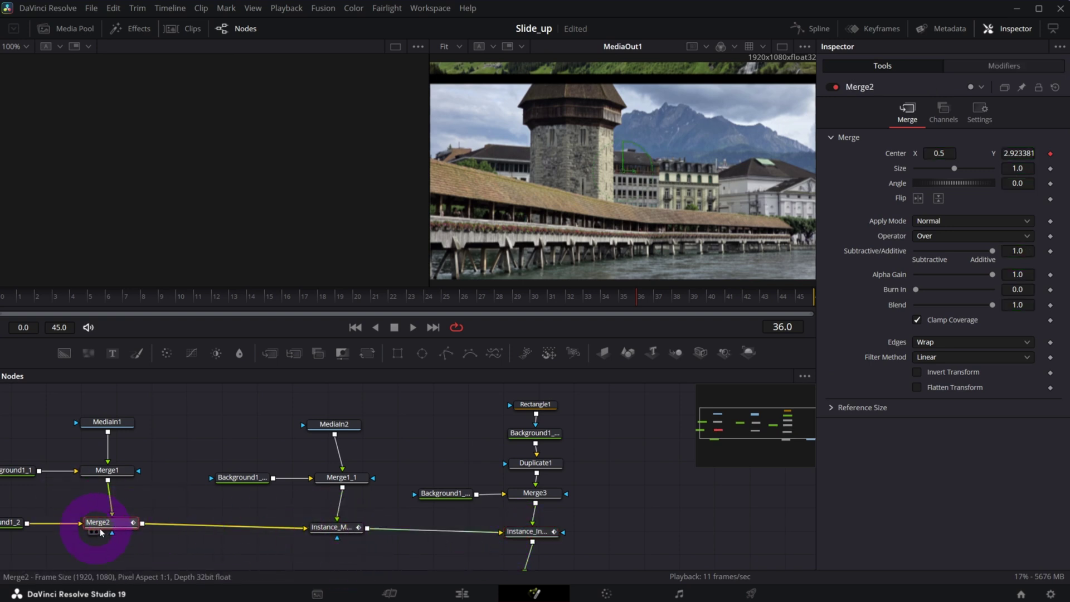
left_click(974, 68)
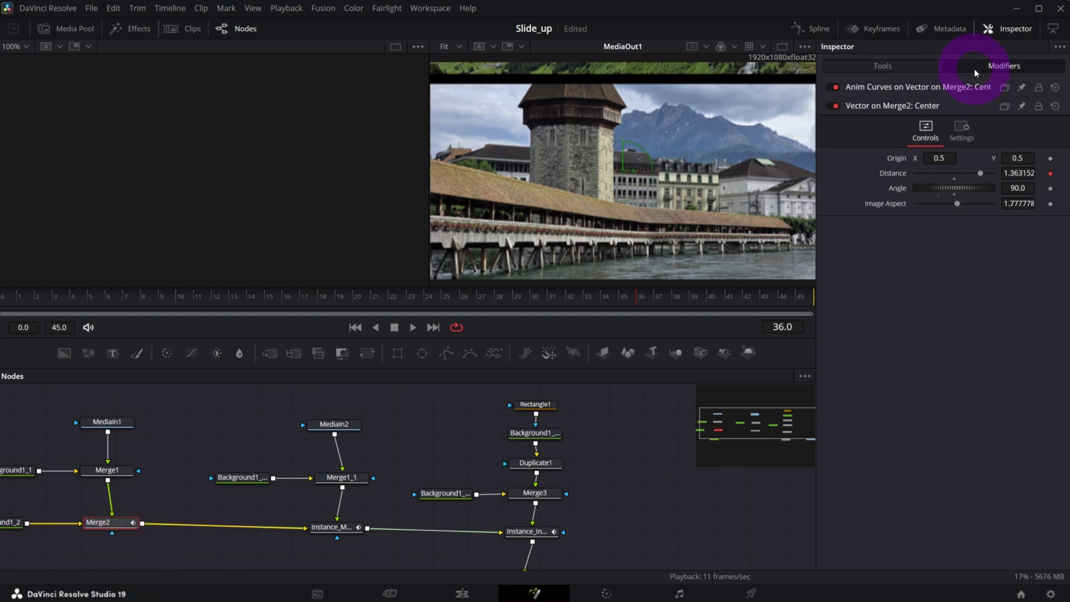
left_click(870, 88)
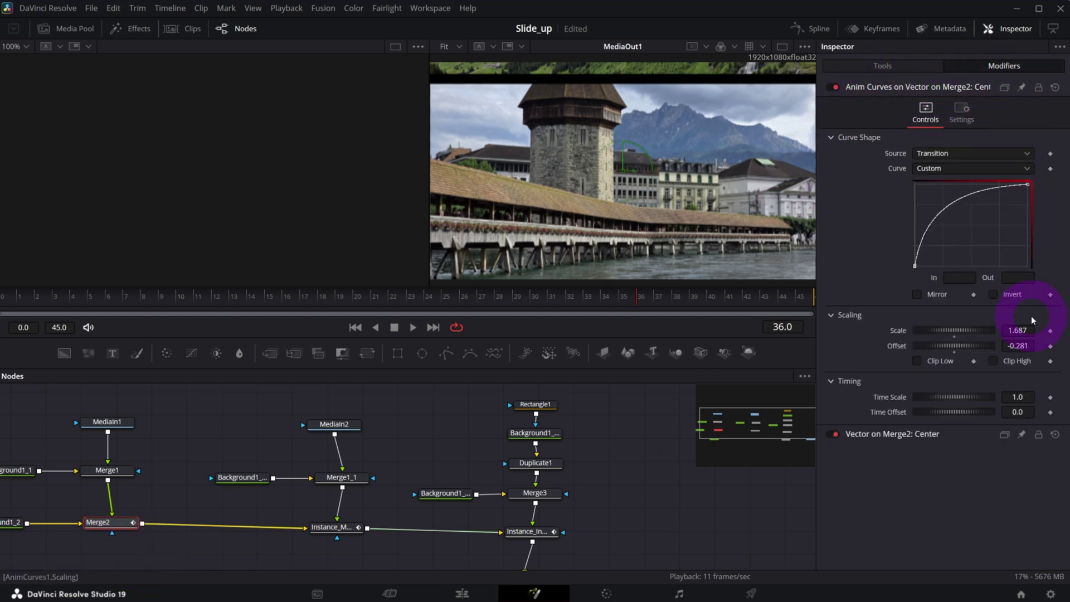
left_click(993, 295)
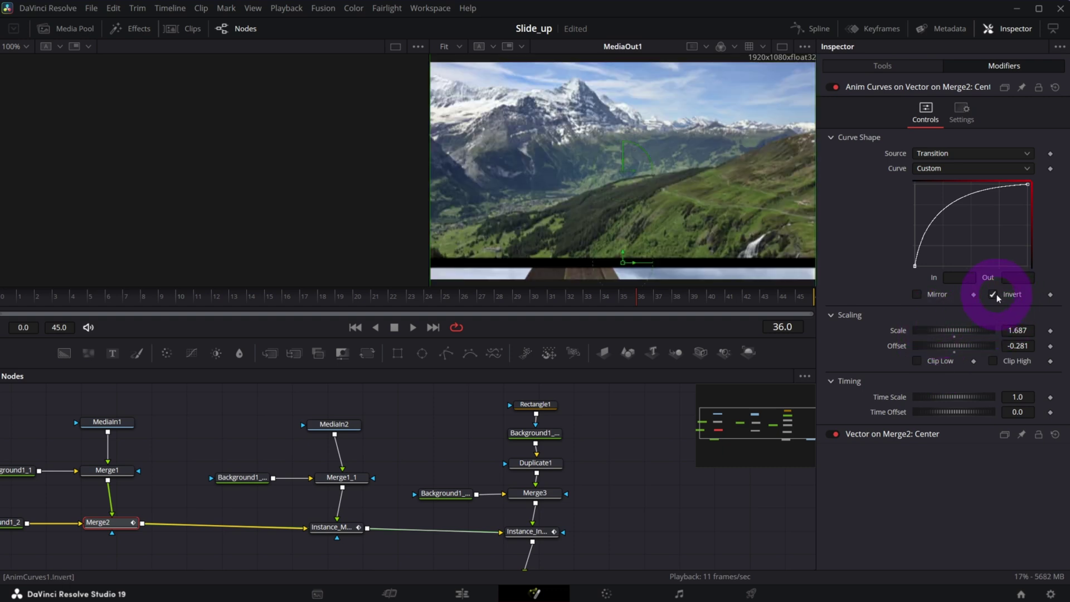
- Play the inverted transition in Fusion from frame 0
left_click(2, 300)
key("space")
key("space")
- Show Merge1 in the empty viewer and set its Center Y to 0.25
left_click(743, 447)
left_click_drag(743, 447, 743, 425)
left_click(490, 492)
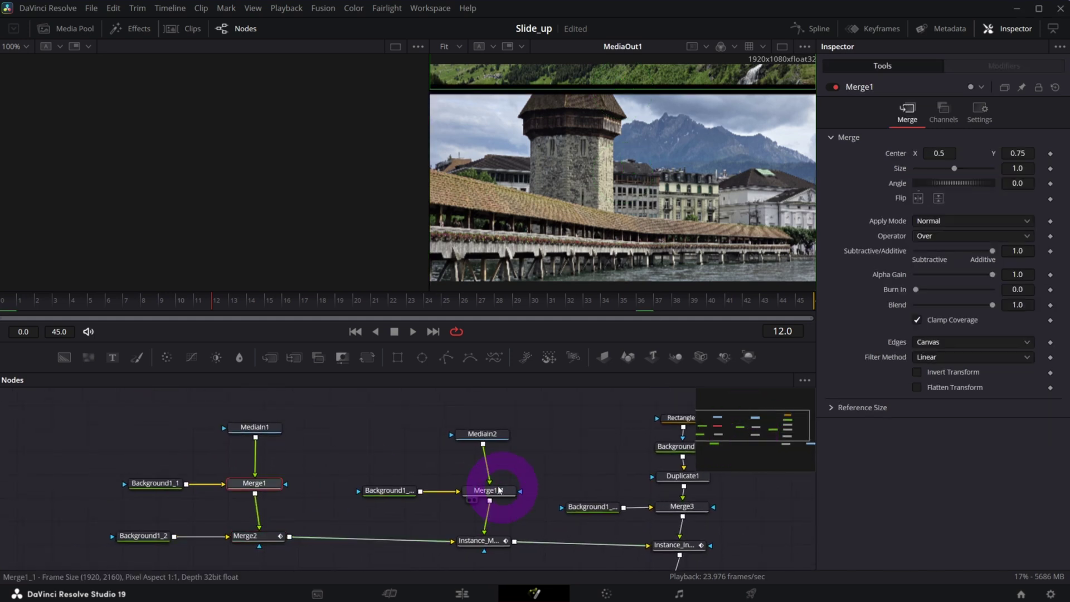
left_click(267, 490)
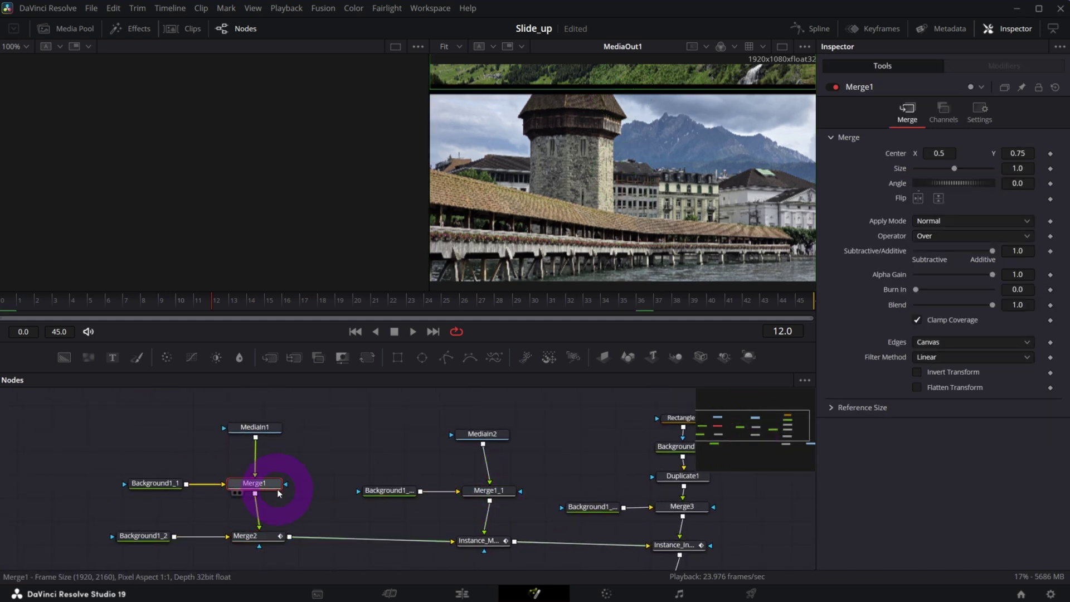
key("1")
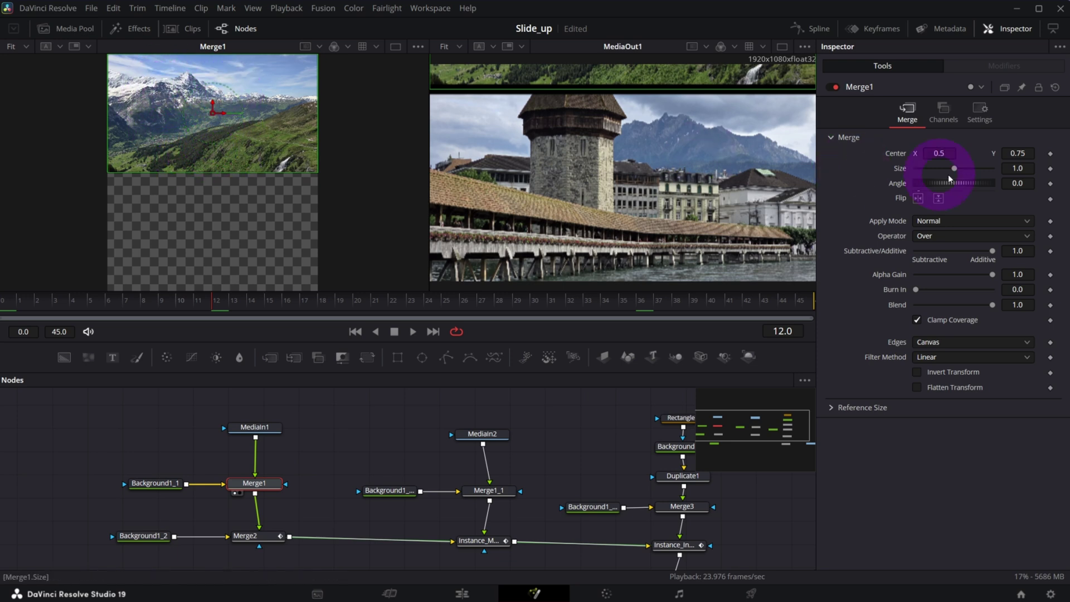
mouse_move(1018, 152)
left_mouse_down()
mouse_move(1043, 148)
mouse_move(967, 156)
mouse_move(1061, 144)
mouse_move(1011, 156)
left_mouse_up()
left_click(1012, 155)
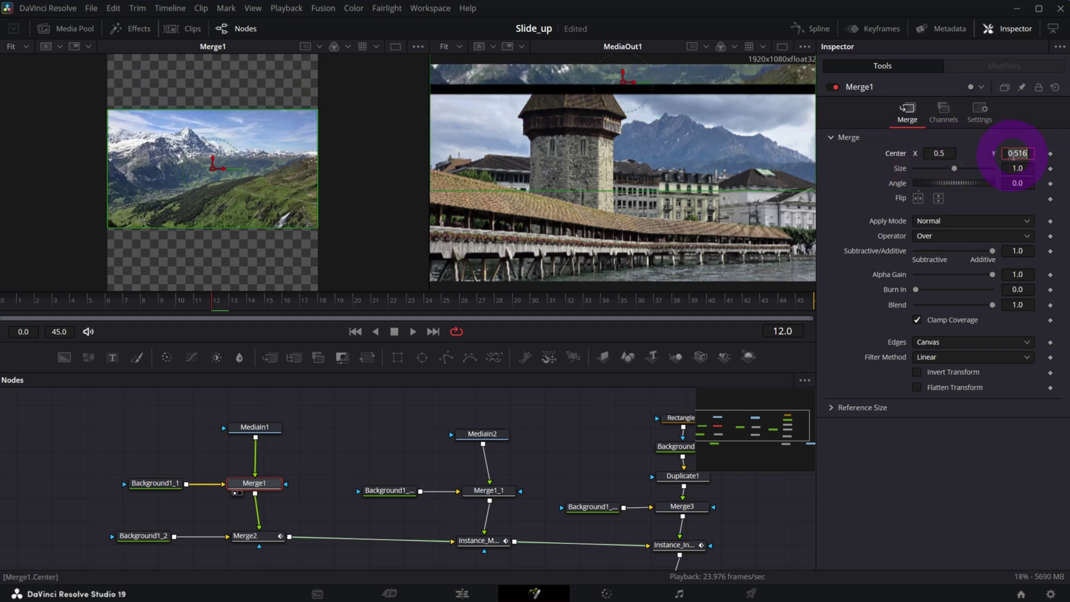
key("BackSpace")
key("BackSpace")
key("BackSpace")
key("BackSpace")
key("BackSpace")
type("0.25")
key("Tab")
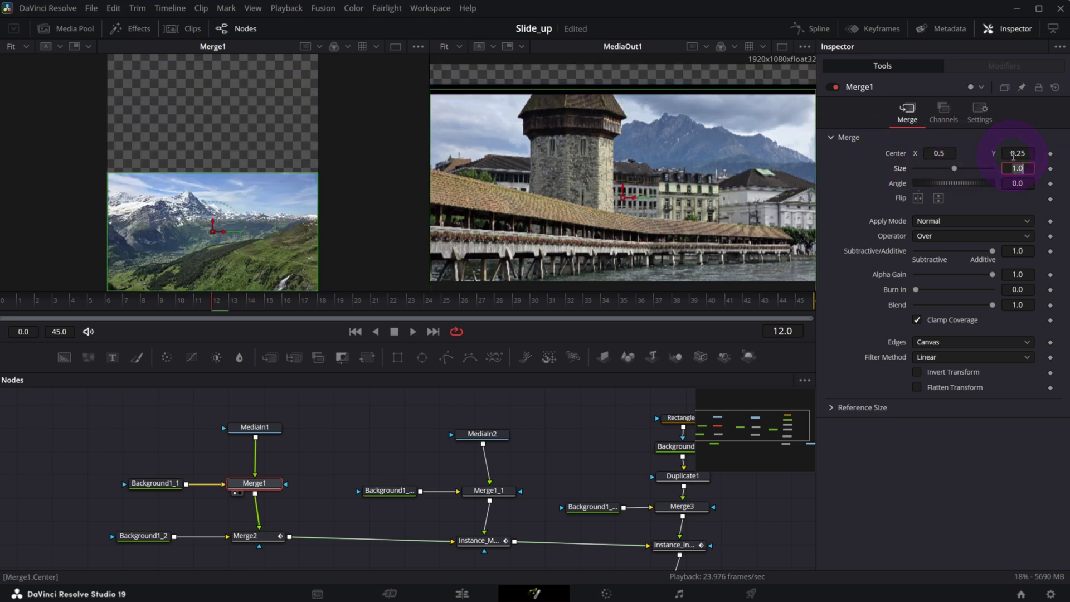
- Show Merge1_1 in the viewer, set its Center Y to 0.75, and return to frame 0
left_click(494, 491)
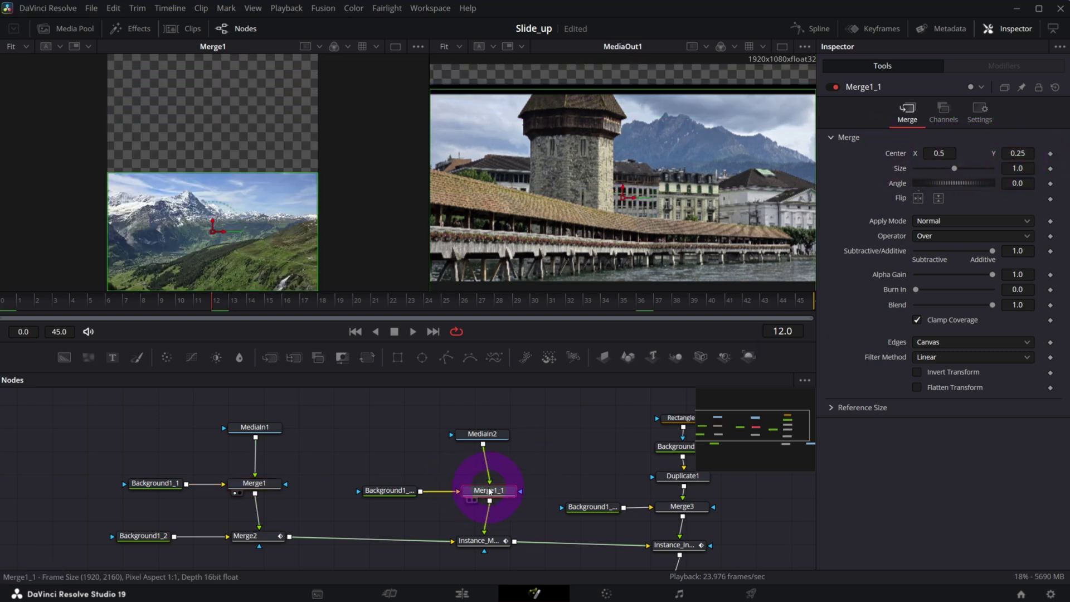
key("1")
left_click(1017, 152)
type("0.75")
key("Tab")
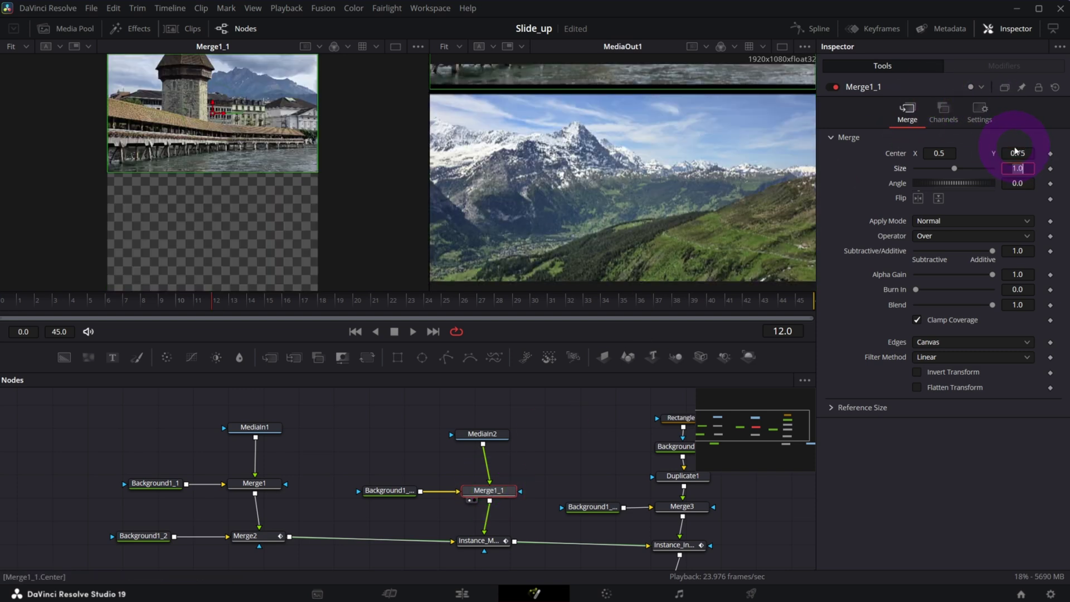
left_click(1, 304)
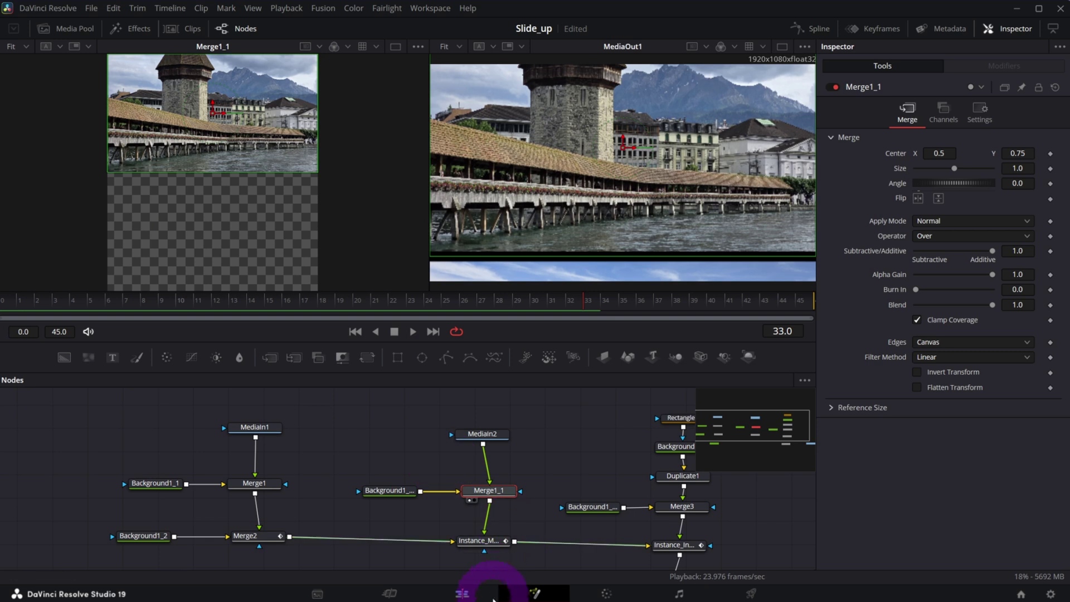
- Return to the Edit page and play the reversed transition between the pasted clips
left_click(471, 594)
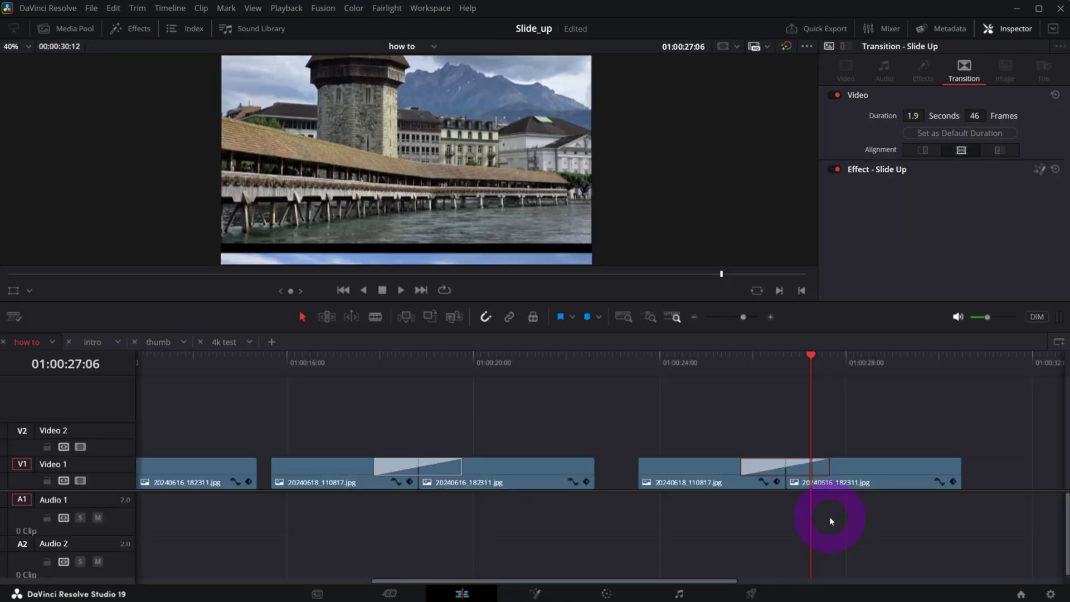
left_click(707, 365)
key("space")
left_click(714, 366)
key("space")
left_click(713, 366)
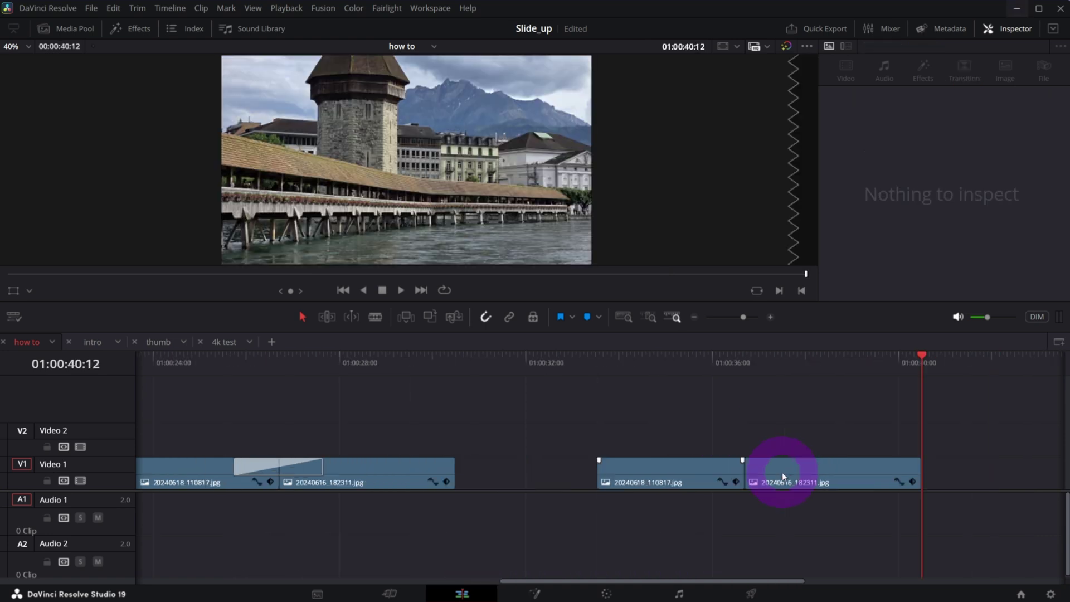
- Add the Slide Up video transition to the cut between the last two clips on Video 1 and select it
left_click_drag(764, 581, 812, 580)
left_click(131, 28)
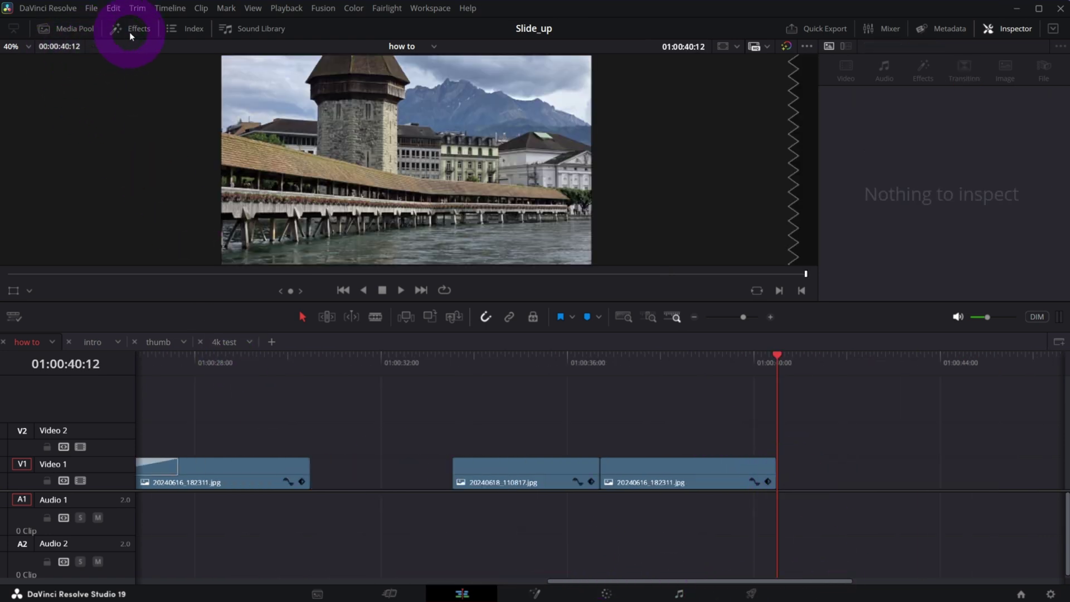
left_click(47, 78)
left_click(114, 162)
scroll(167, 390, "down", 5)
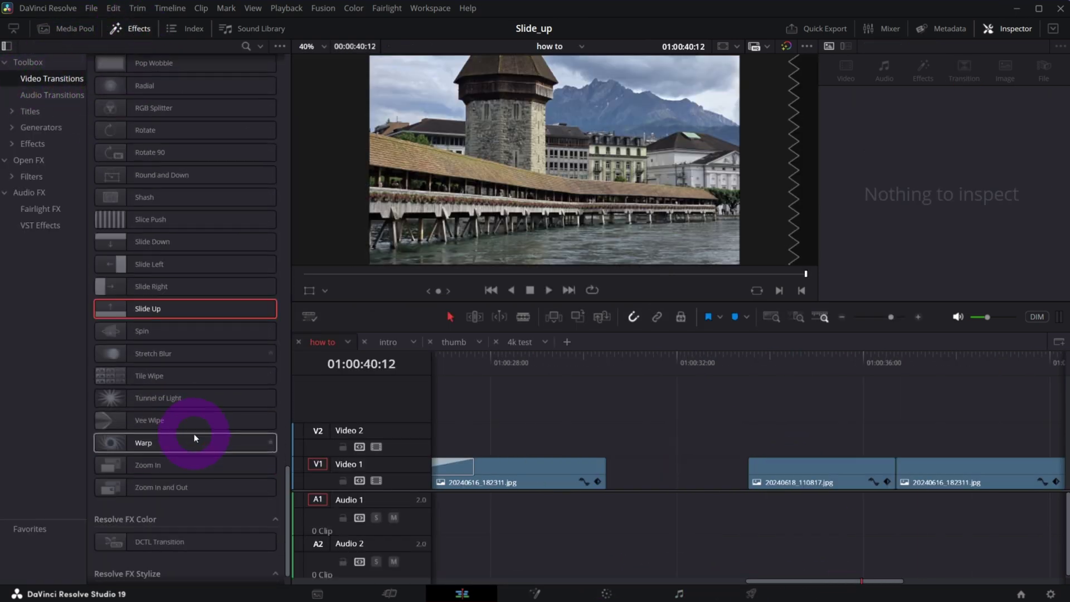
left_click_drag(148, 276, 899, 469)
left_click(132, 31)
left_click(594, 471)
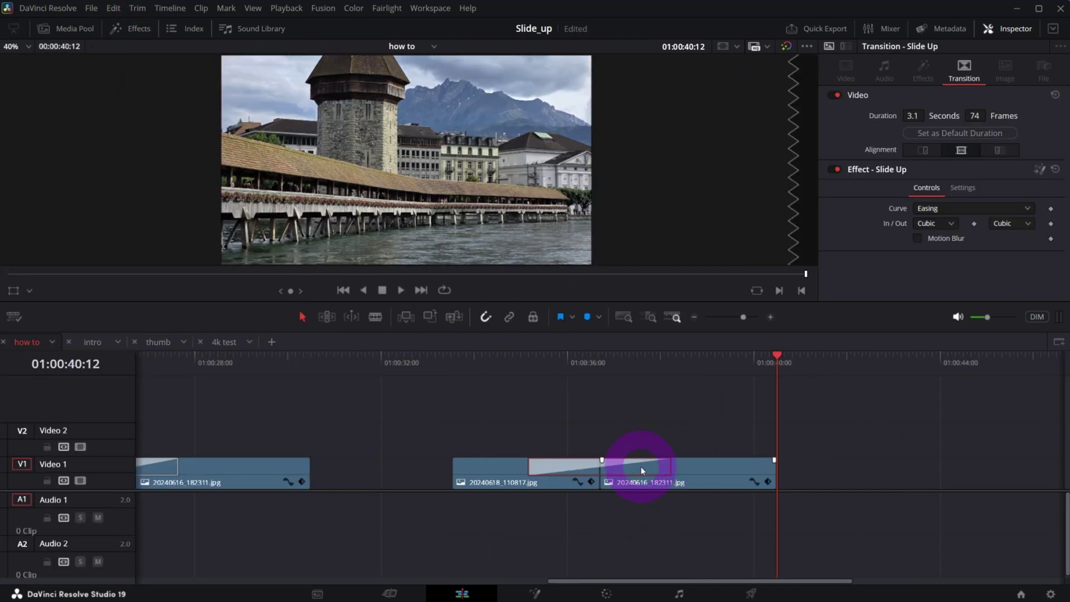
- Open the new Slide Up transition in Fusion and delete all of its nodes
left_click(633, 356)
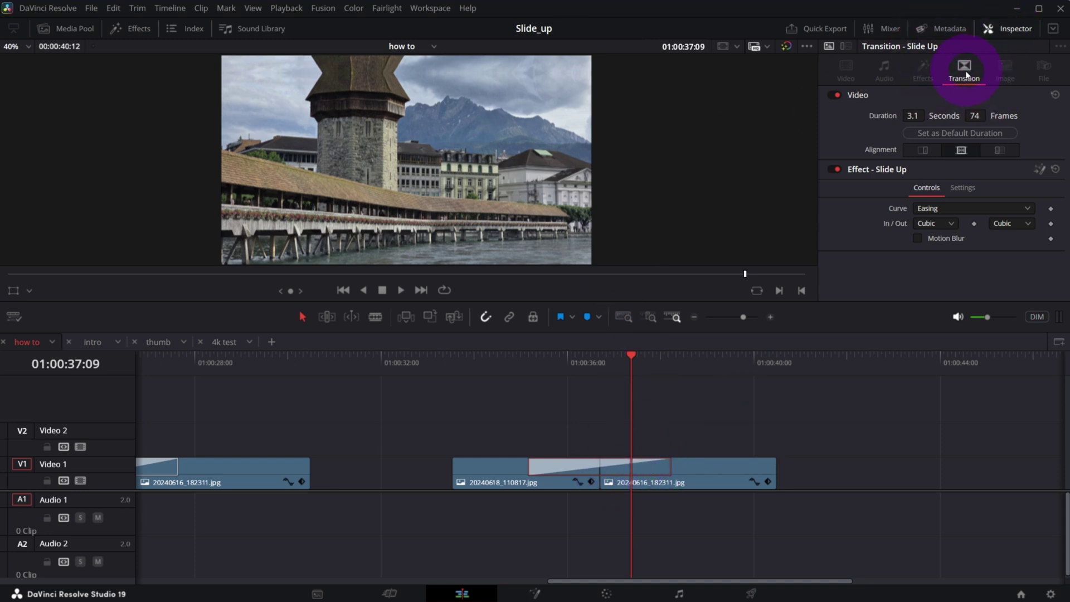
left_click(1041, 170)
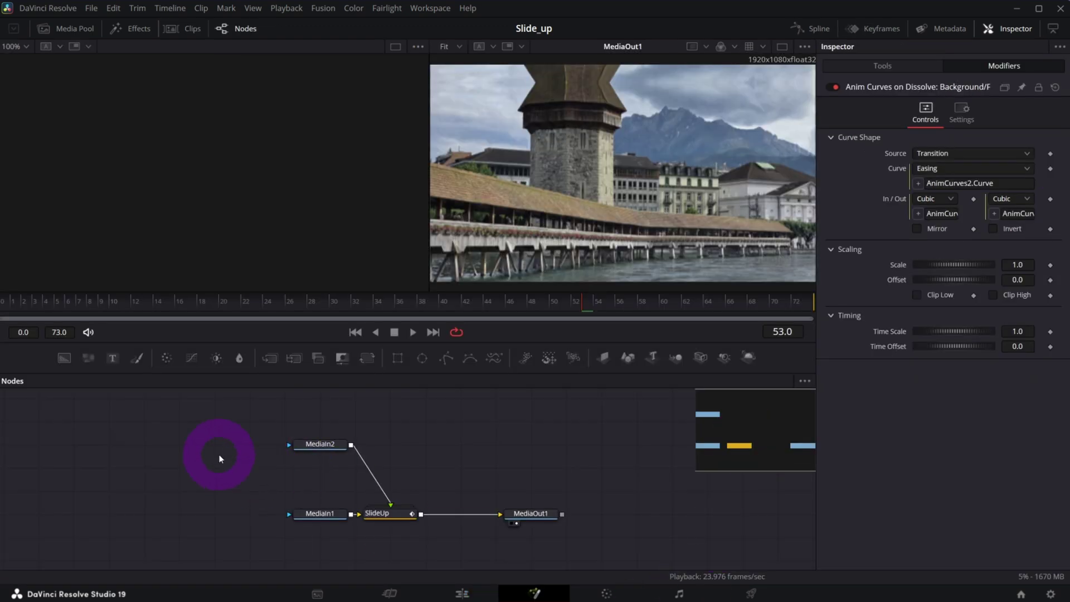
left_click_drag(185, 436, 544, 527)
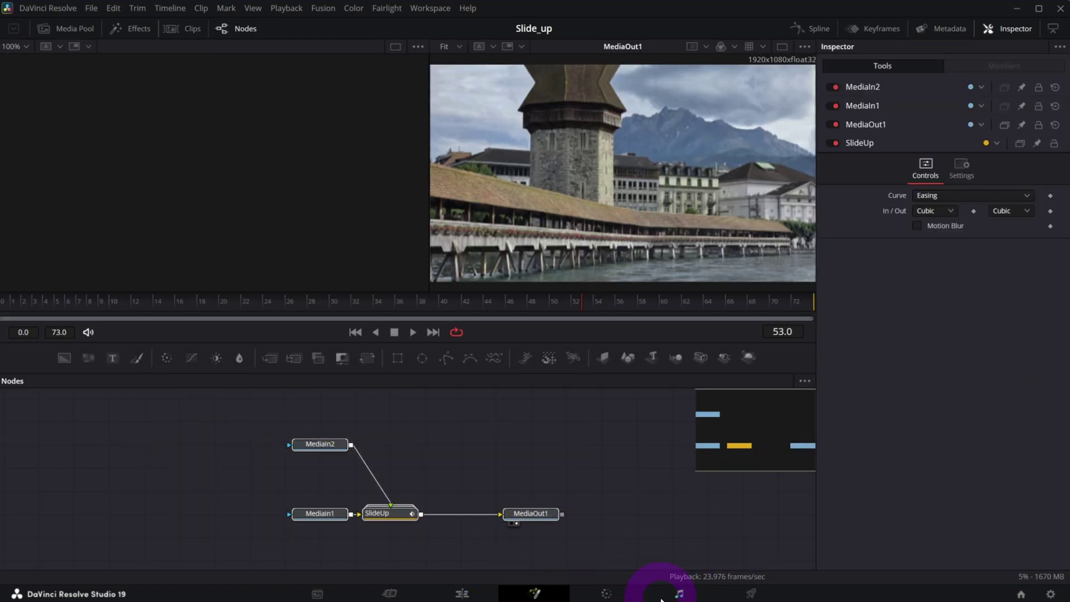
key("Delete")
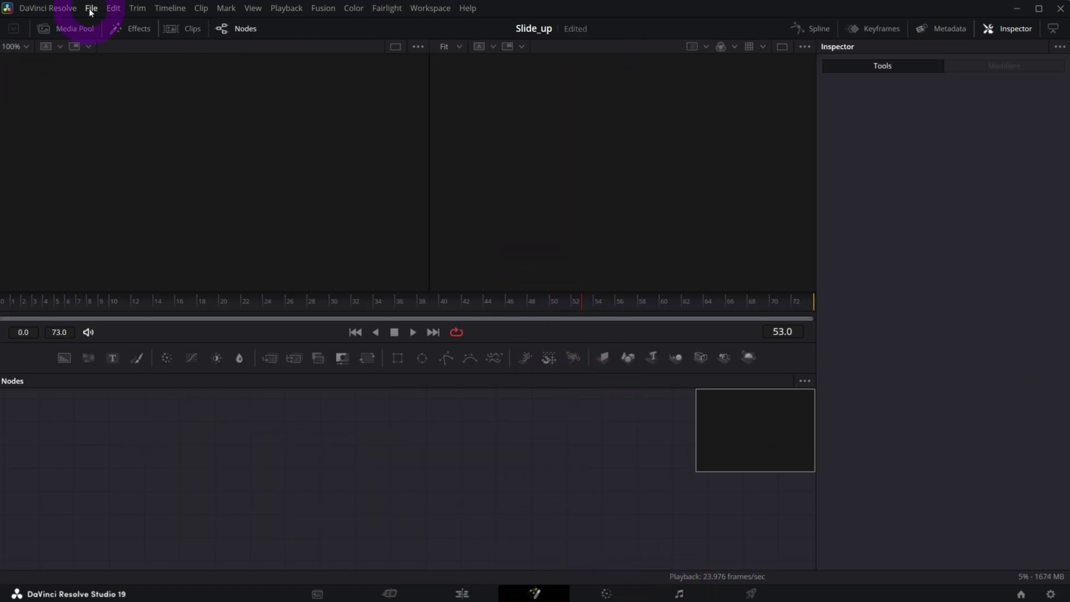
- Open the Import Composition dialog and cancel it without importing a file
left_click(91, 8)
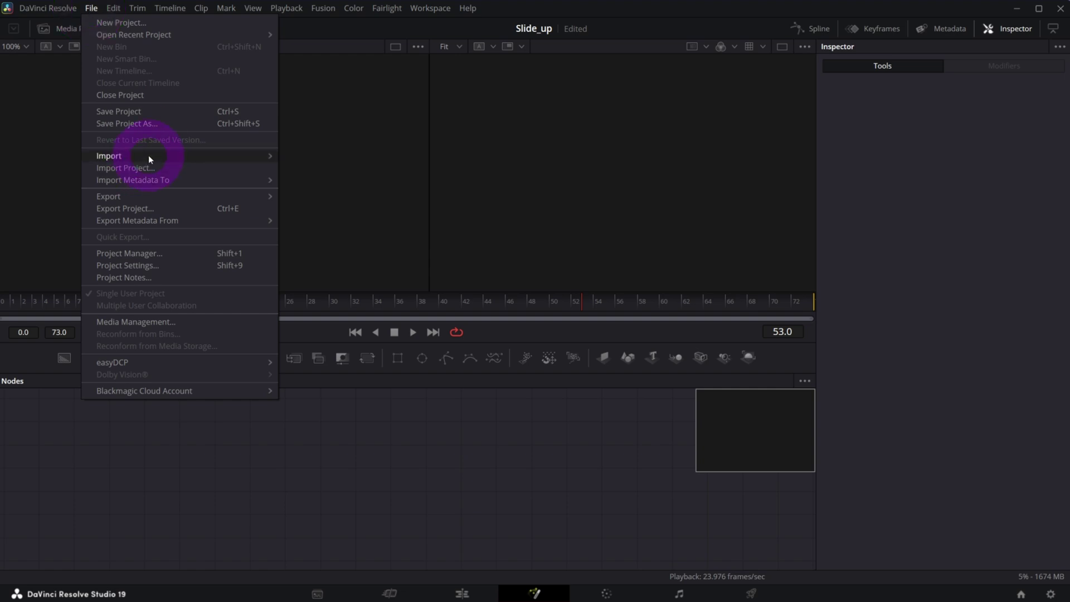
mouse_move(148, 155)
left_click(336, 206)
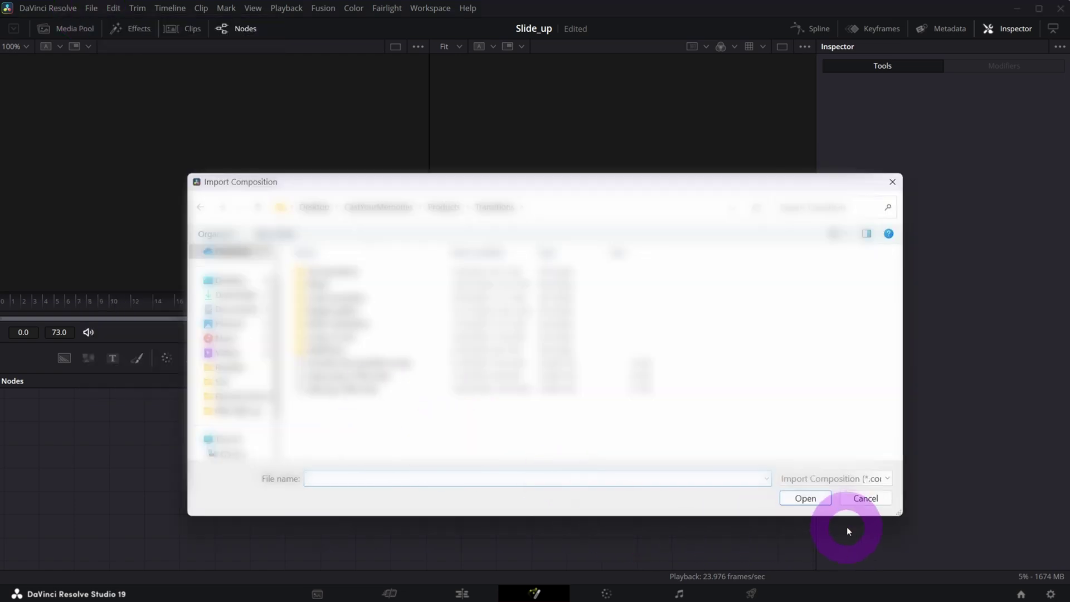
left_click(864, 498)
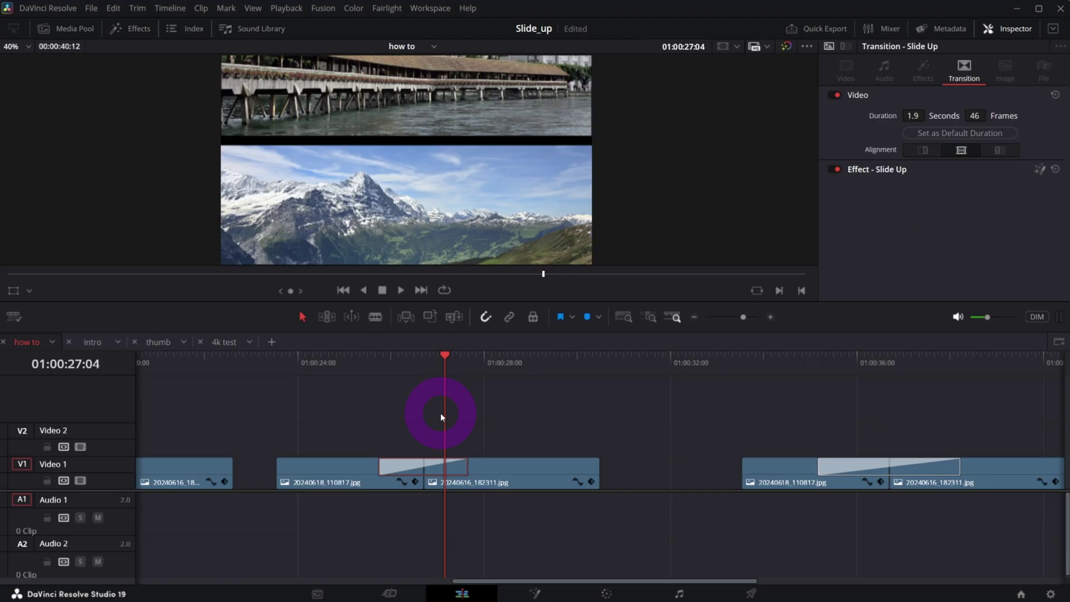
- Replay the reversed transition between the third pair of clips in the Edit page timeline
left_click(362, 366)
key("space")
left_click(359, 369)
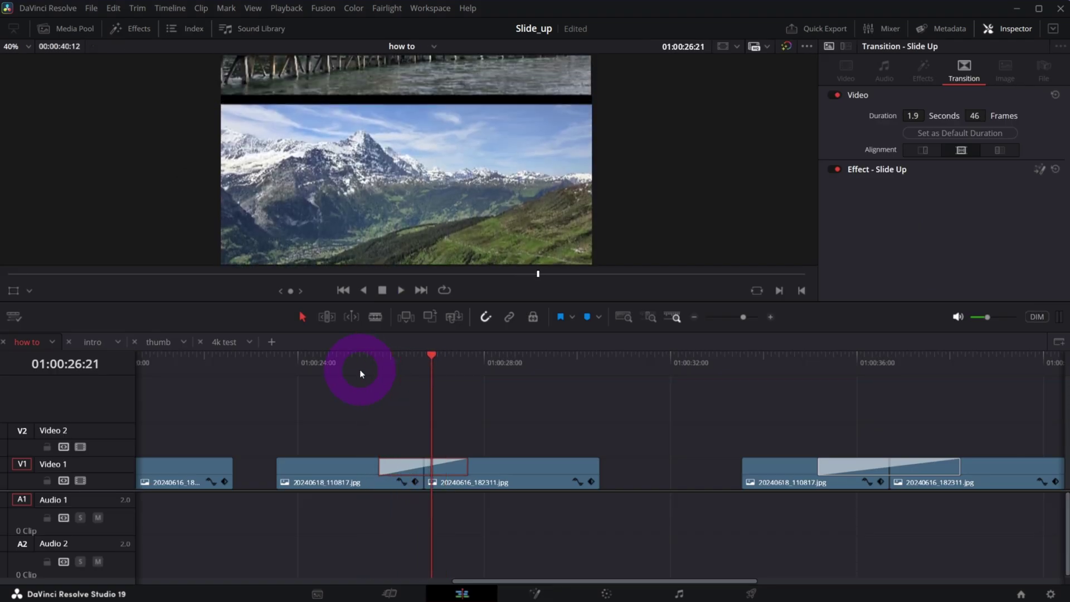
left_click(360, 369)
key("space")
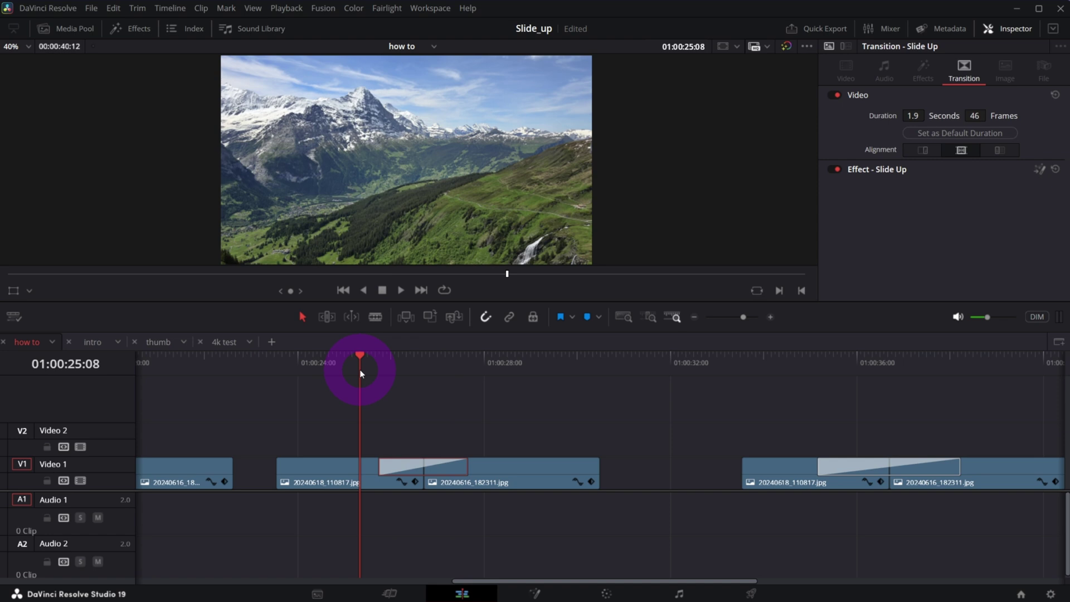